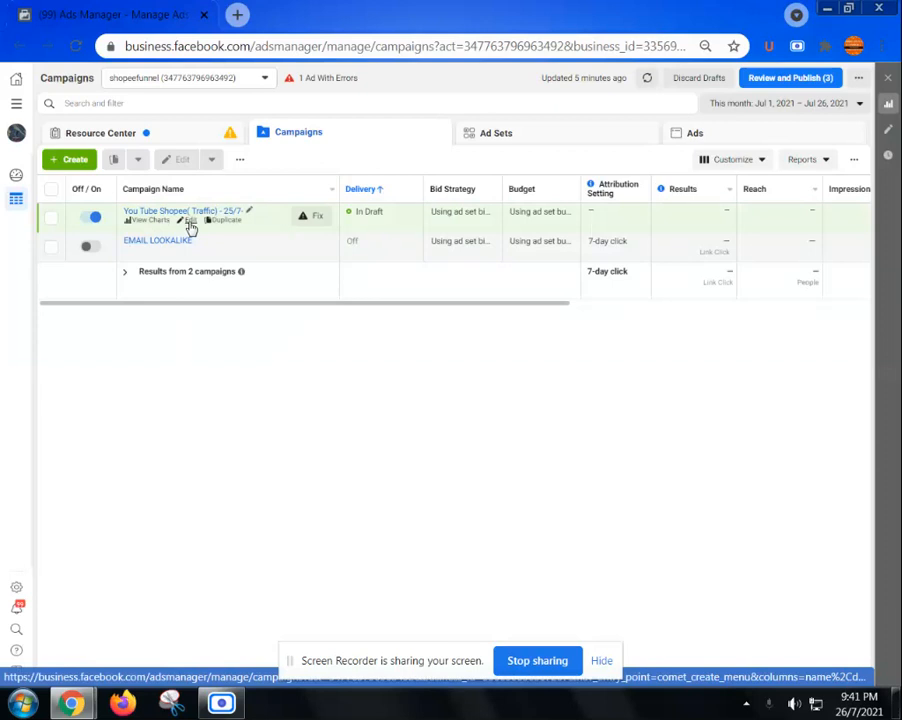
Step: Open the You Tube Shopee( Traffic) - 25/7- campaign for editing and continue to its ad set settings
click(190, 228)
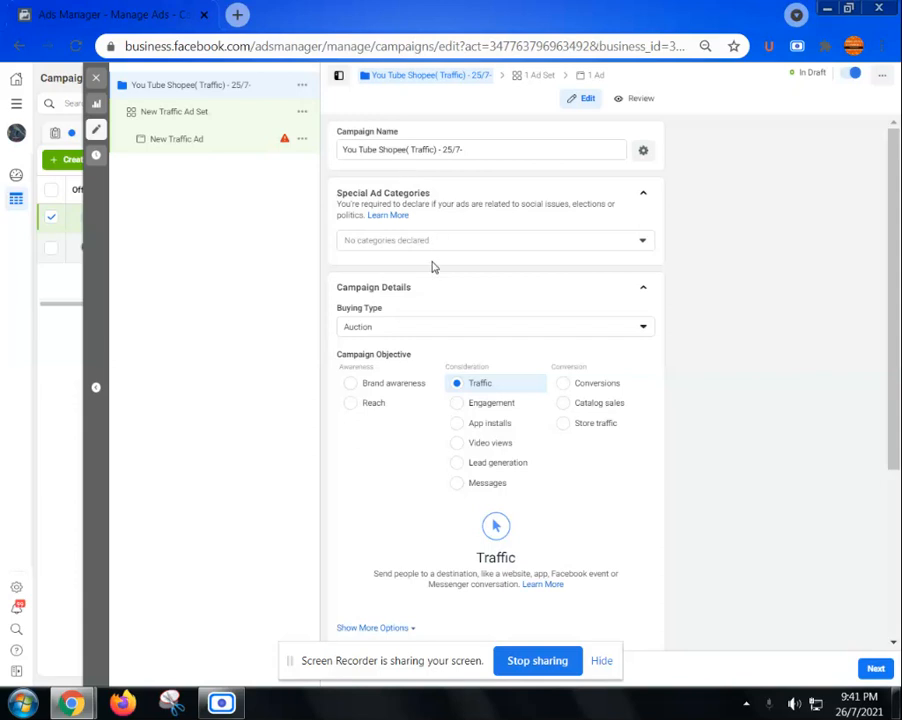
scroll(716, 328, down, 2)
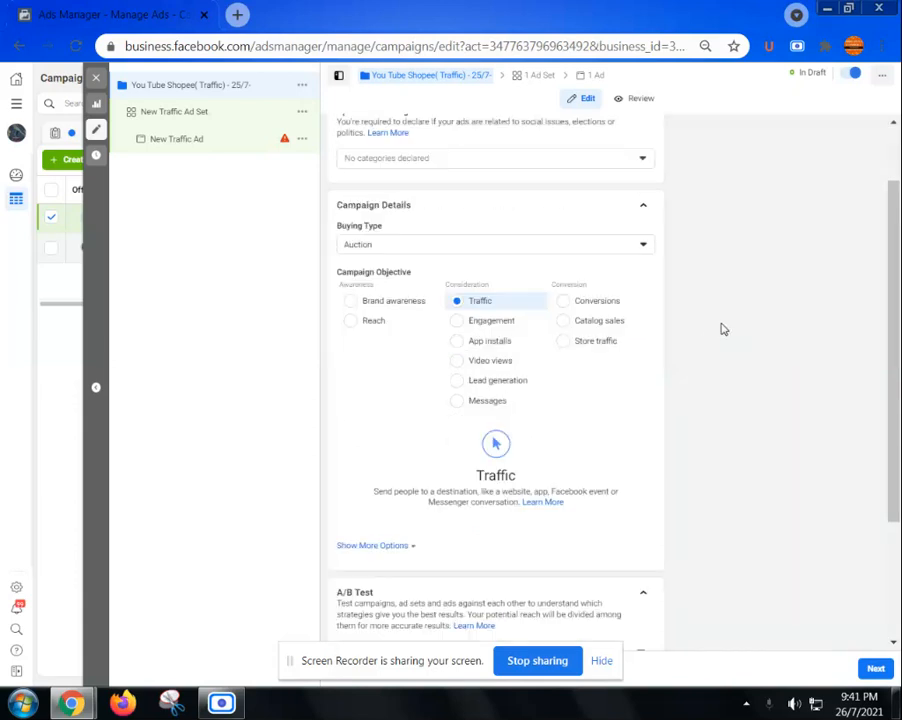
scroll(722, 327, up, 1)
scroll(722, 327, up, 1)
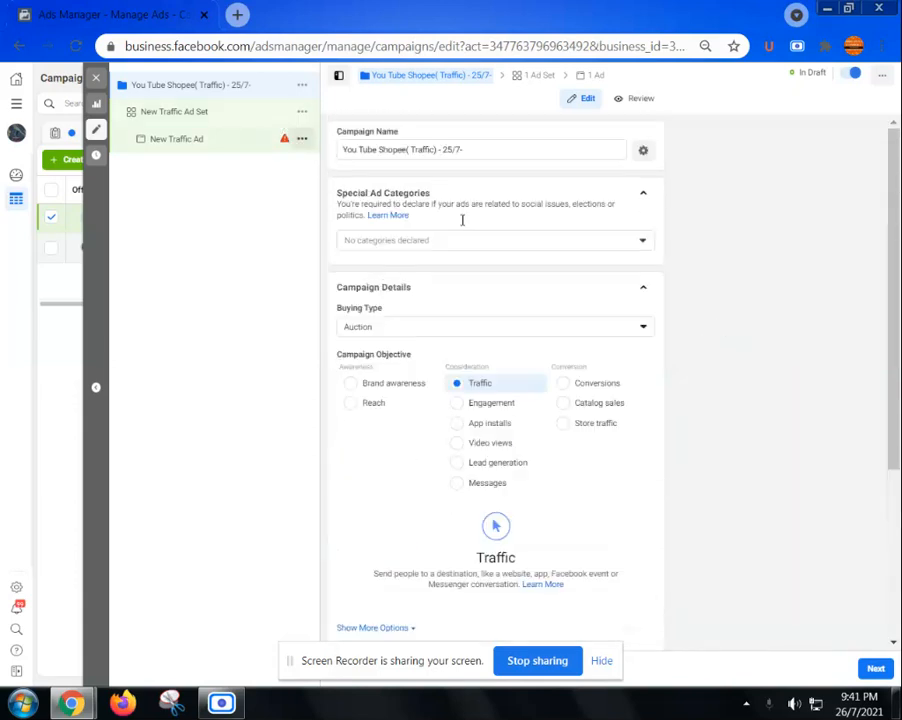
click(876, 668)
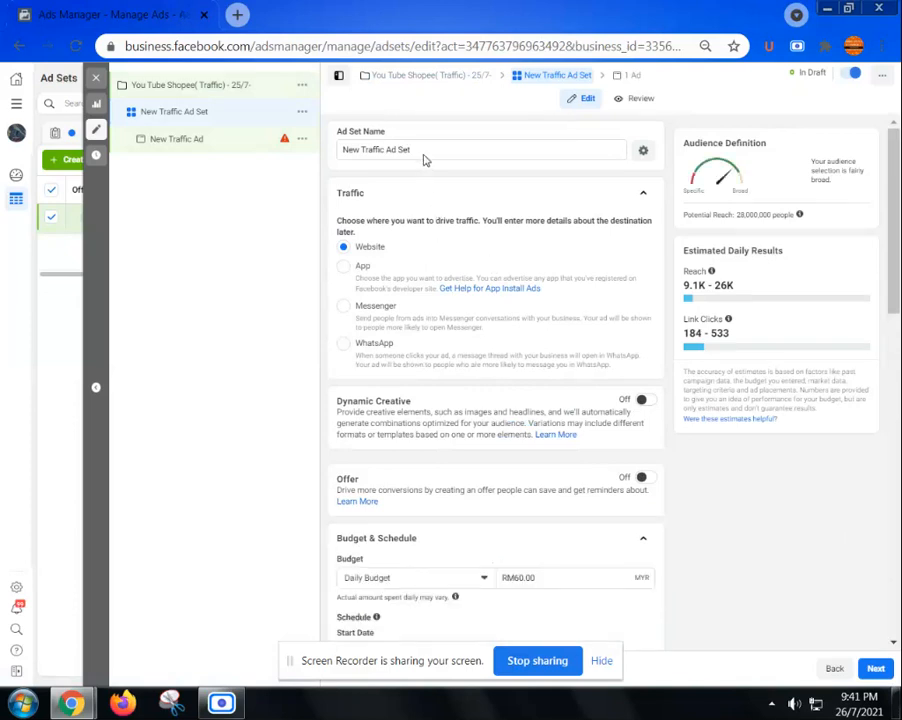
Step: Rename the ad set as "You Tube - Traffic -"
triple_click(372, 148)
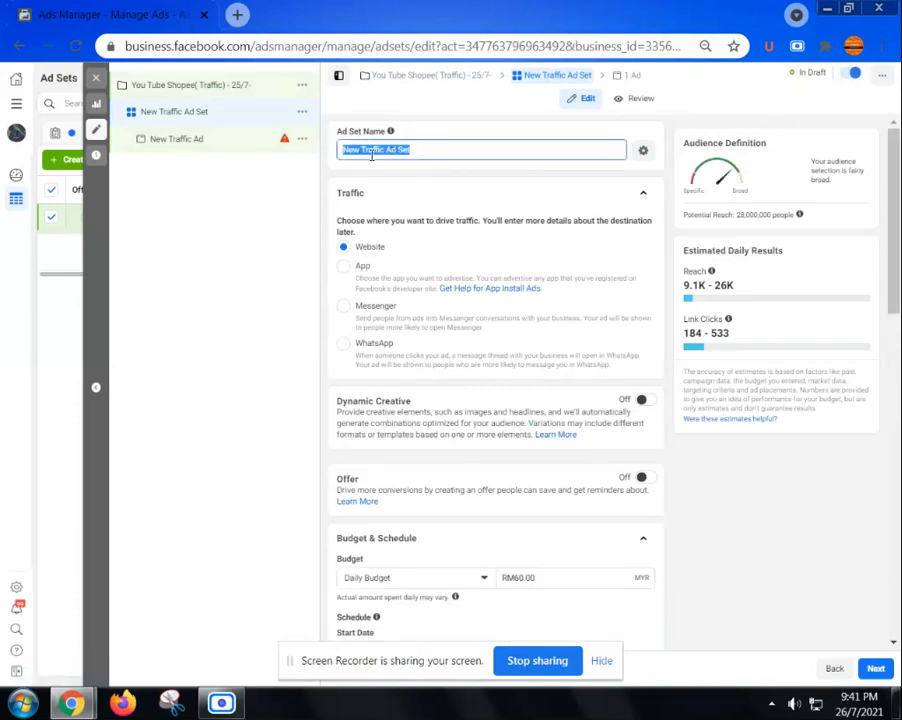
text(You Tube - Traffi)
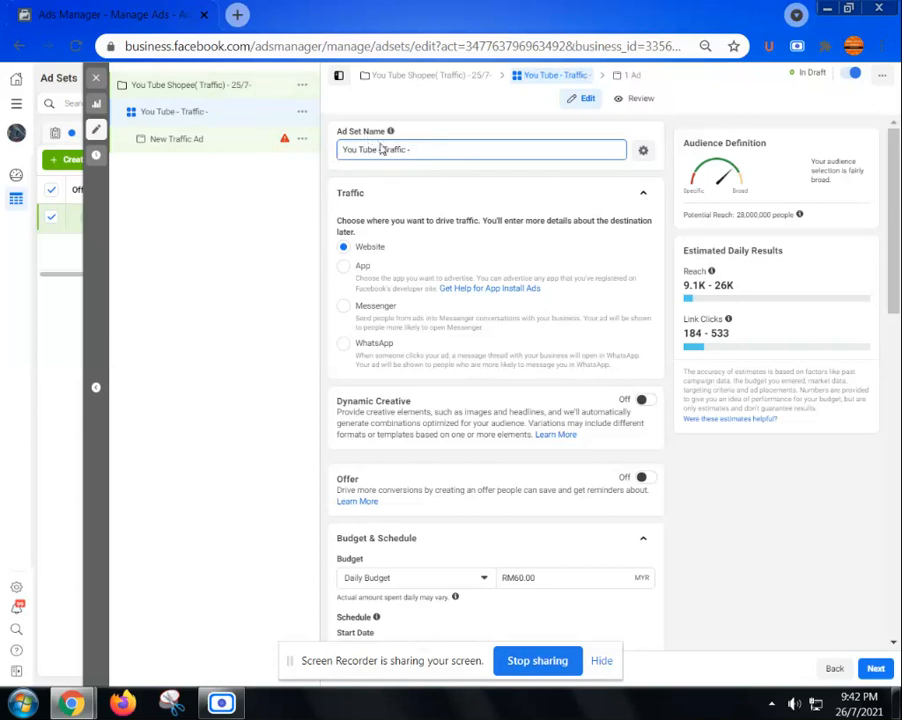
Step: Go back to the campaign settings and copy the full campaign name
click(229, 86)
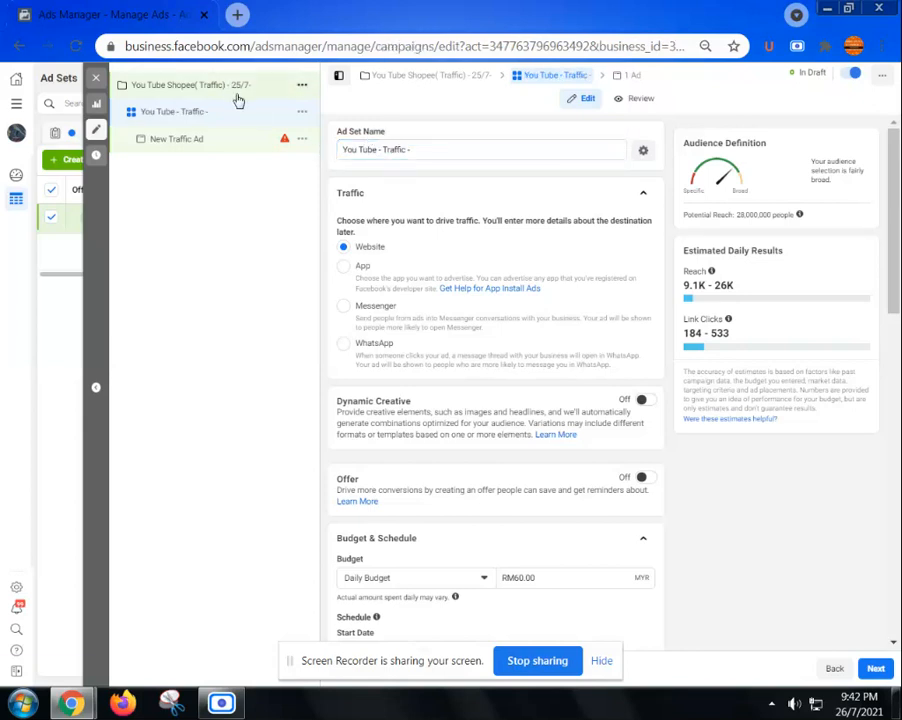
click(452, 148)
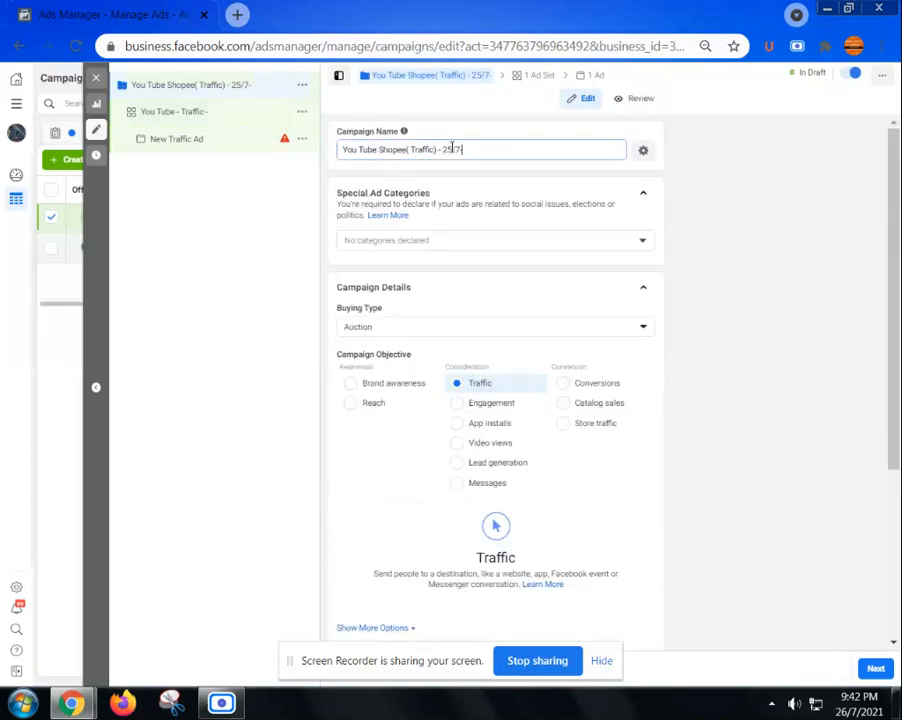
triple_click(452, 148)
right_click(371, 151)
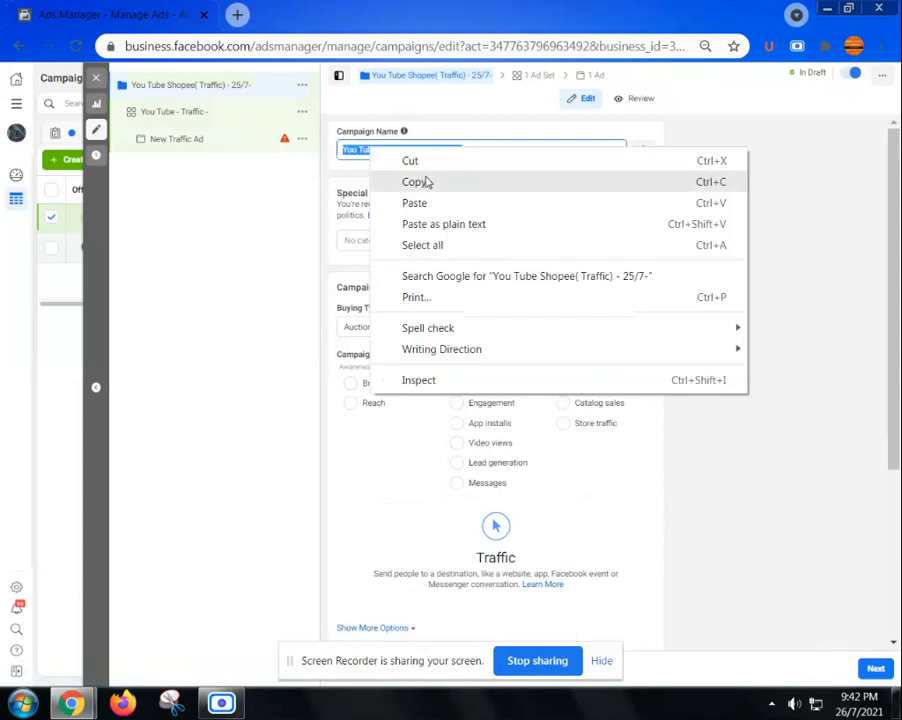
click(416, 182)
Step: Replace the ad set name with the copied campaign name, "You Tube Shopee( Traffic) - 25/7-"
click(236, 114)
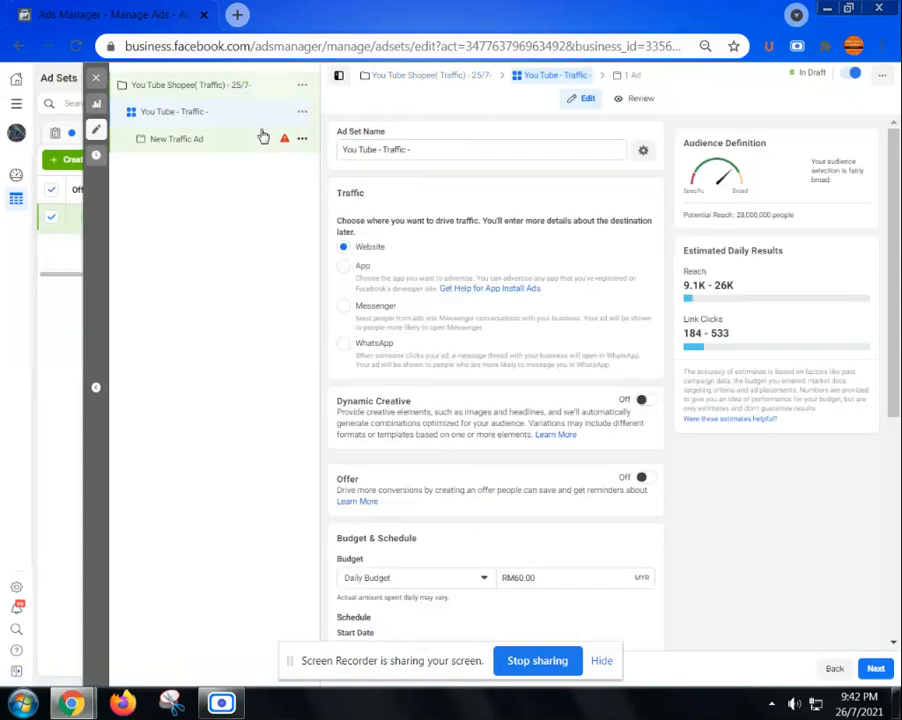
click(406, 149)
drag(406, 149, 282, 149)
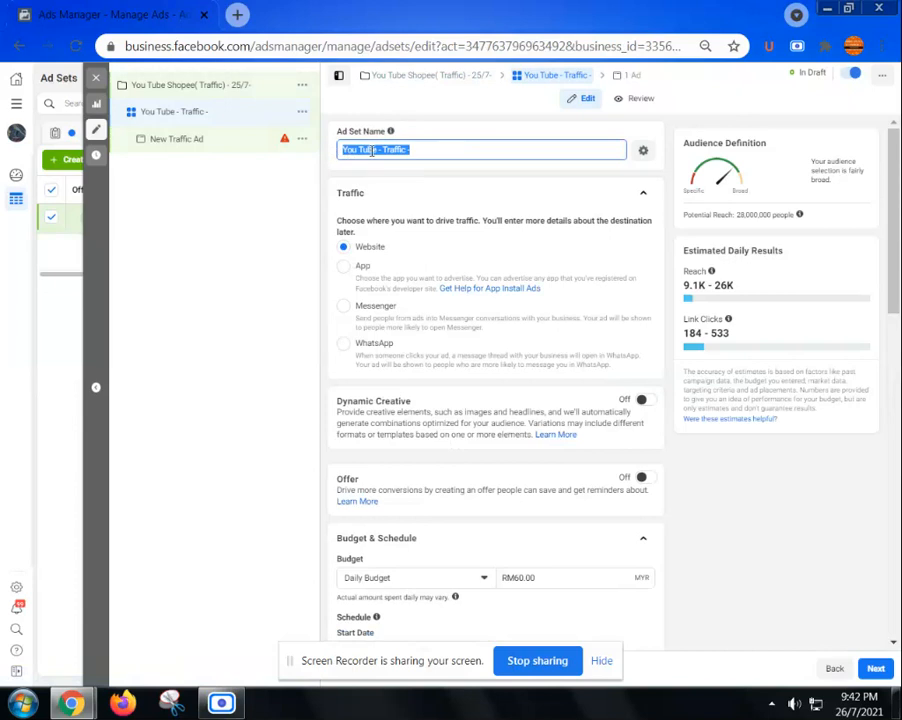
right_click(371, 150)
click(415, 203)
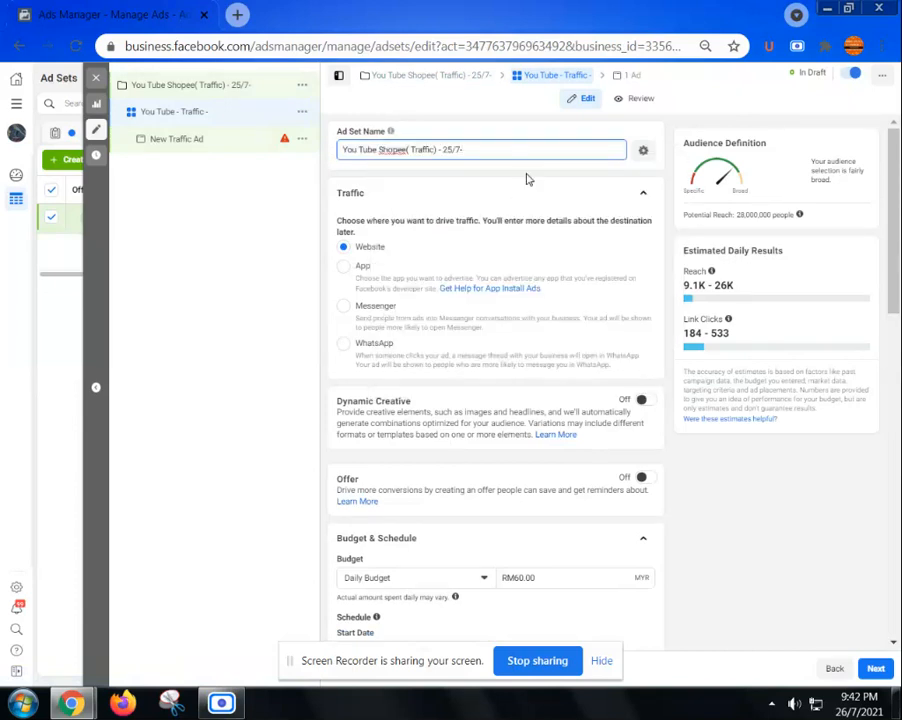
Step: Set the ad set's daily budget to RM5.00 in the budget and schedule section
scroll(530, 188, down, 2)
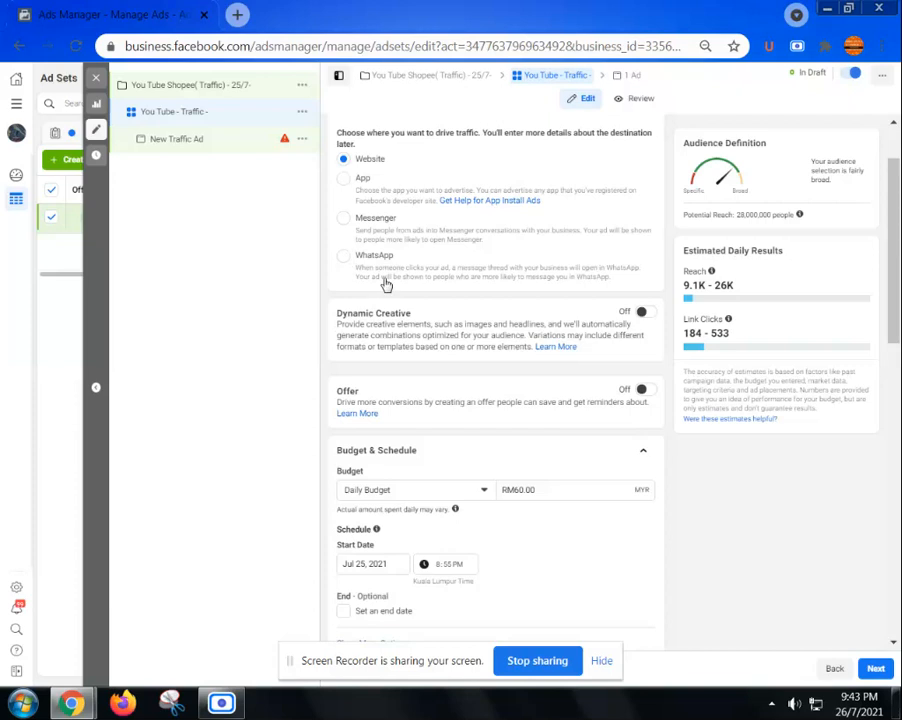
scroll(505, 310, down, 1)
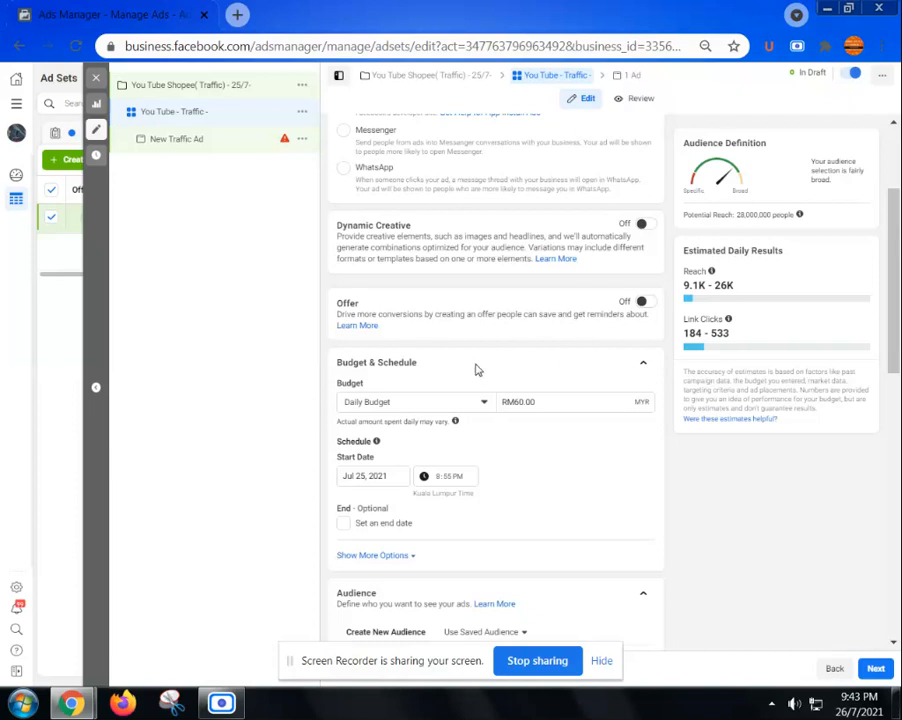
scroll(479, 369, down, 1)
scroll(483, 368, down, 1)
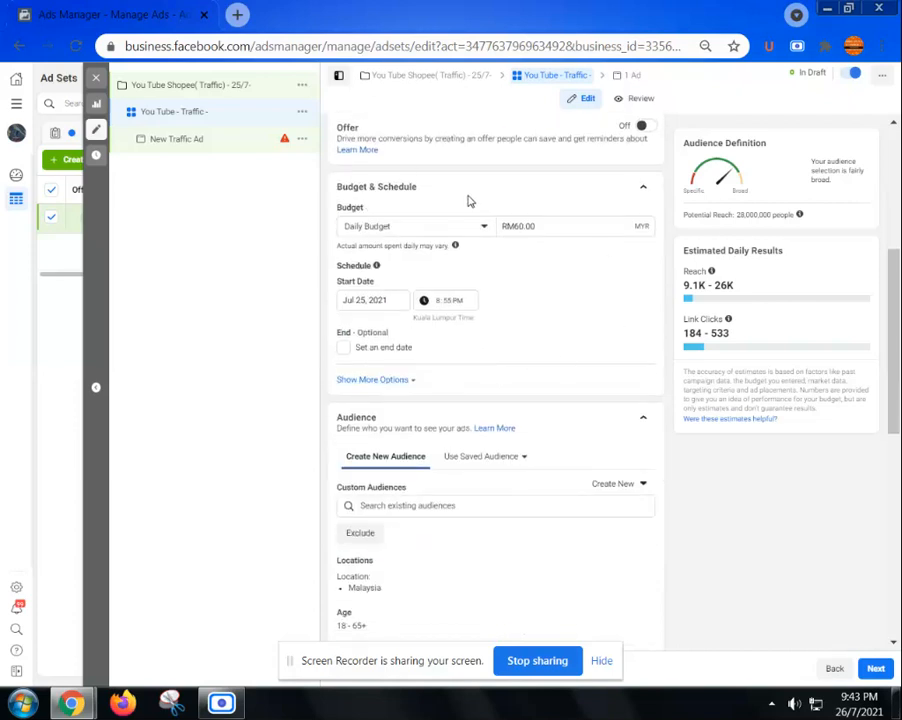
scroll(465, 248, up, 2)
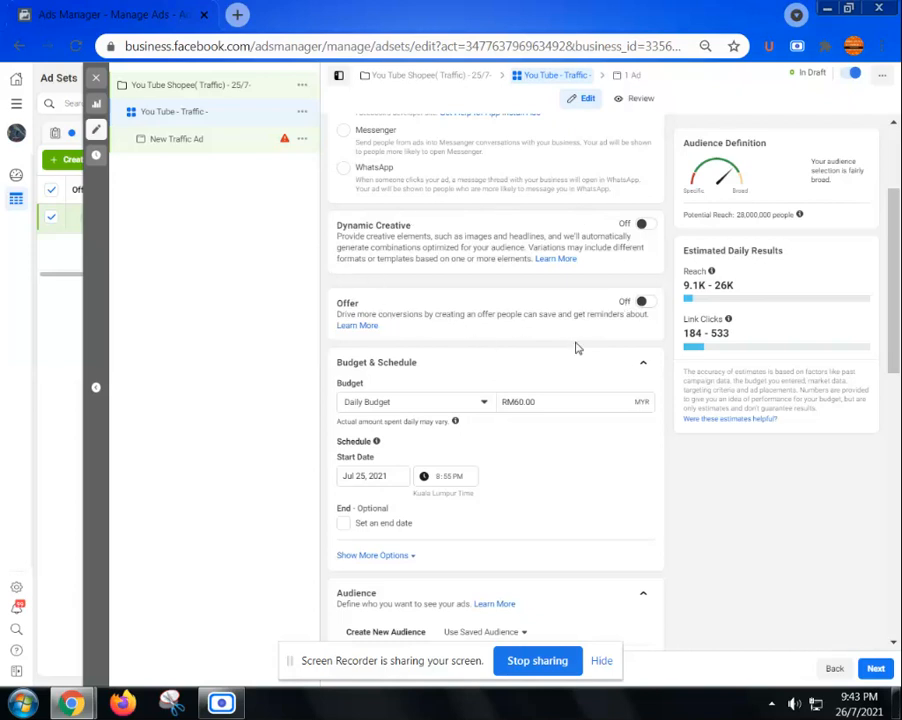
scroll(574, 345, down, 3)
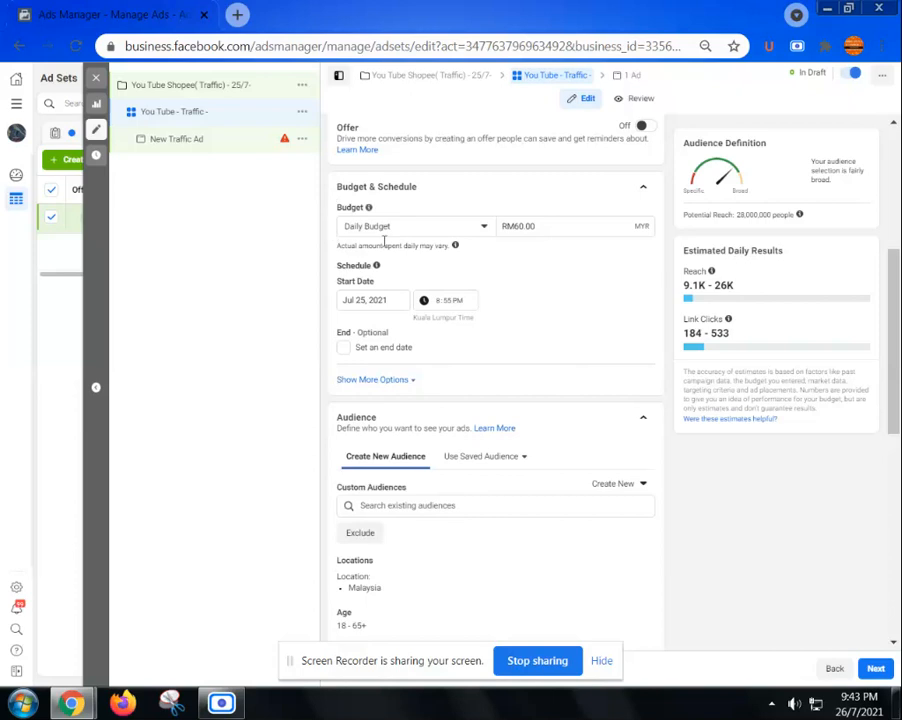
click(482, 229)
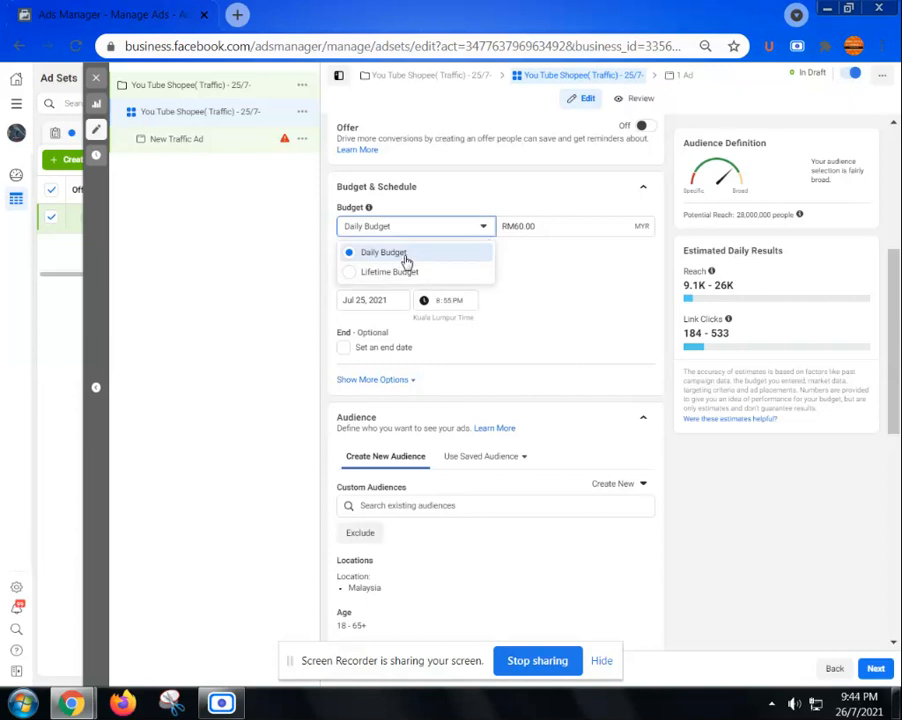
drag(542, 226, 489, 230)
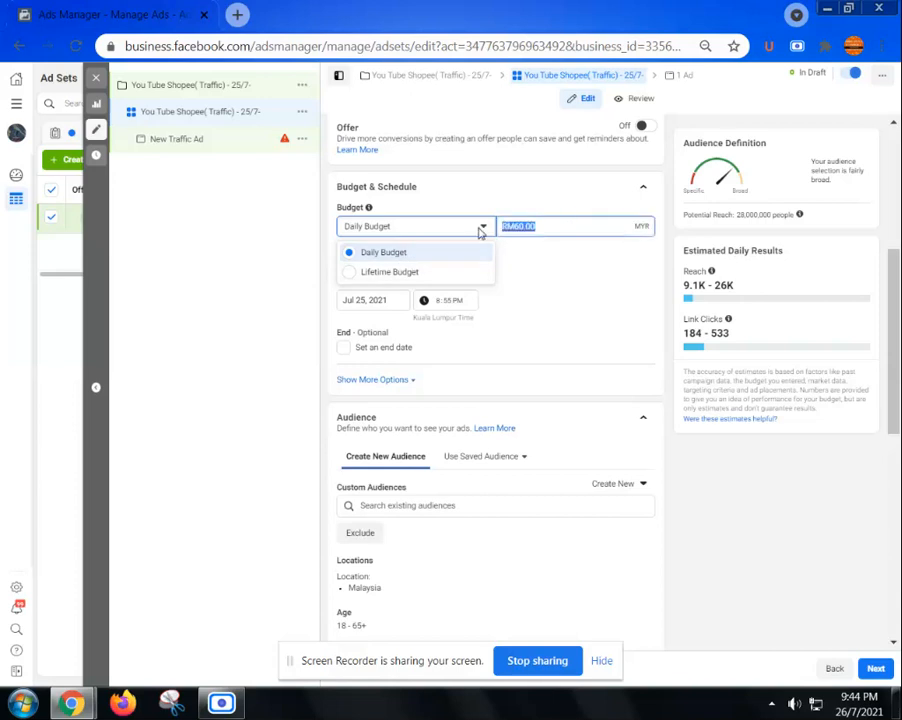
text(5)
click(583, 285)
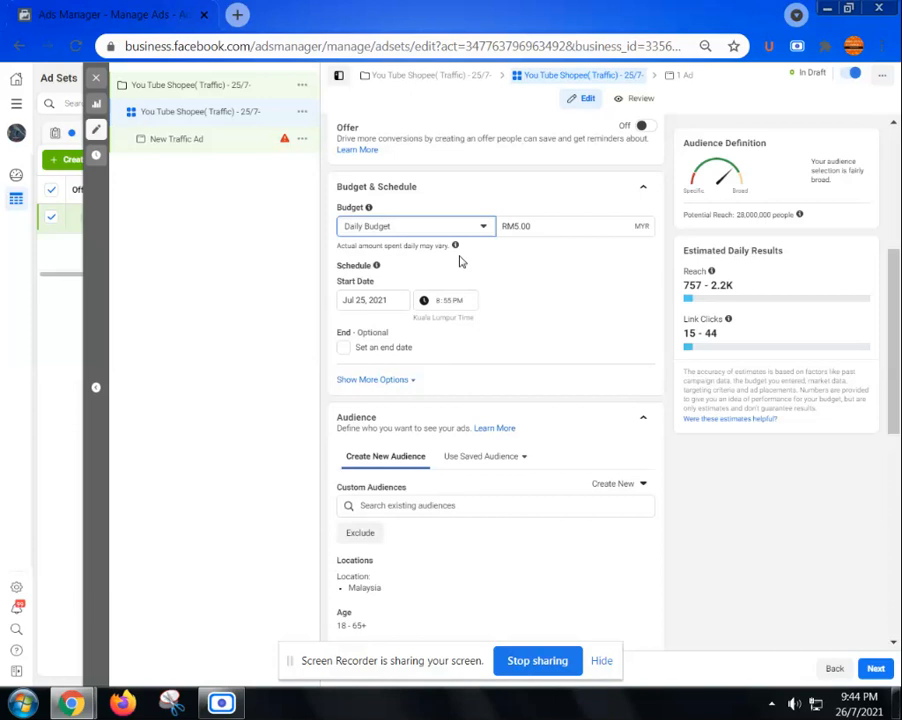
Step: Switch the ad set's budget type to Lifetime Budget
click(482, 231)
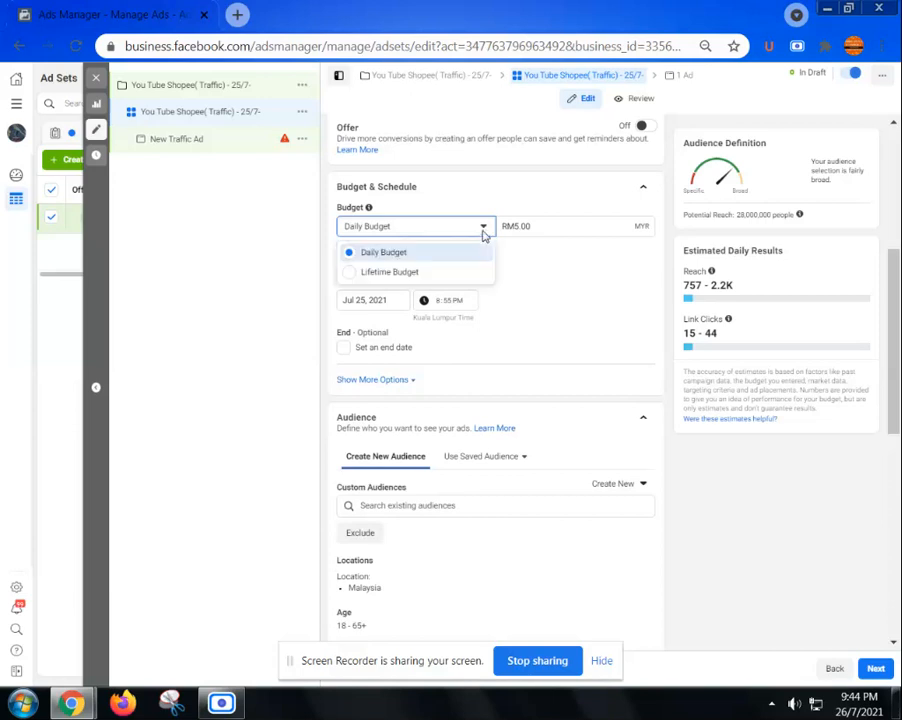
click(428, 272)
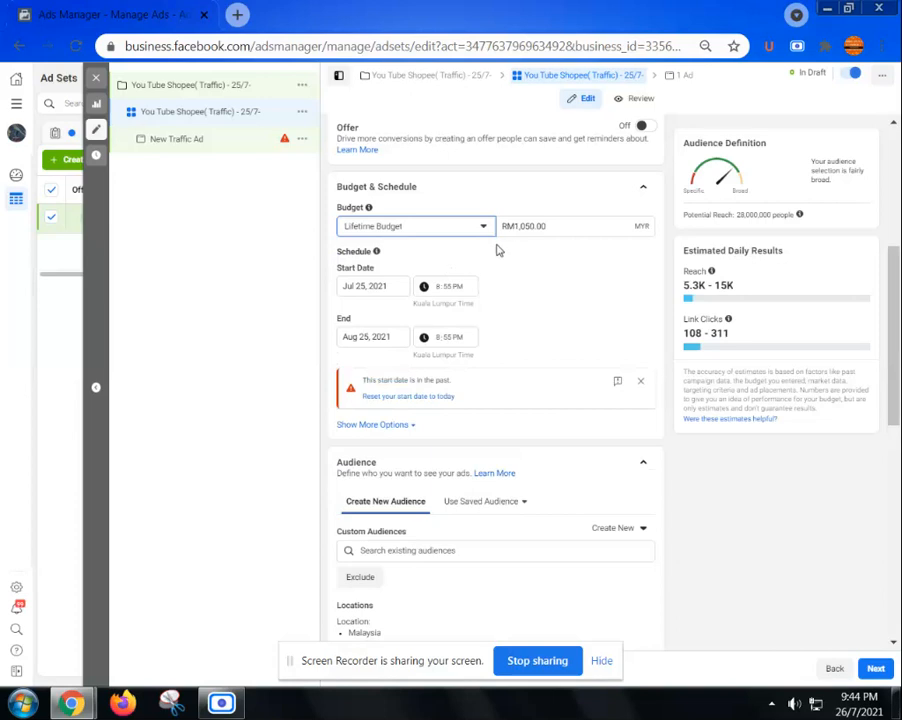
Step: Set the ad set's schedule to start on Jul 26, 2021 at 11:55 PM
click(395, 289)
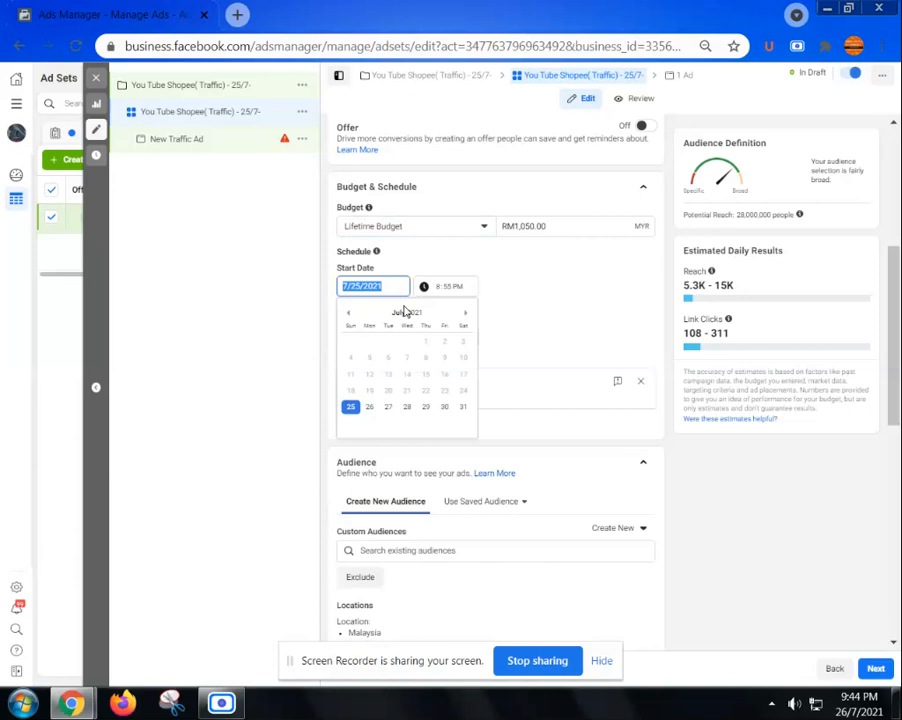
click(371, 408)
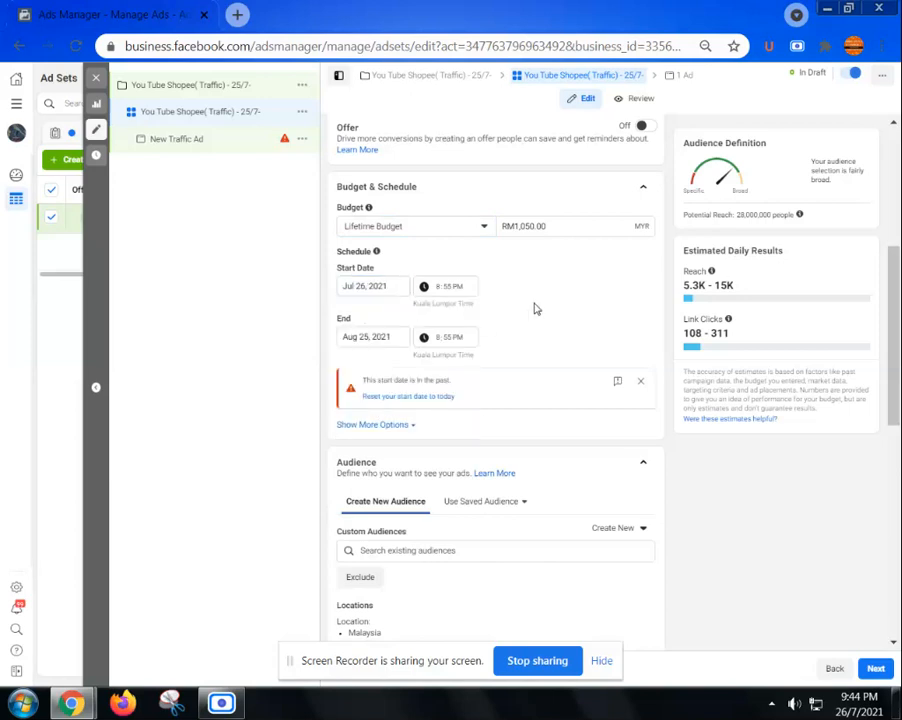
click(449, 291)
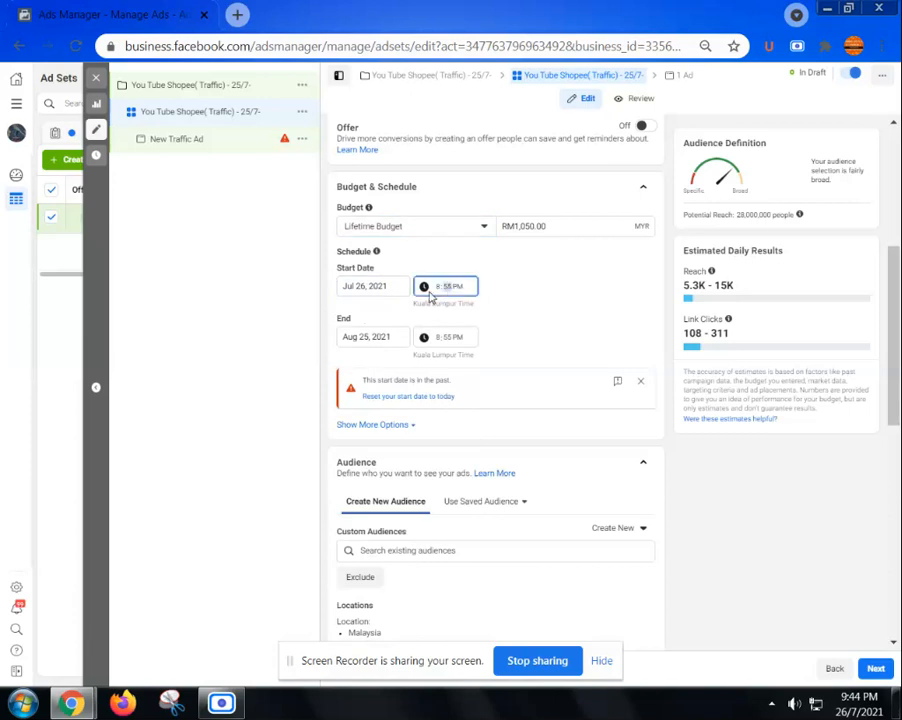
text(11)
click(583, 308)
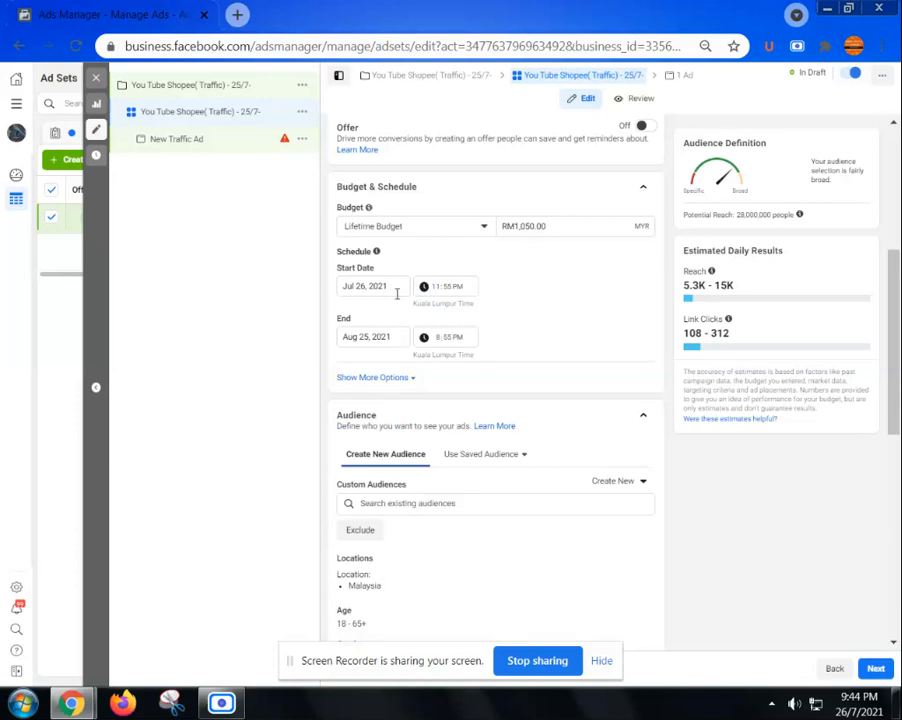
click(559, 227)
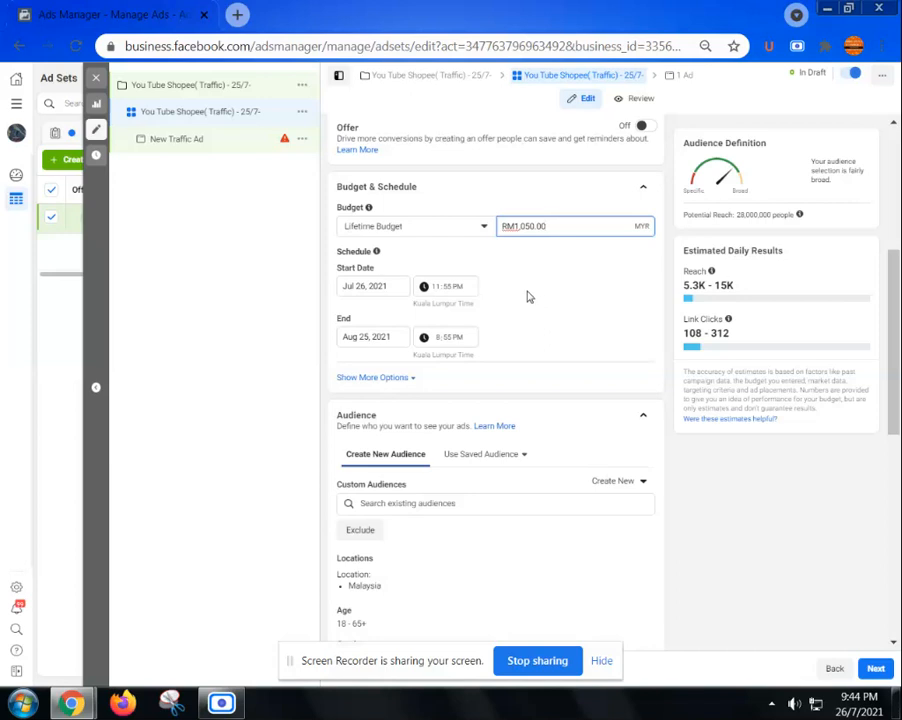
click(485, 229)
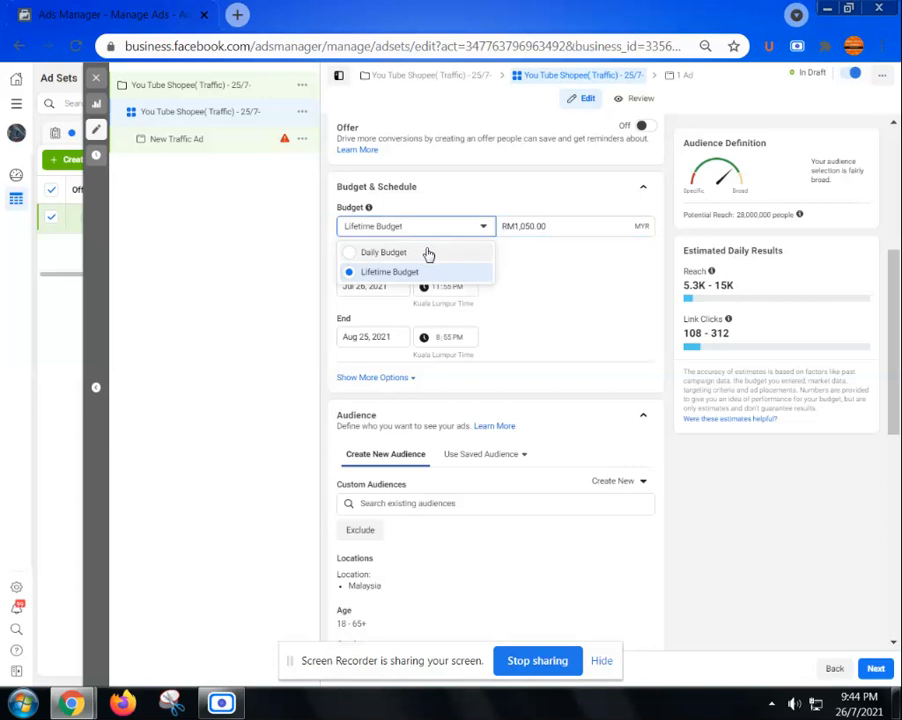
click(563, 302)
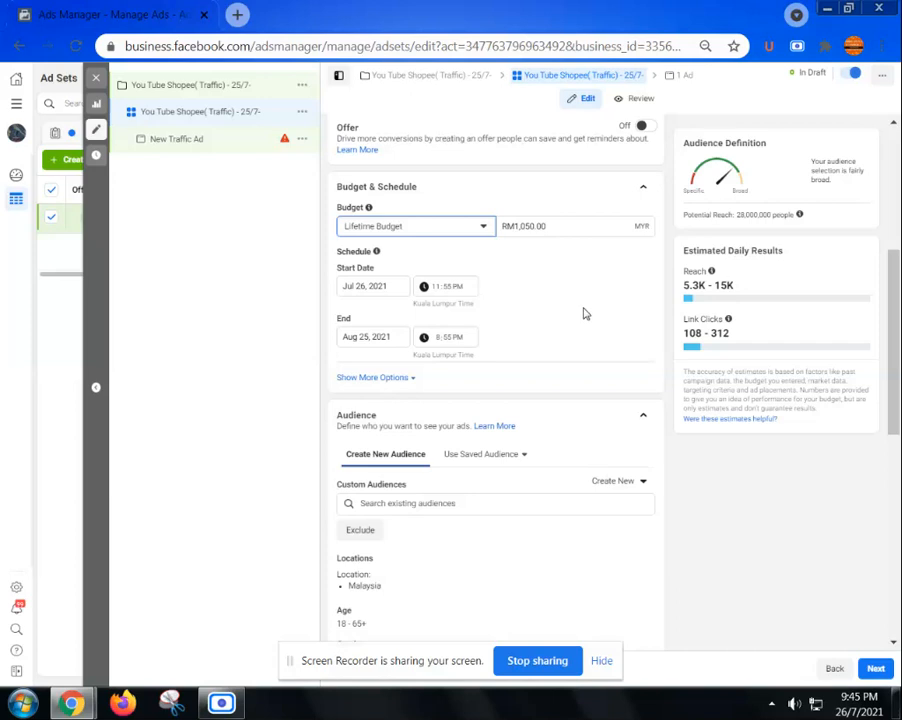
Step: Change the budget type to Daily Budget with an amount of RM5.00, and remove the schedule's end date
click(483, 230)
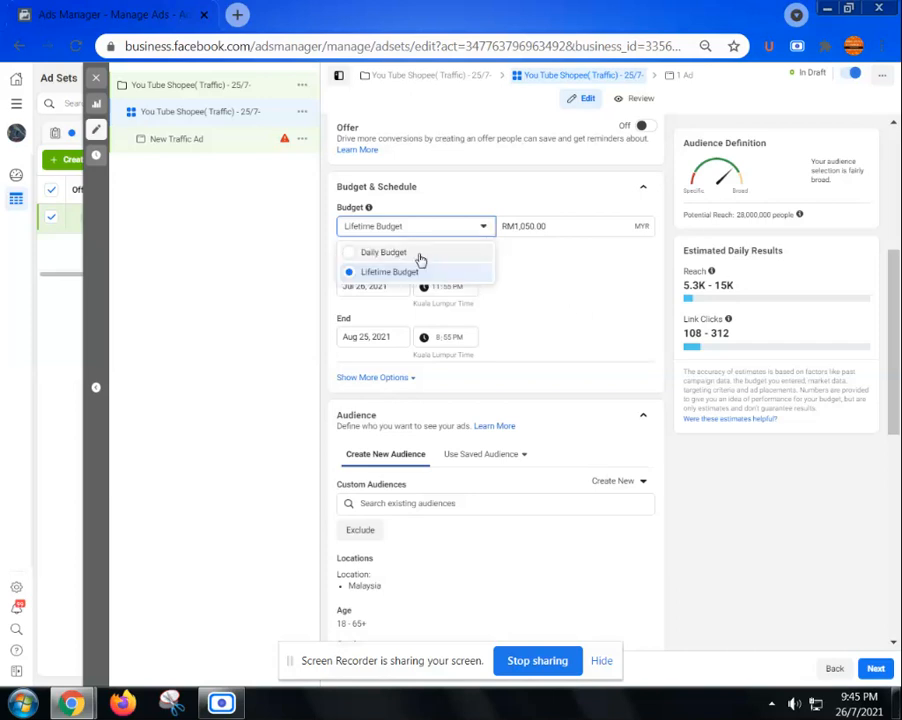
click(436, 256)
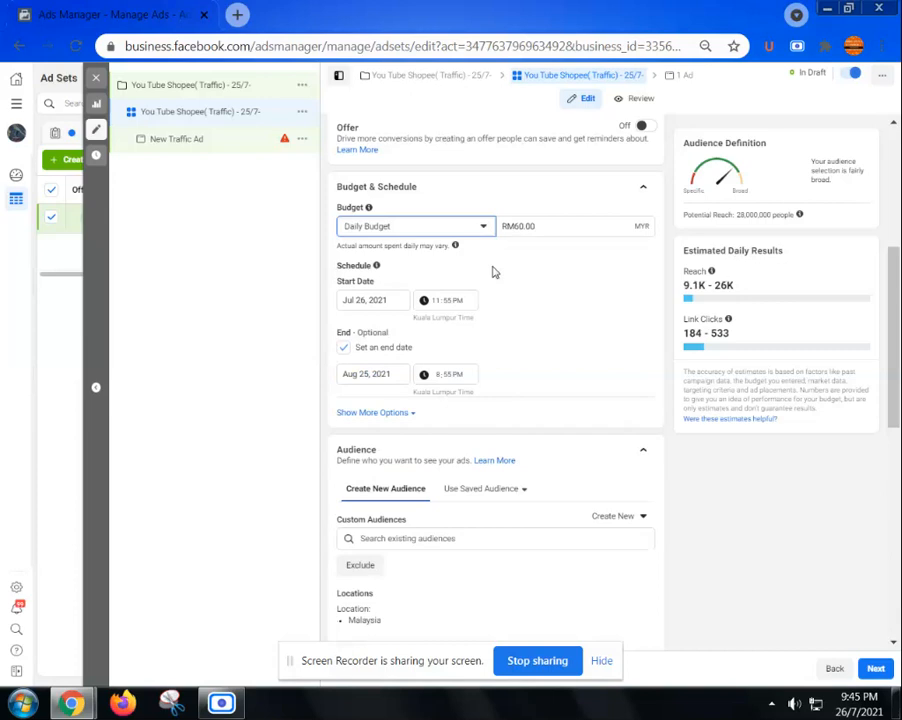
click(568, 228)
text(5)
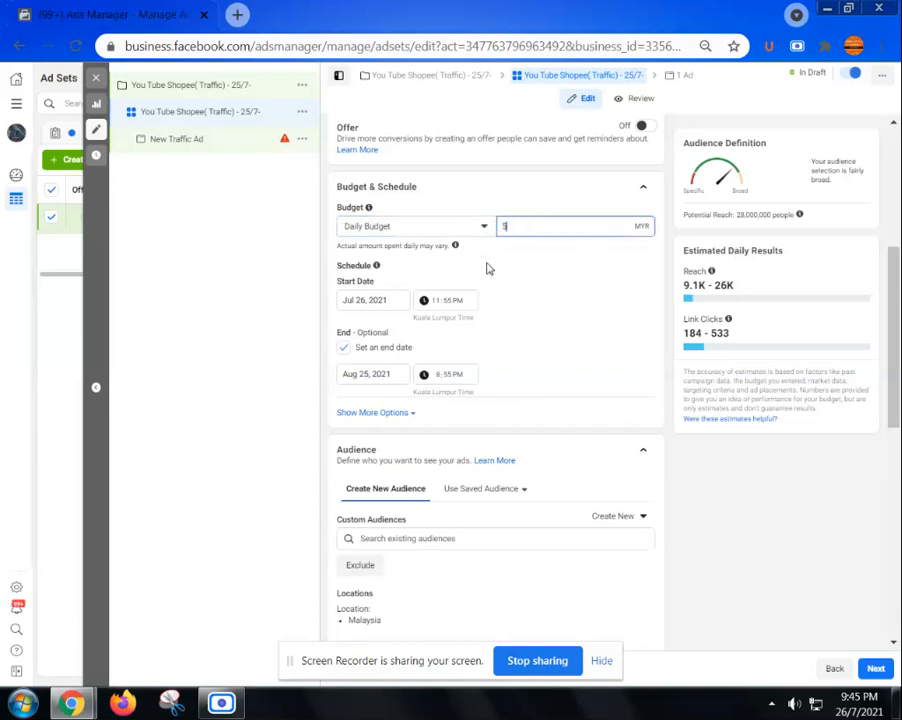
click(560, 292)
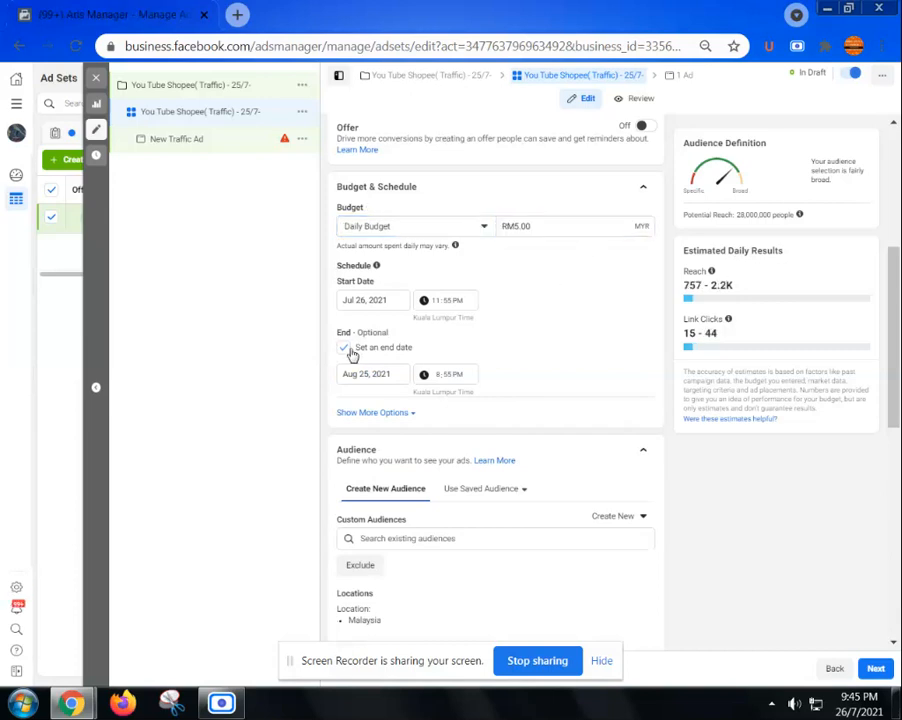
click(344, 350)
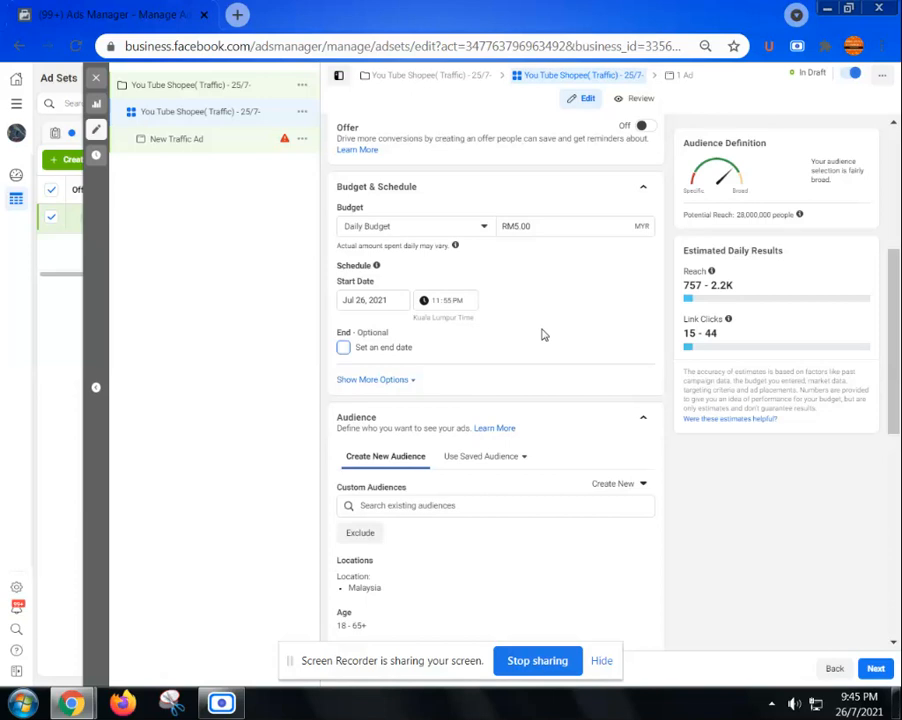
Step: Set the ad set's daily budget to RM10.00
mouse_move(376, 265)
drag(535, 223, 485, 230)
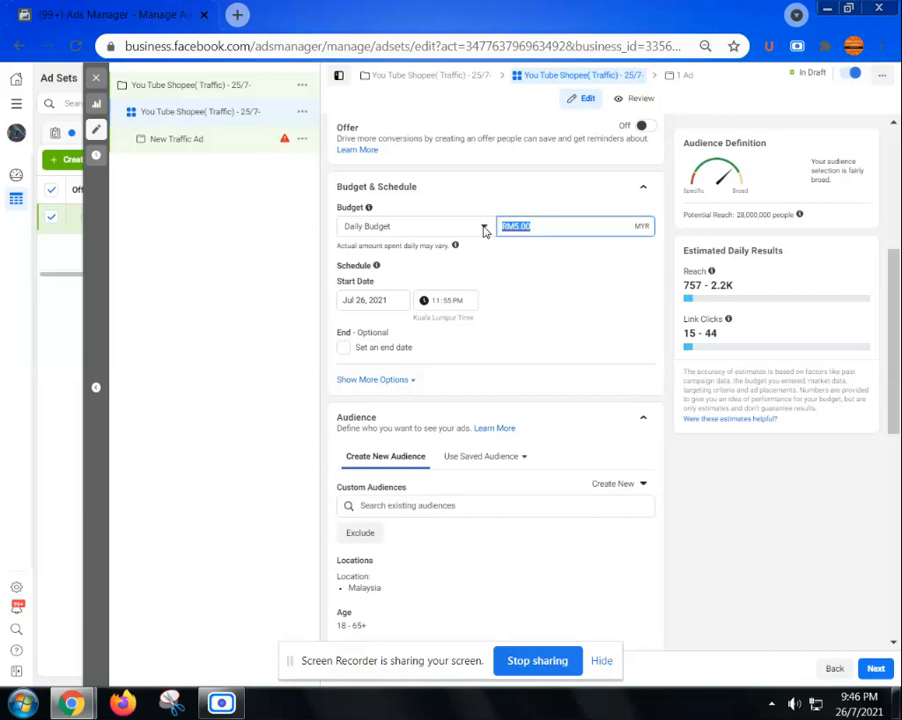
text(60)
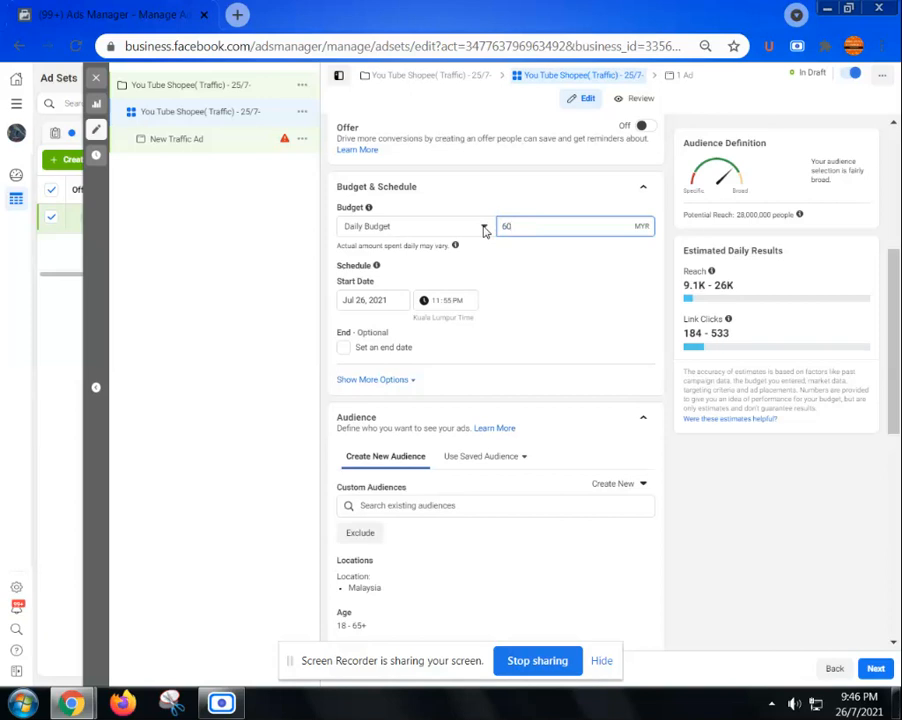
key(BackSpace)
key(BackSpace)
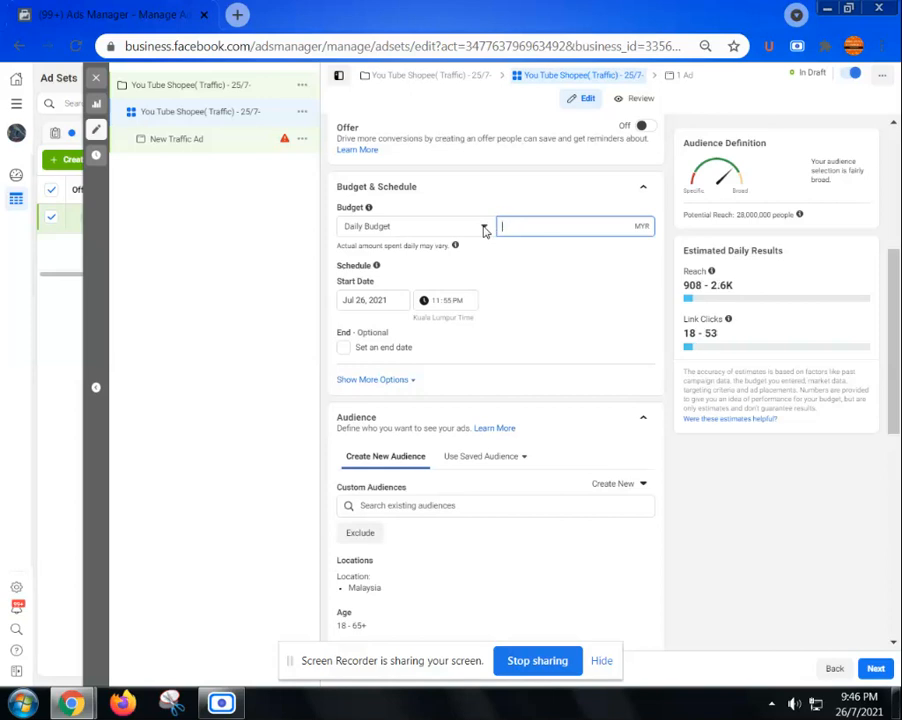
text(10)
click(555, 276)
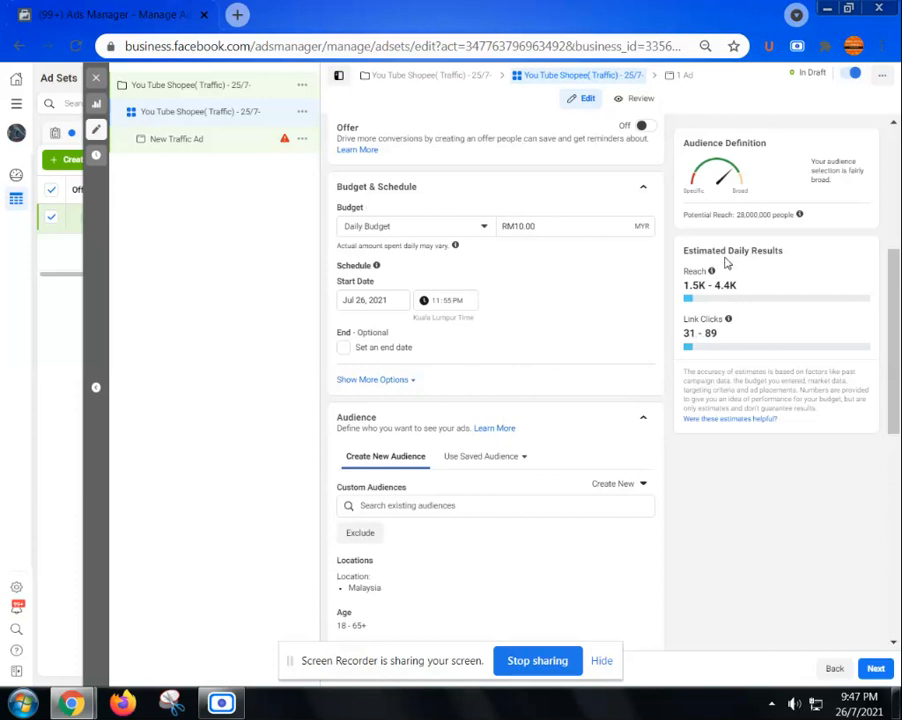
Step: Examine the ad set's potential reach and the estimated daily results for the new budget
scroll(400, 376, down, 3)
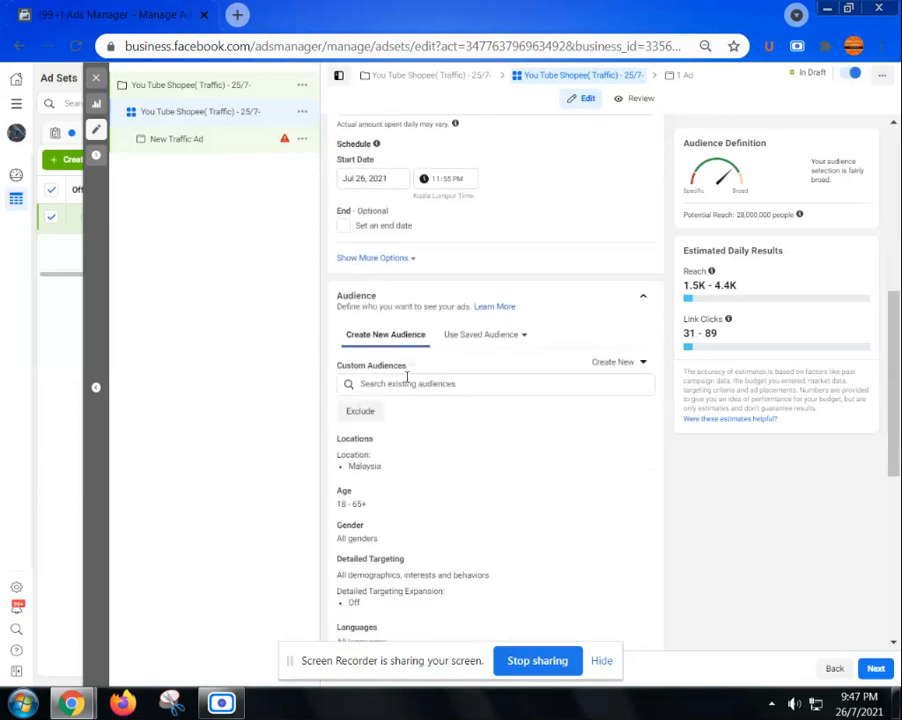
scroll(354, 410, up, 3)
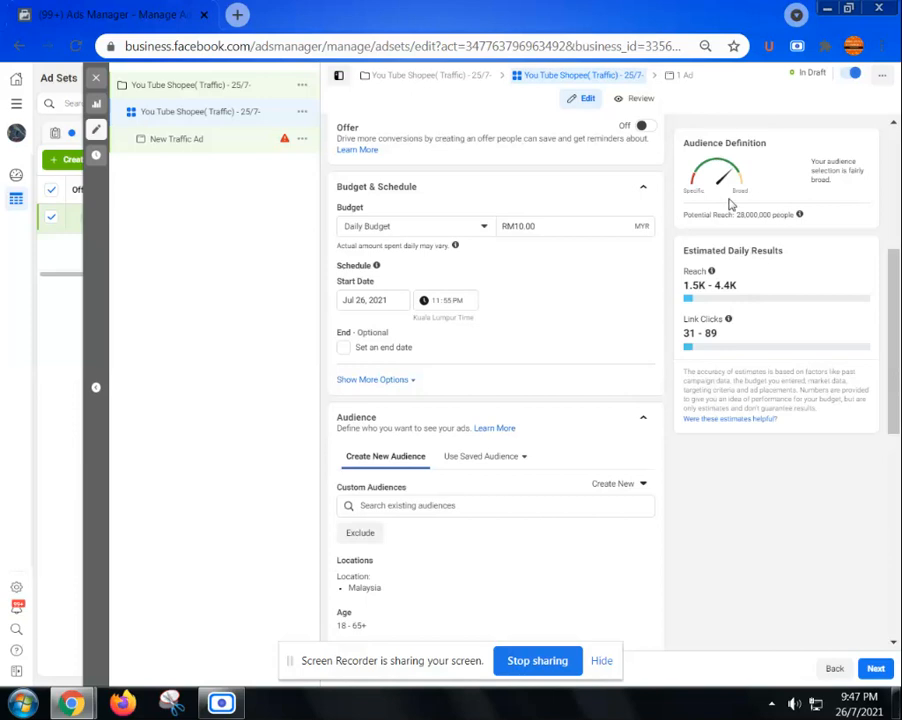
mouse_move(799, 218)
mouse_move(713, 273)
mouse_move(376, 265)
Step: Look through the saved audiences and the existing custom audiences available to the ad set, without choosing any
scroll(556, 314, down, 3)
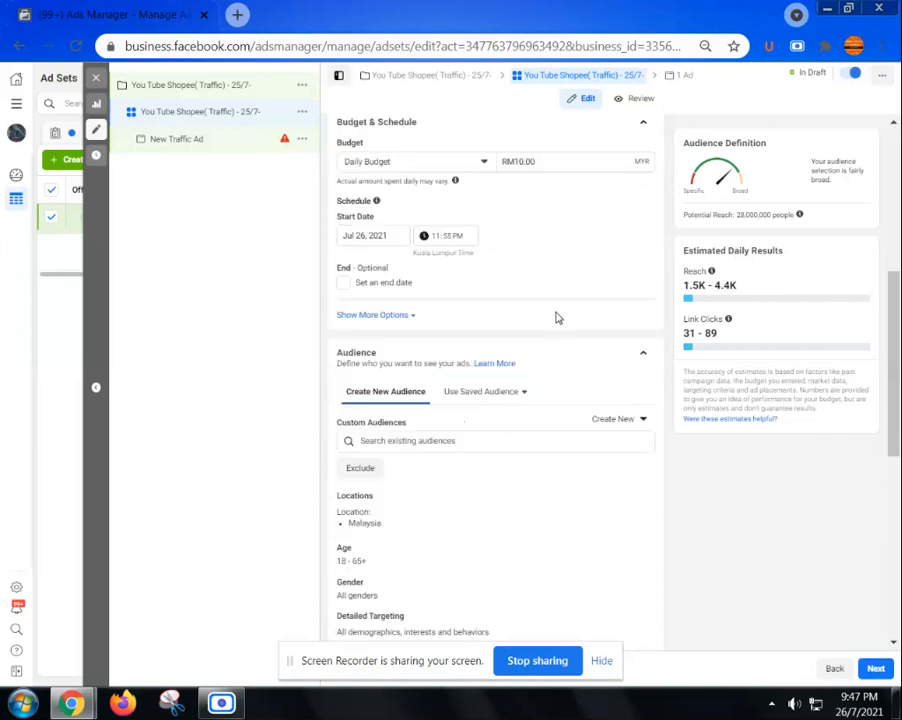
scroll(552, 314, down, 2)
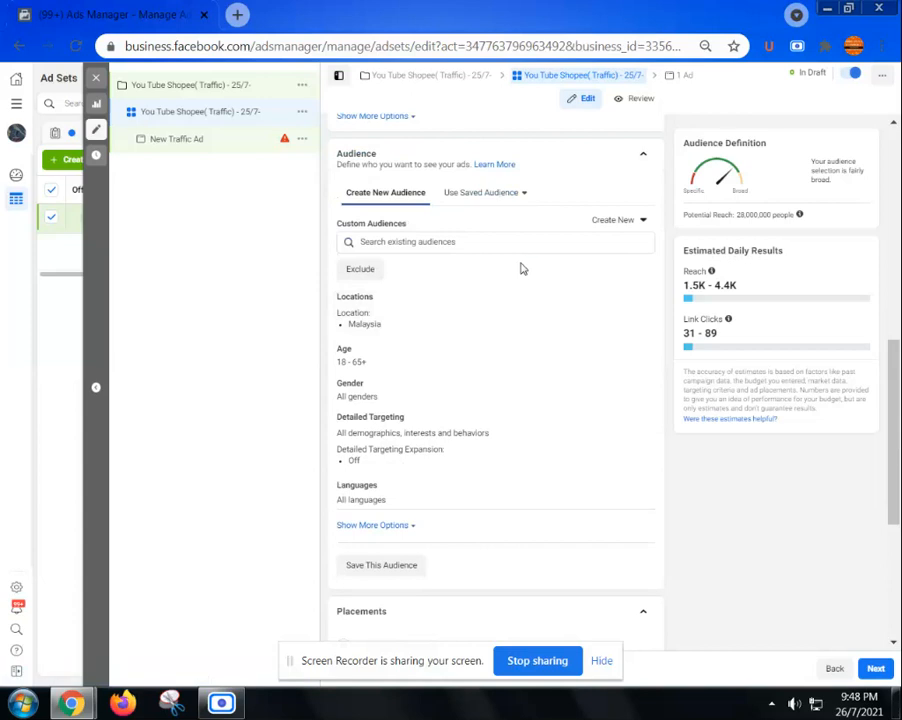
click(525, 196)
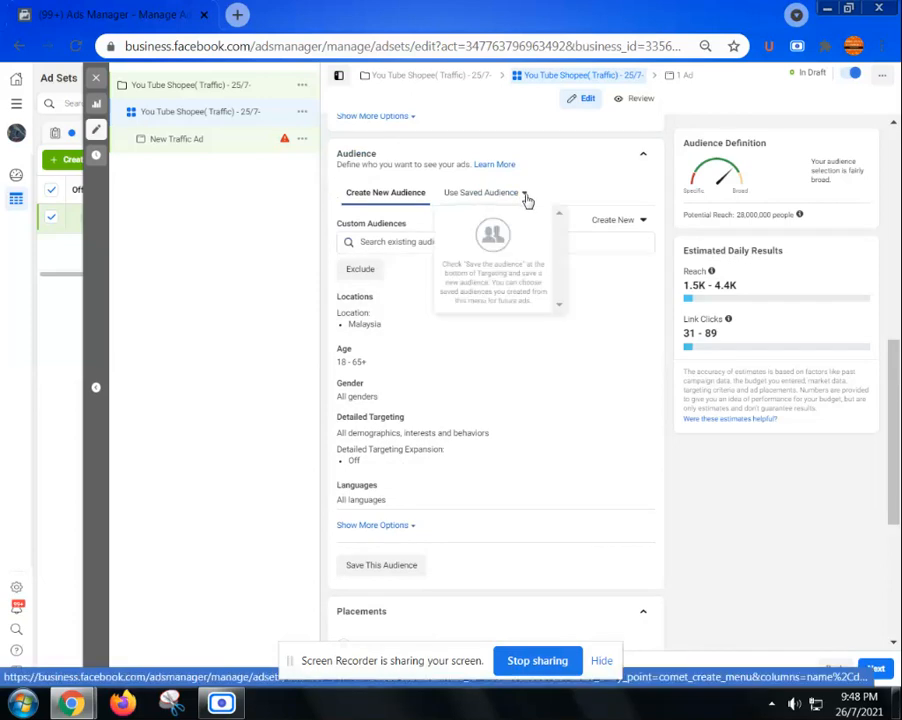
click(545, 338)
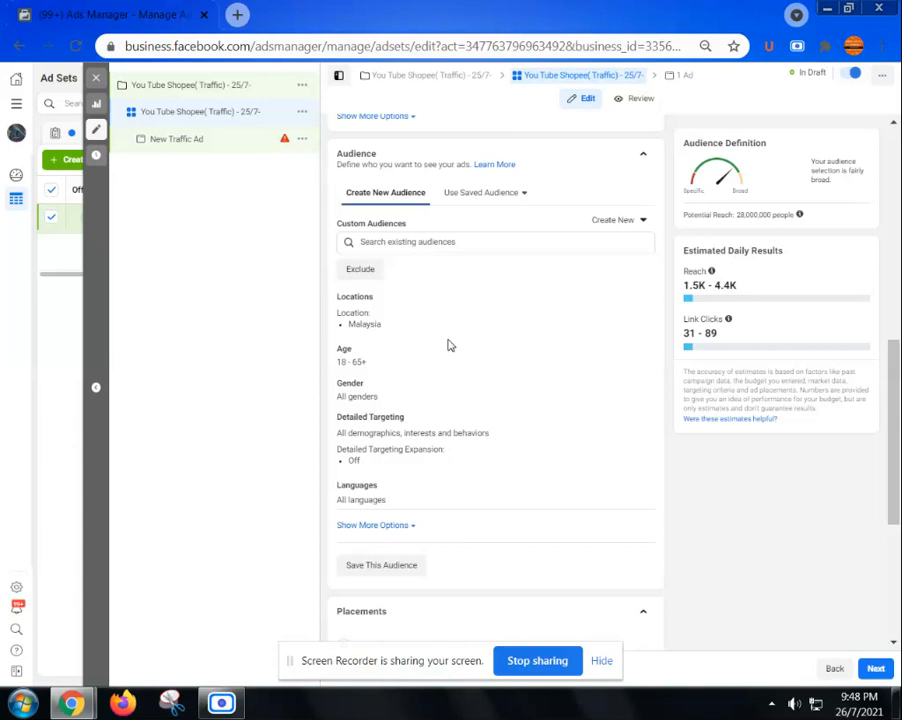
click(419, 242)
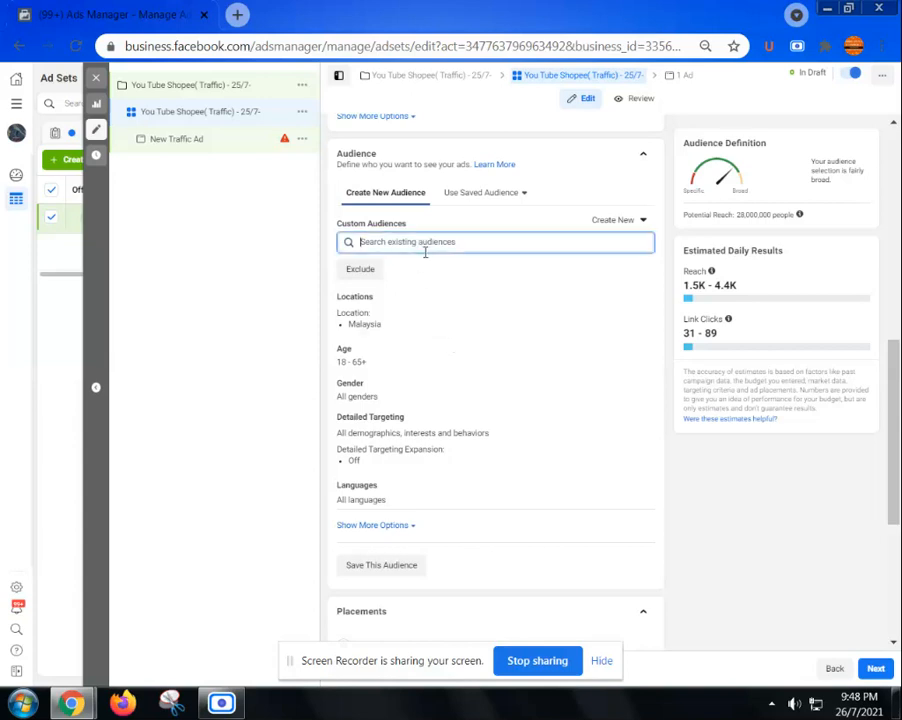
click(423, 242)
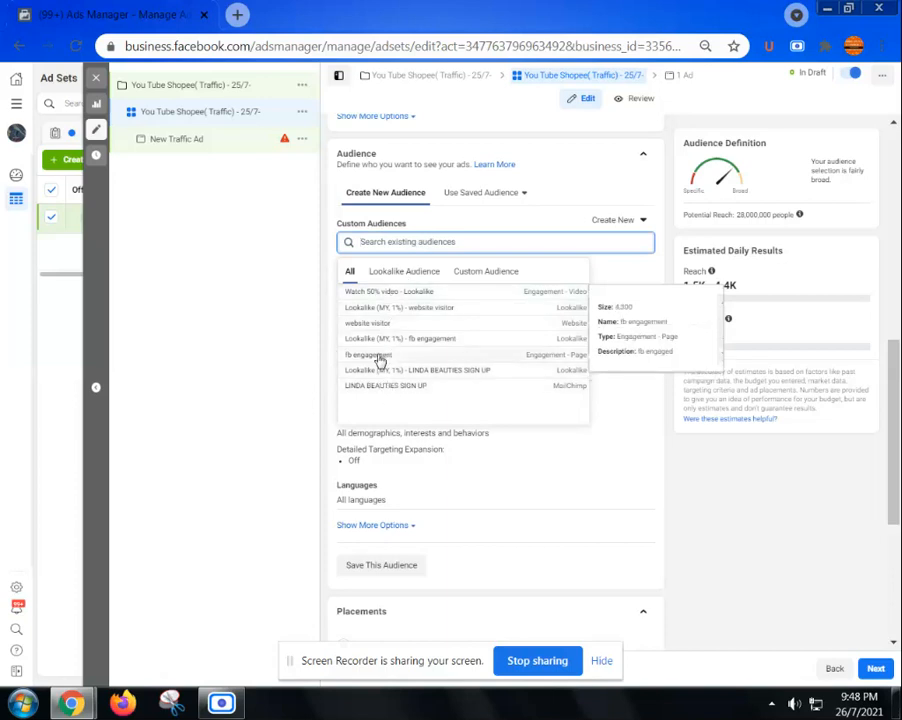
click(286, 281)
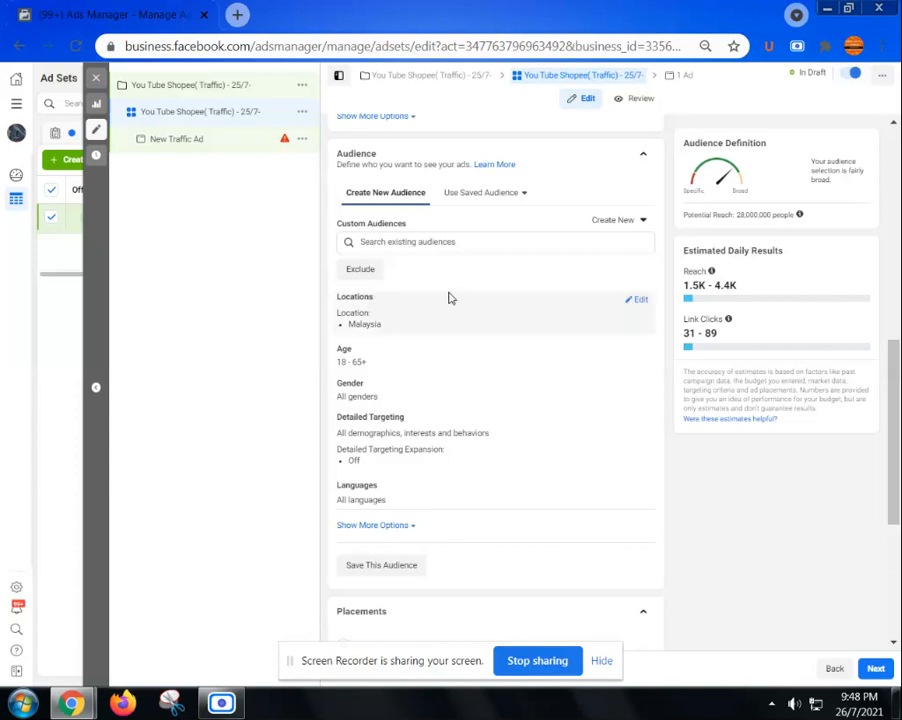
Step: Set the new audience's age range to 24 through 34
scroll(365, 345, down, 1)
scroll(362, 340, up, 5)
scroll(365, 290, down, 5)
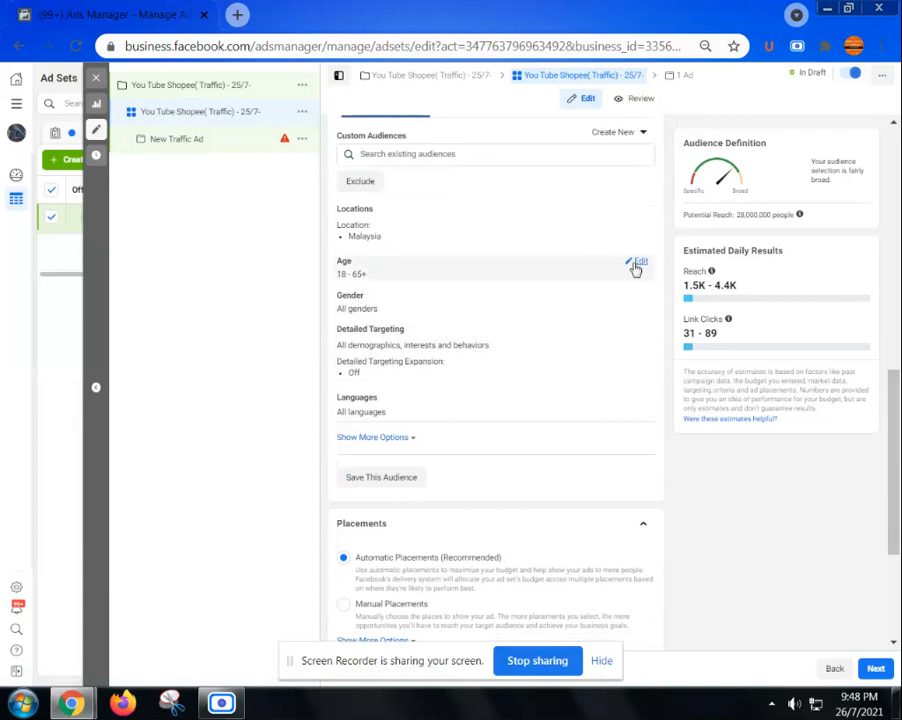
click(637, 262)
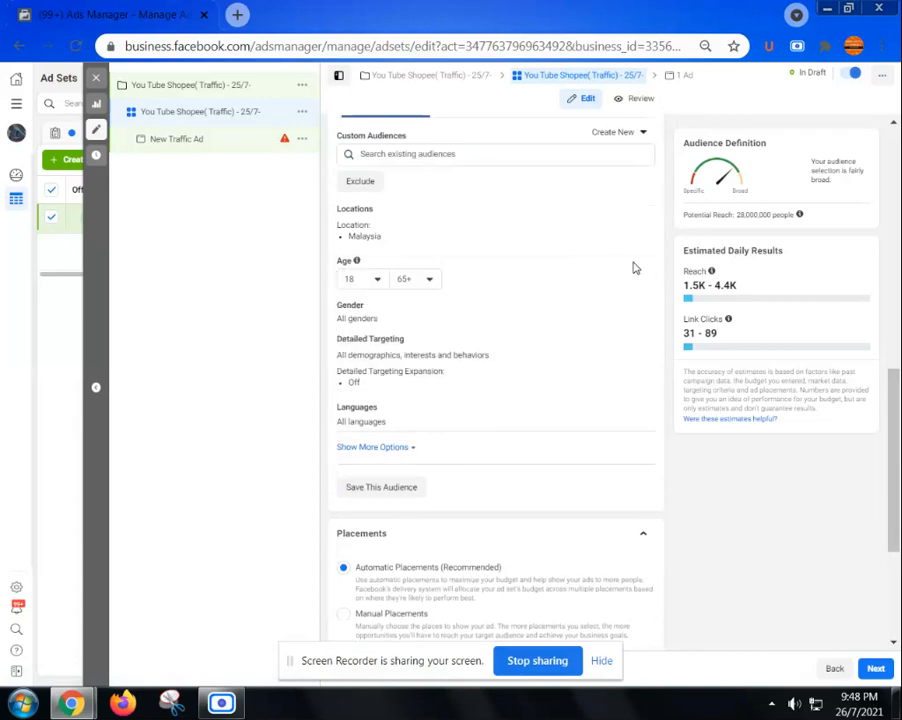
click(377, 281)
scroll(373, 376, down, 2)
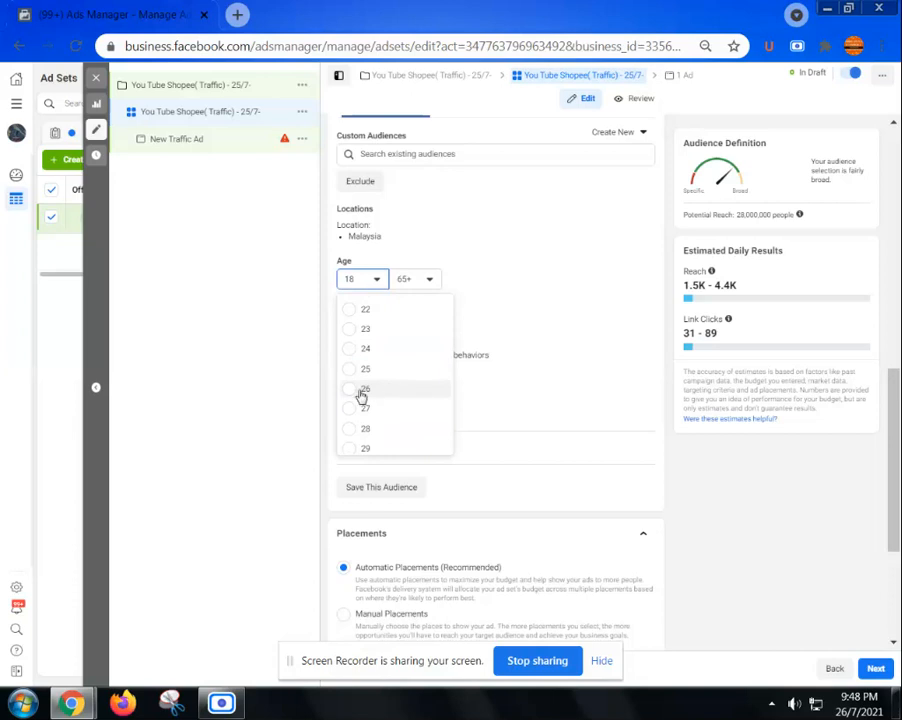
click(426, 348)
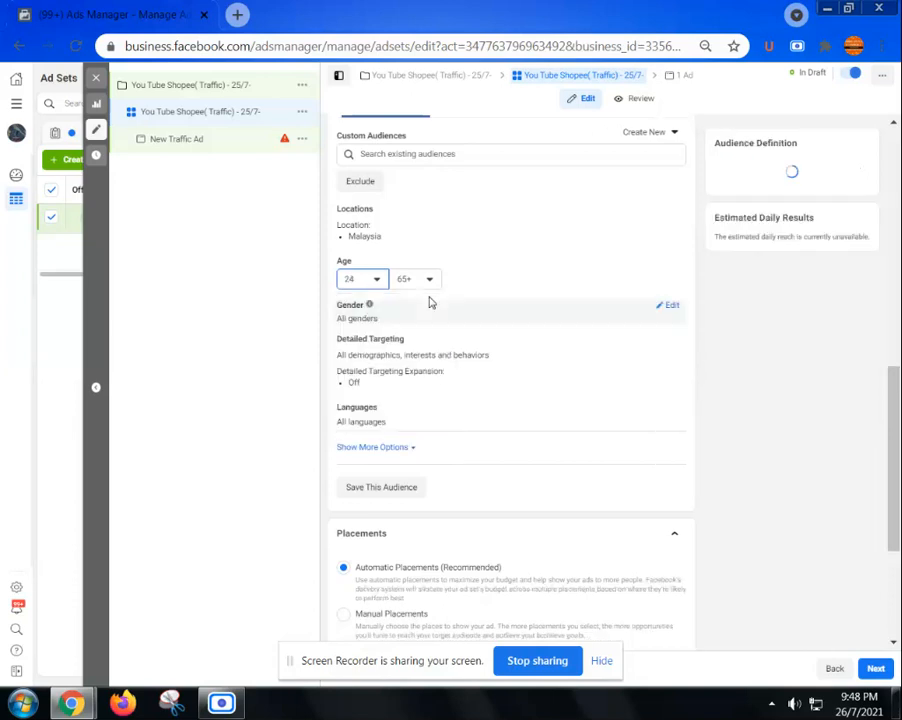
click(429, 284)
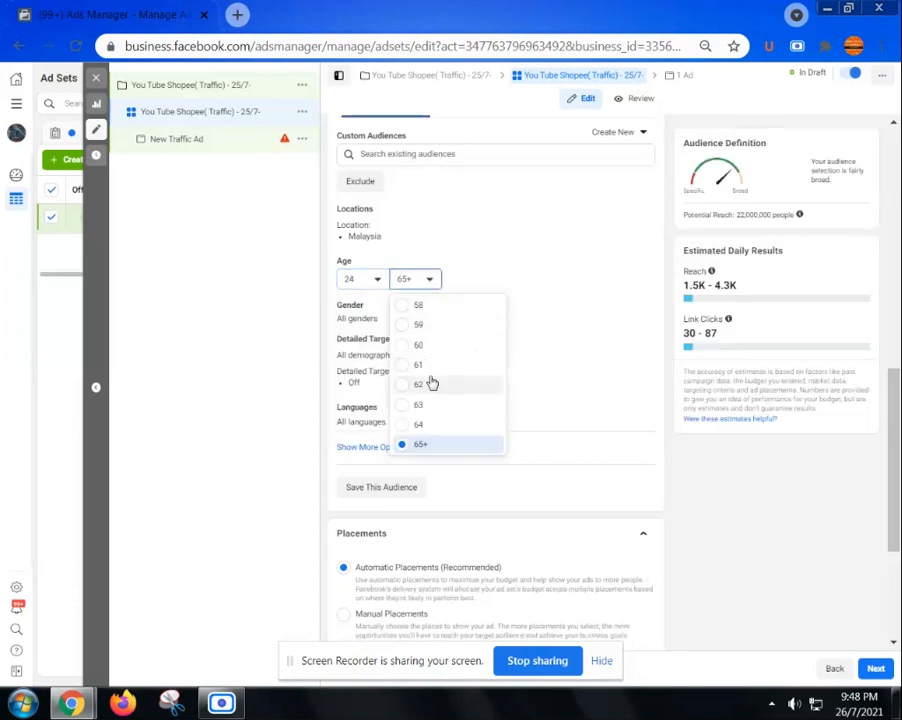
scroll(434, 380, up, 5)
scroll(434, 379, up, 2)
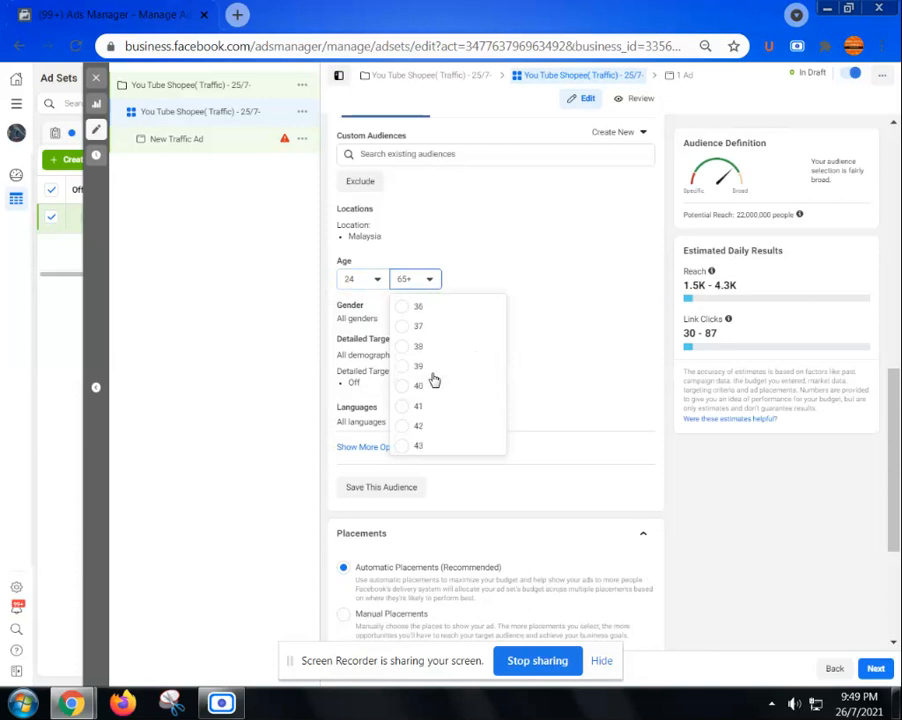
scroll(432, 358, up, 2)
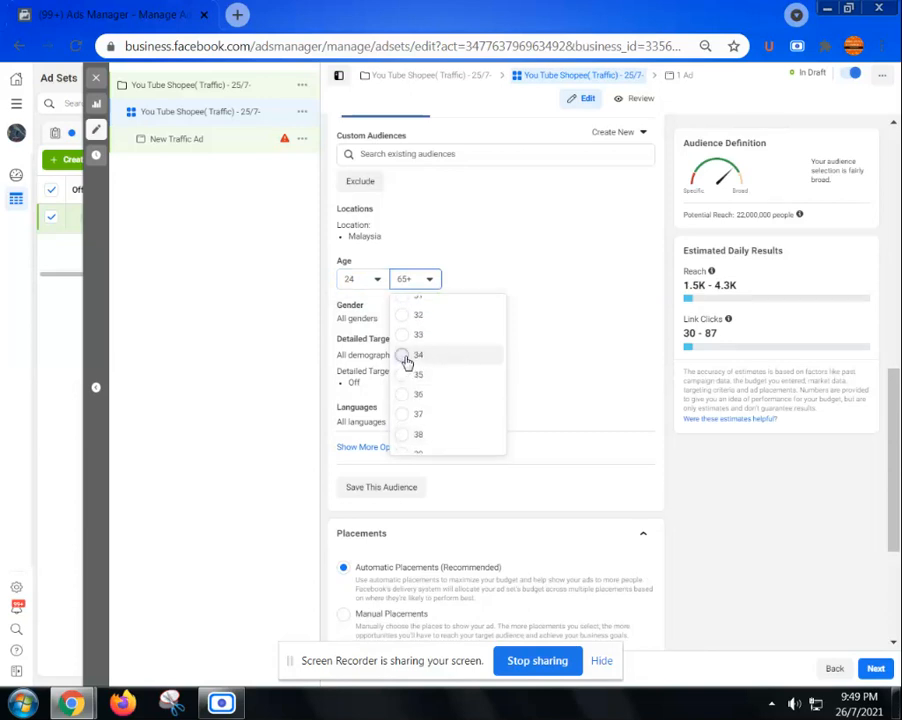
click(408, 356)
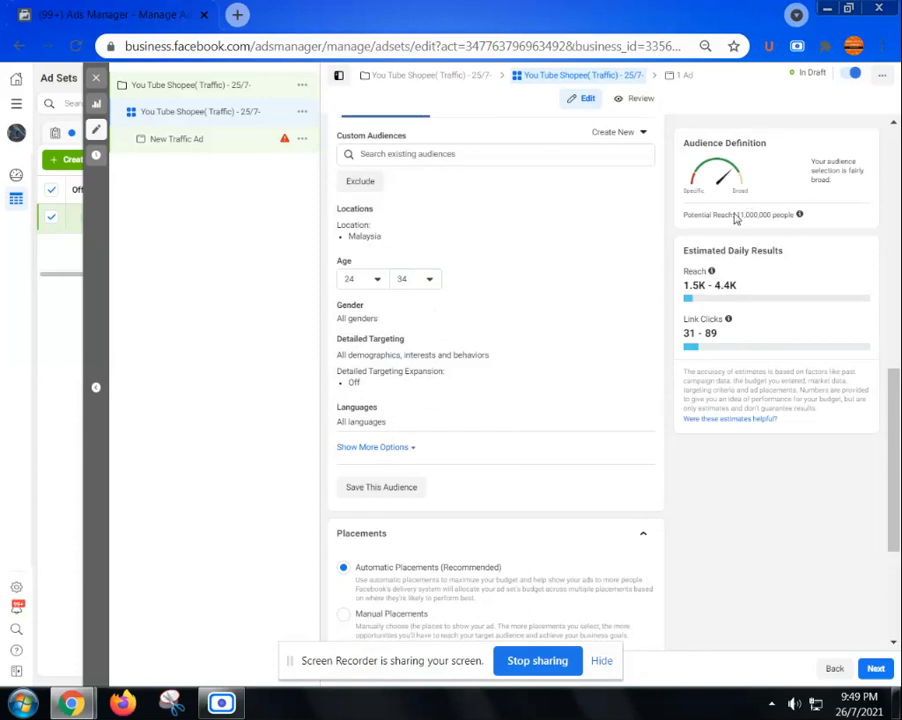
Step: Try limiting the audience's gender to Women, and set it back to All
mouse_move(739, 210)
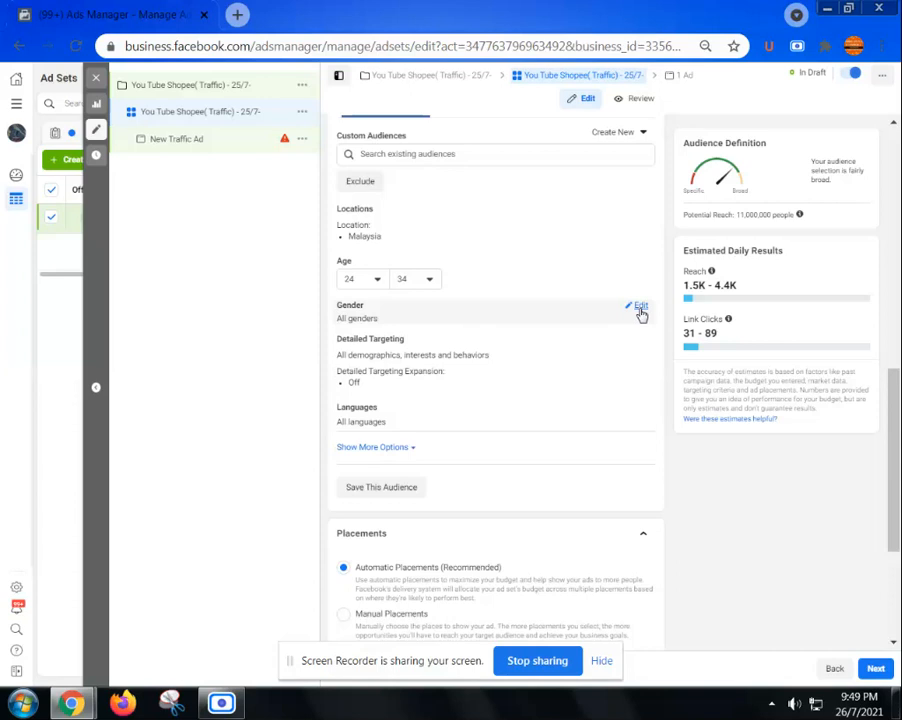
click(640, 310)
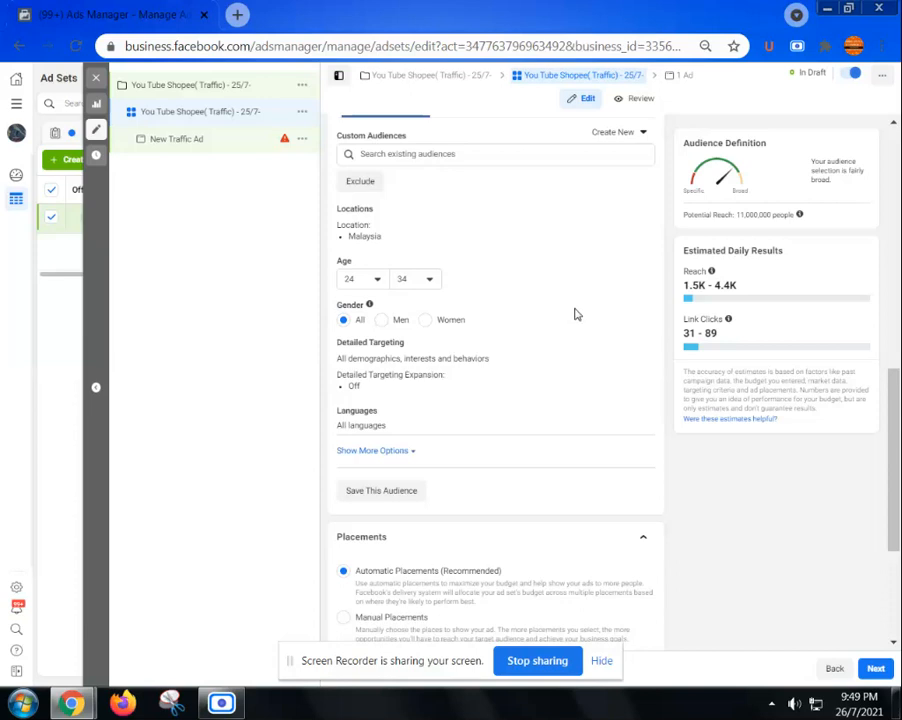
click(428, 322)
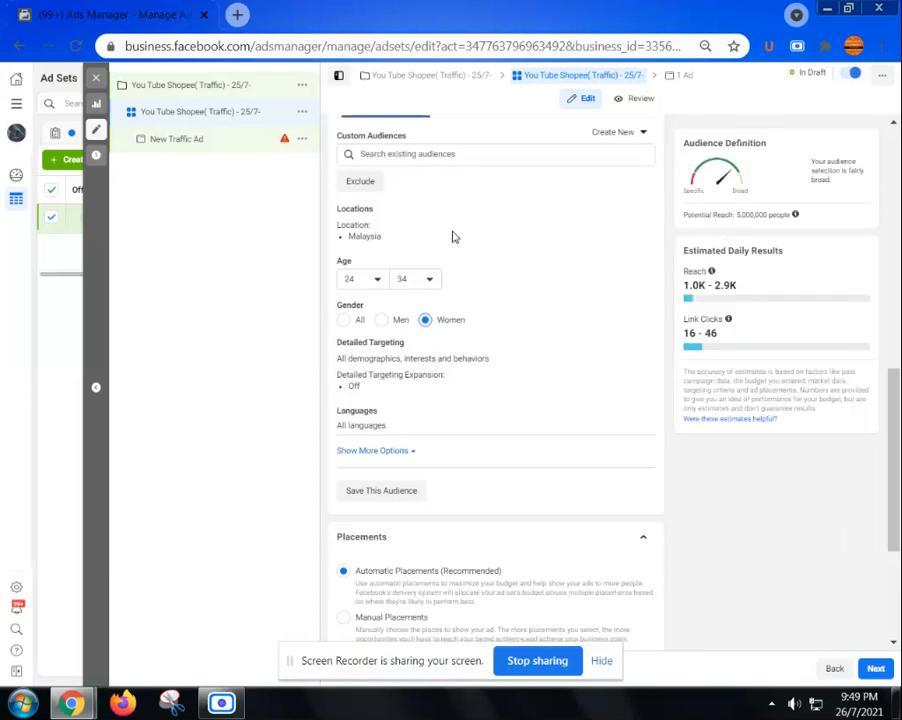
click(343, 322)
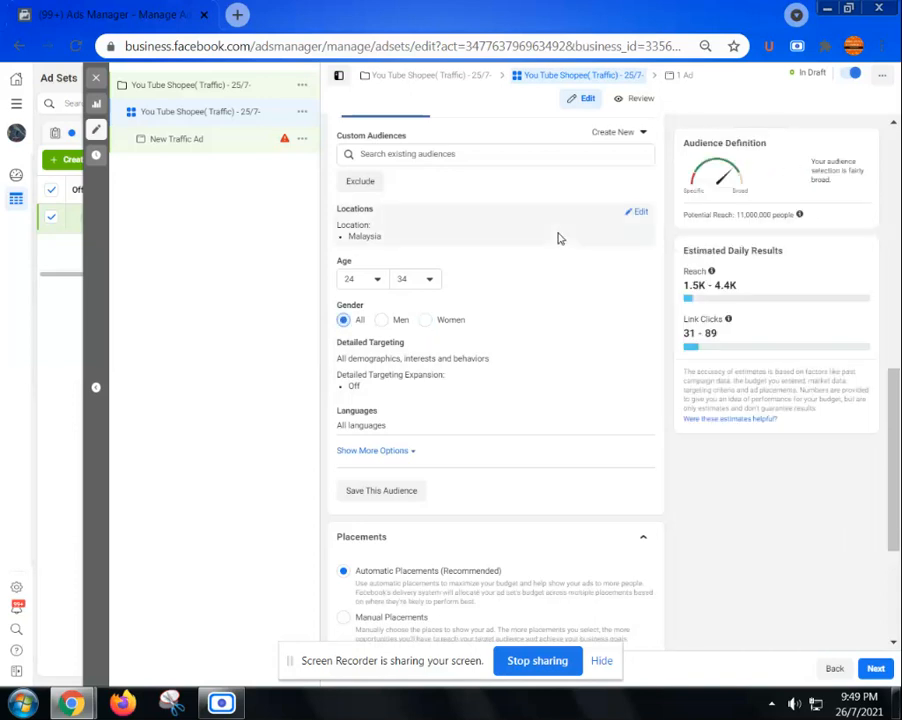
Step: Search detailed targeting for "marketplace" and add the interest Online marketplace to the audience
scroll(466, 261, up, 3)
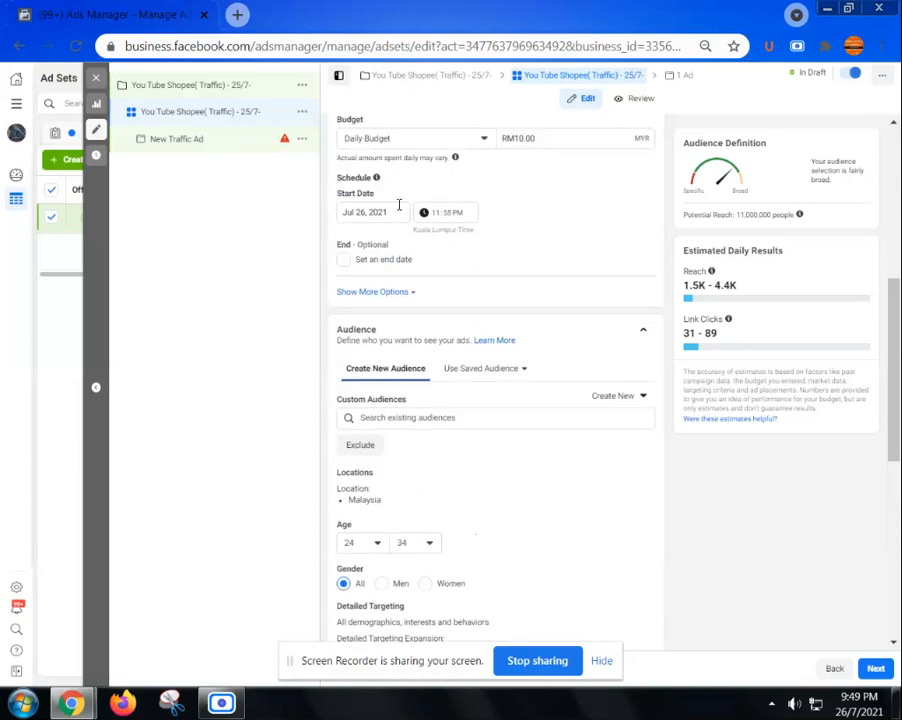
scroll(400, 178, up, 5)
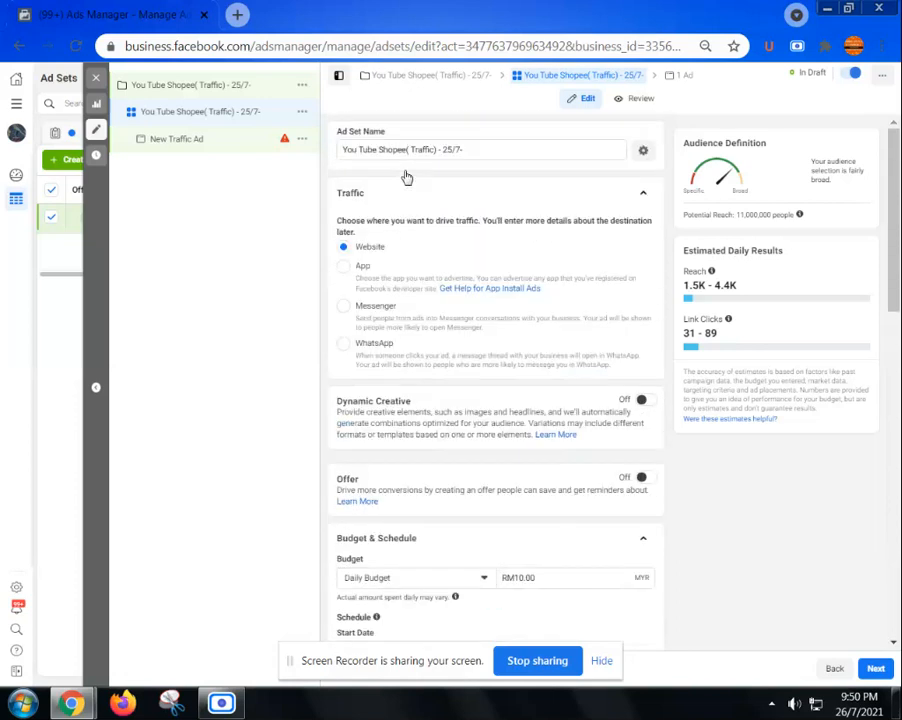
scroll(420, 210, down, 8)
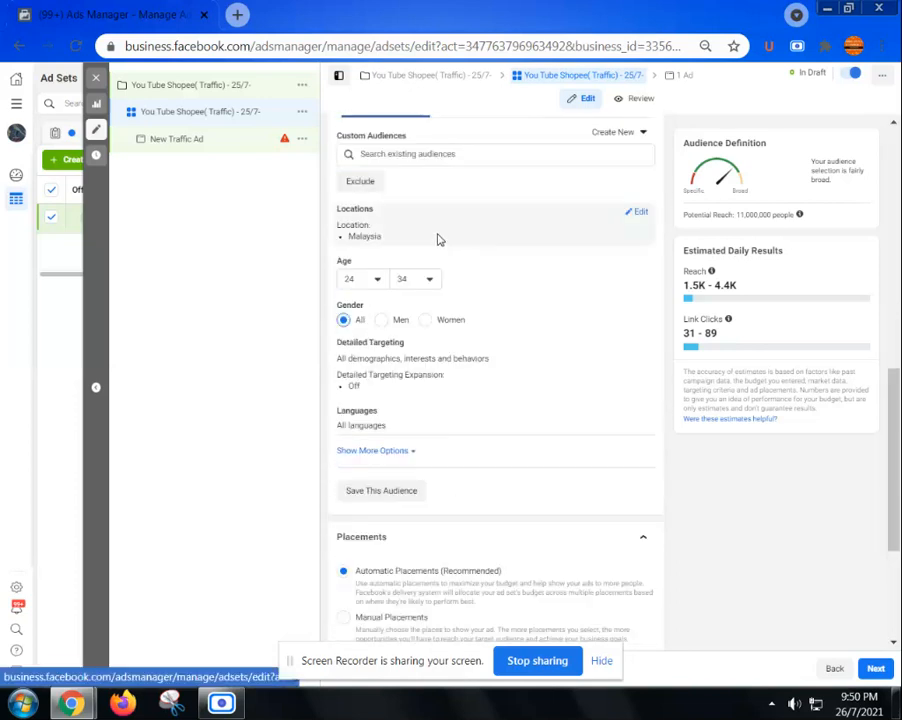
scroll(450, 258, down, 1)
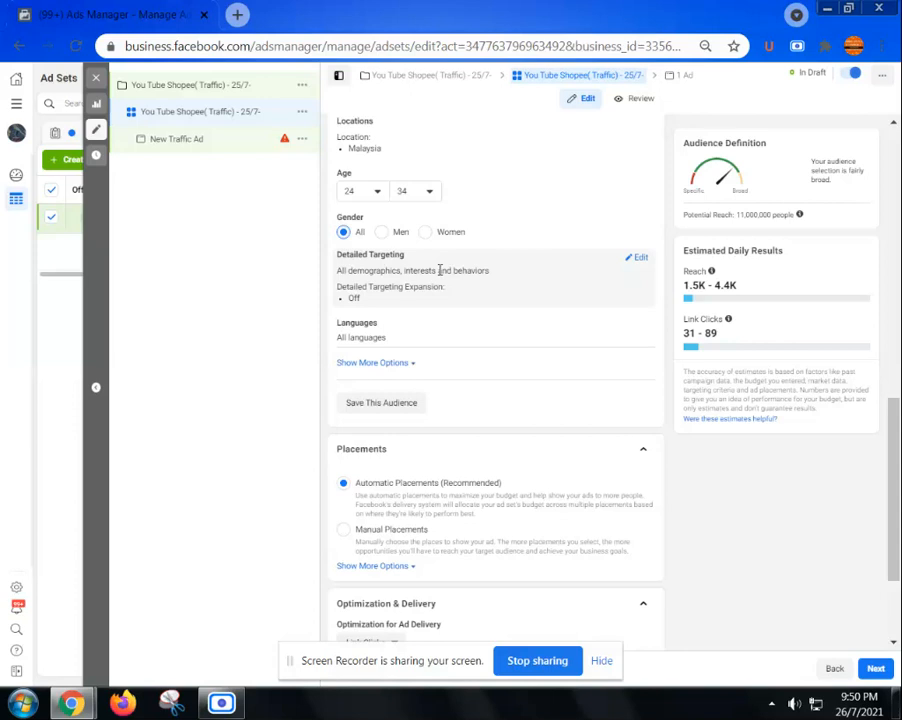
click(638, 259)
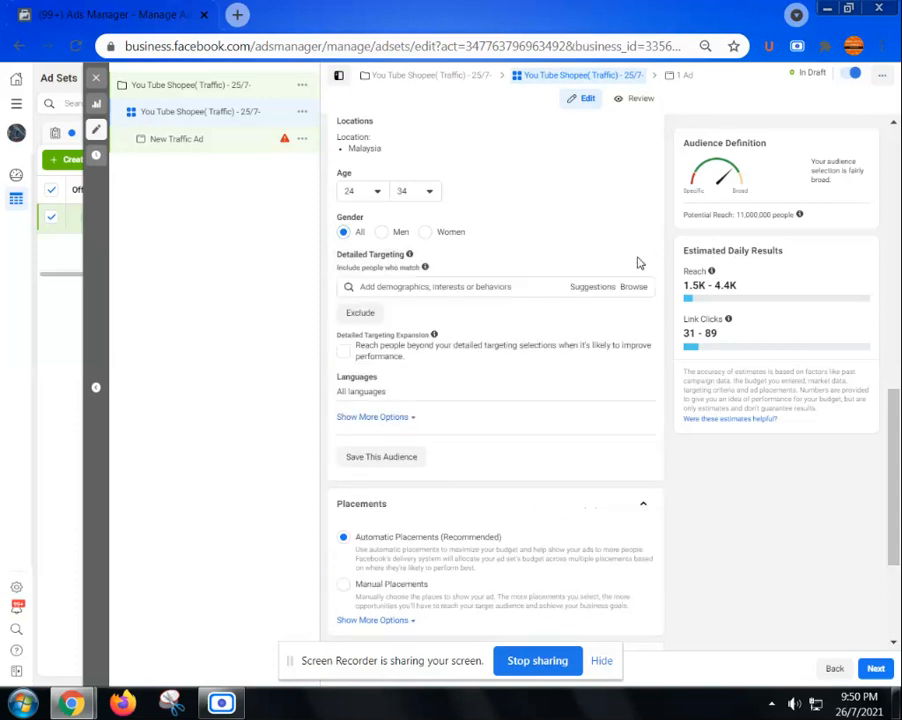
click(425, 287)
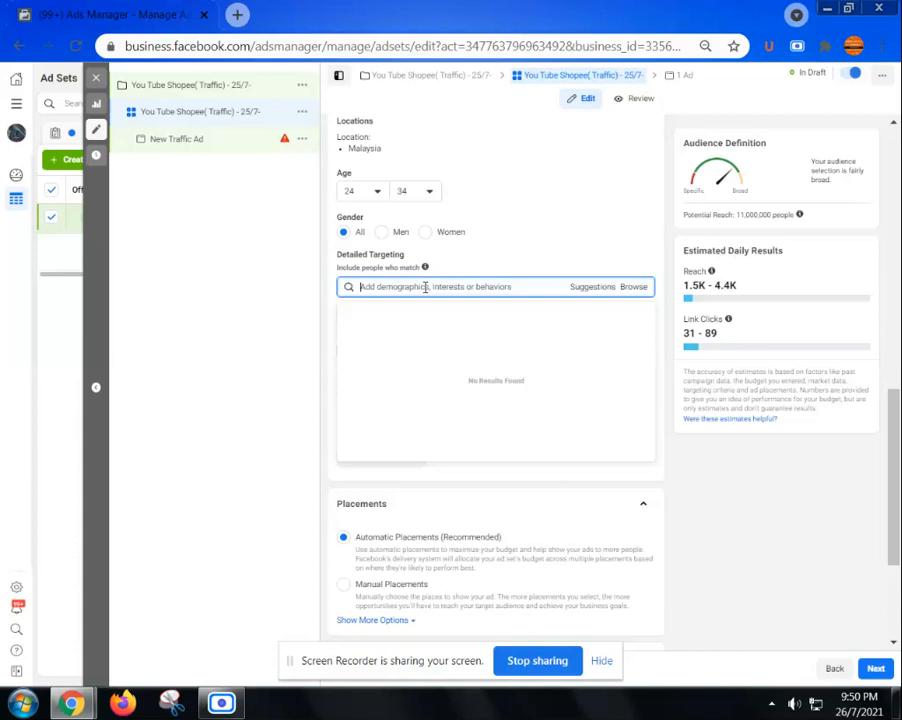
text(market)
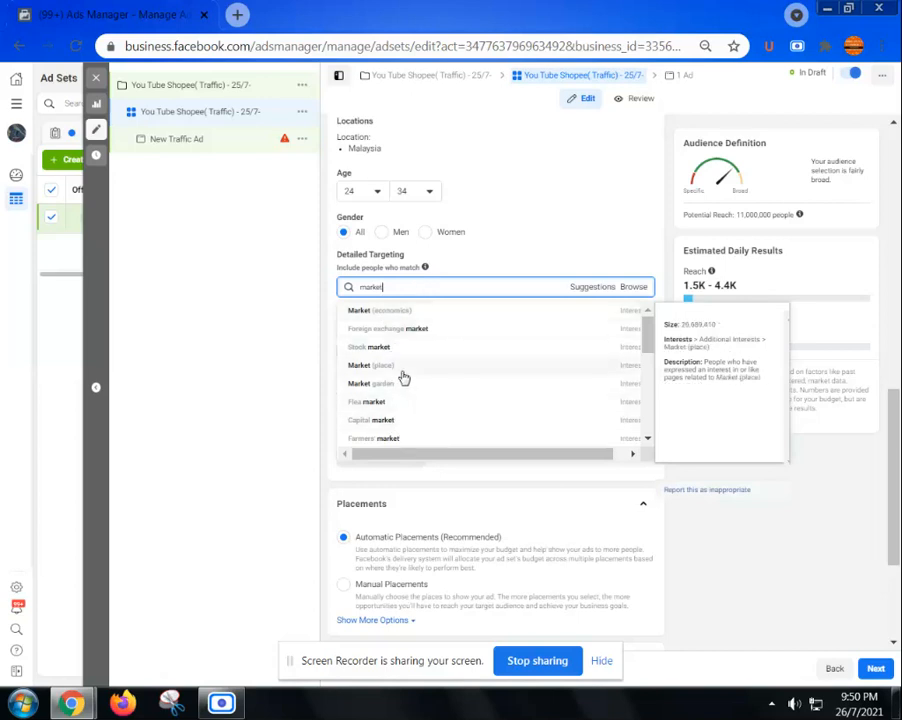
text(place)
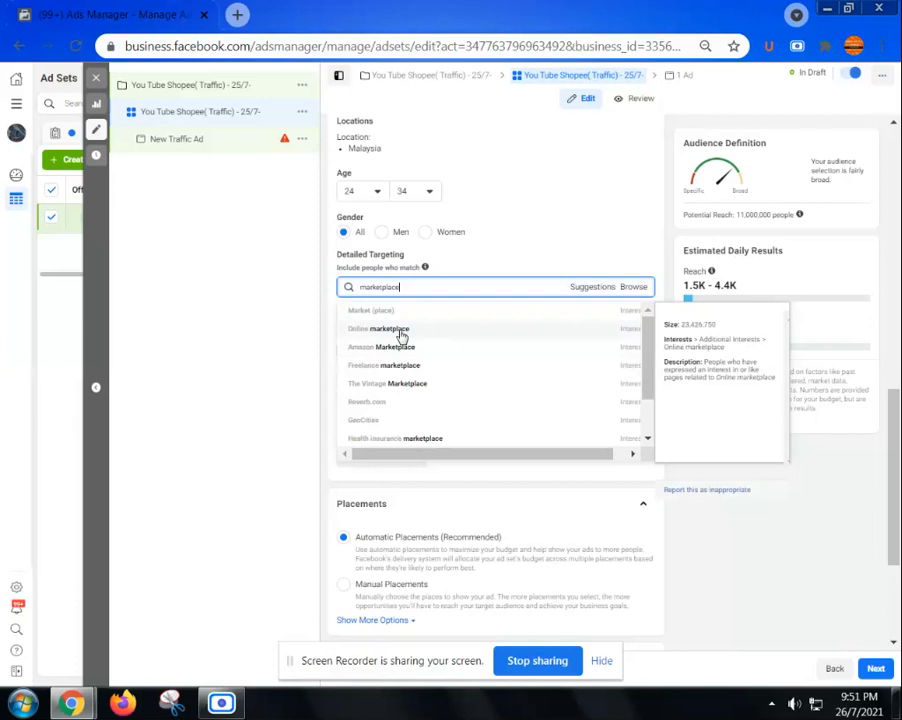
click(402, 336)
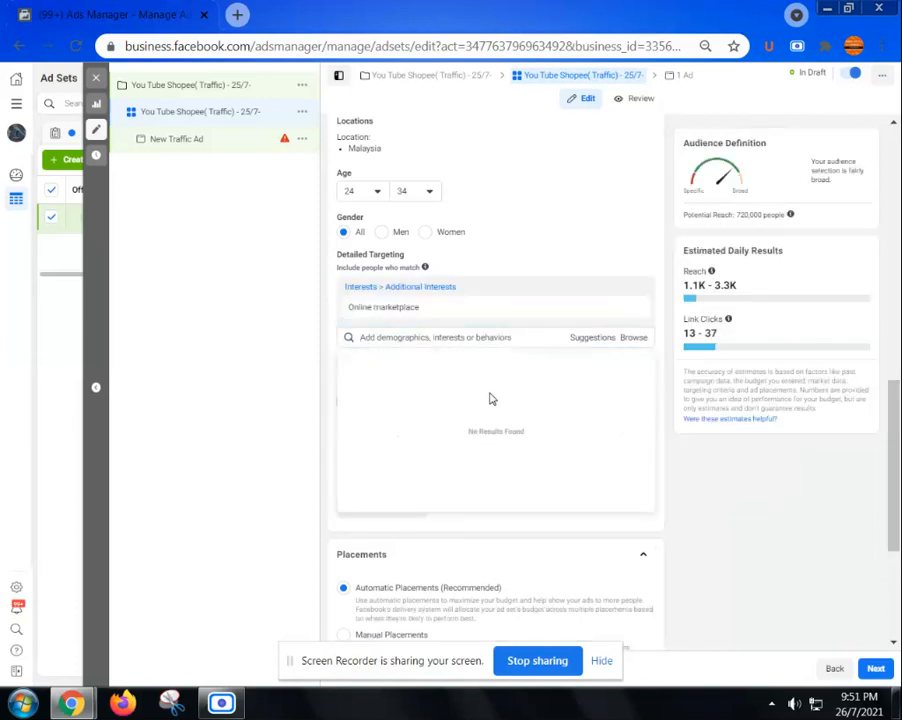
Step: Search detailed targeting for "dropshi" and add the interest Drop shipping to the audience
mouse_move(606, 317)
click(398, 339)
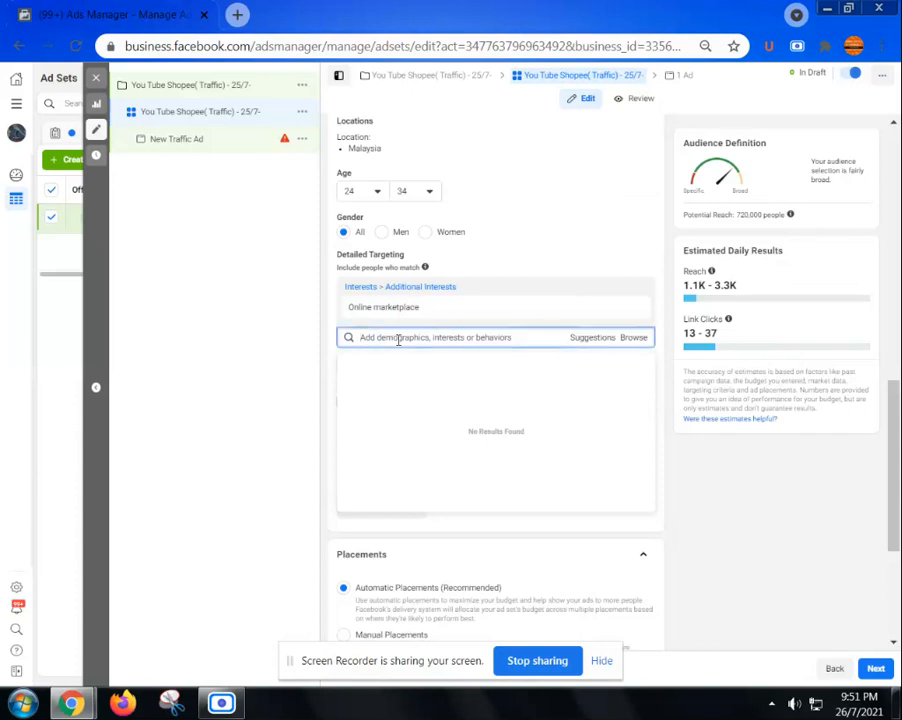
text(e)
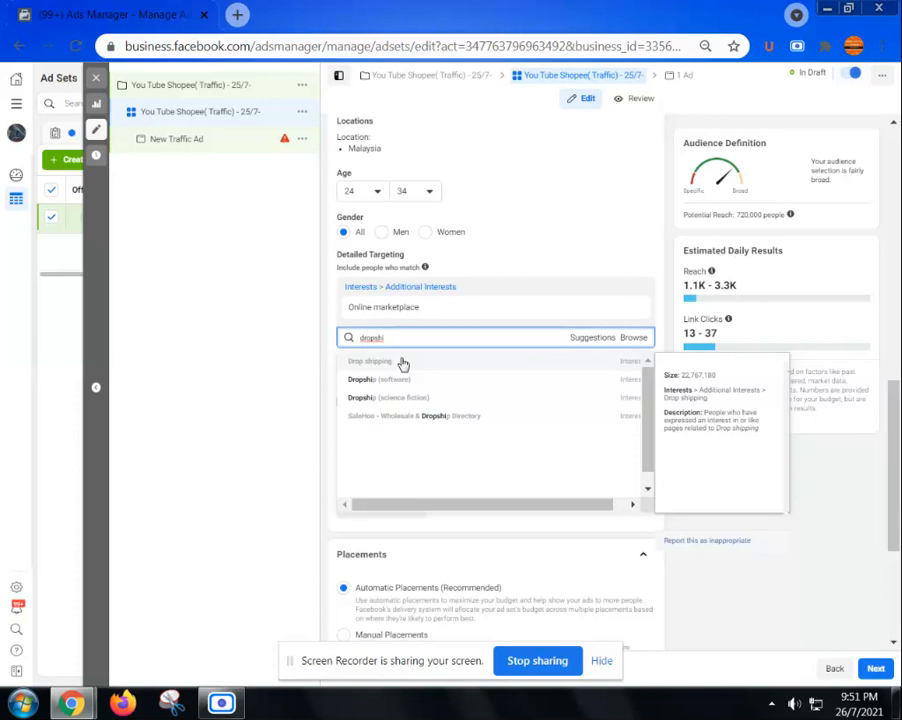
click(403, 362)
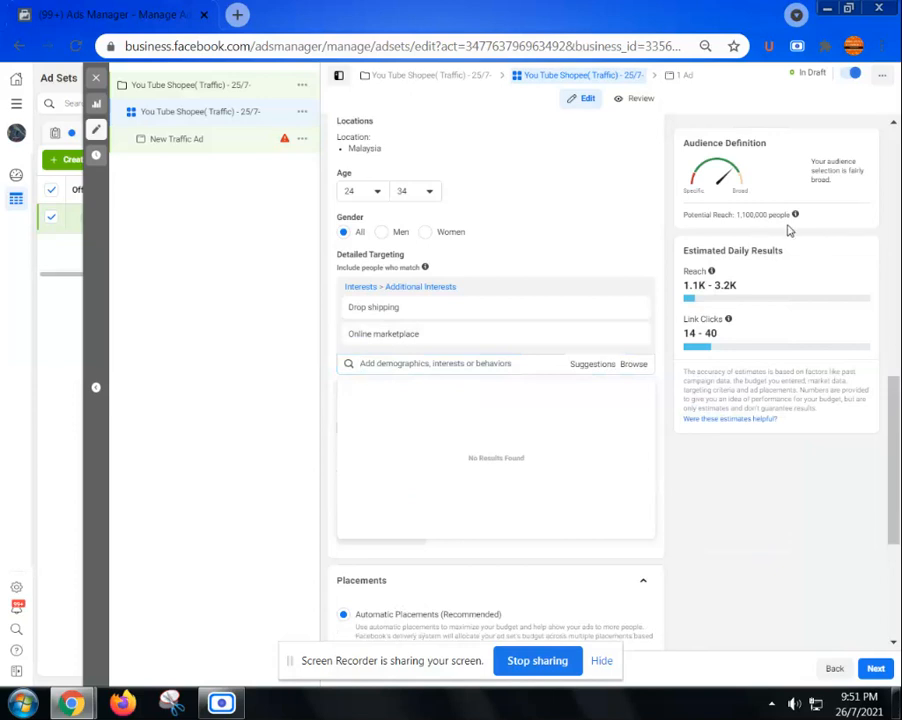
click(261, 382)
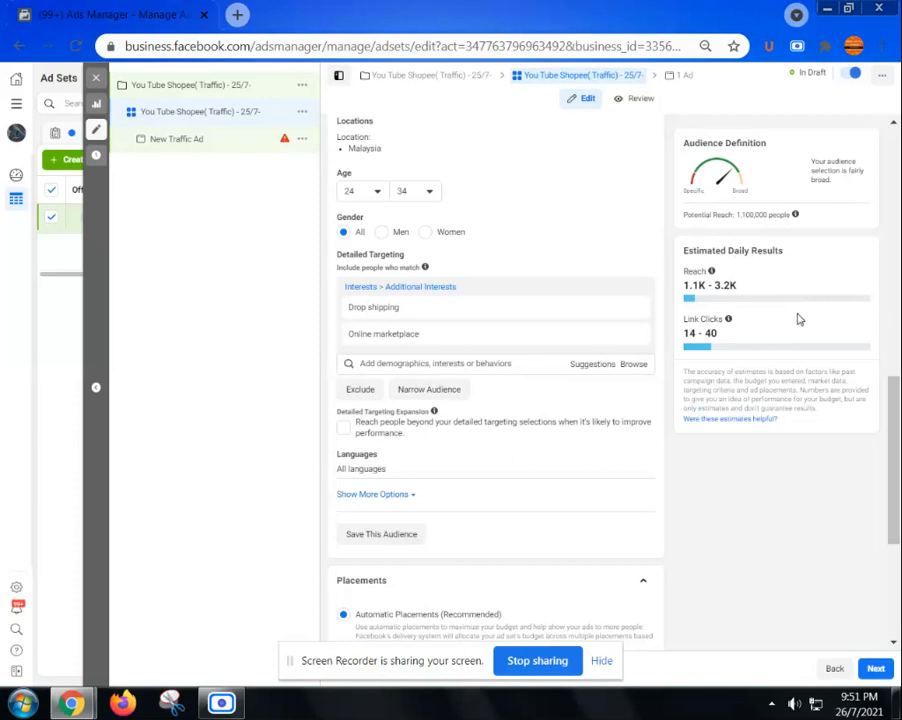
Step: Search detailed targeting for "engaged" and add the purchase behavior Engaged Shoppers to the audience
click(447, 363)
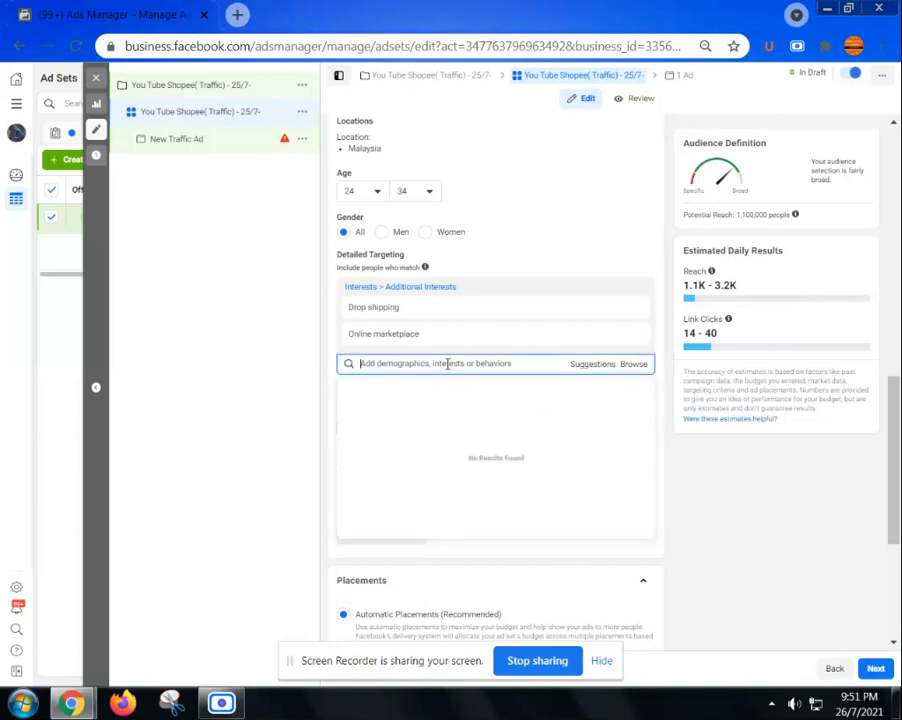
text(engag)
key(BackSpace)
key(BackSpace)
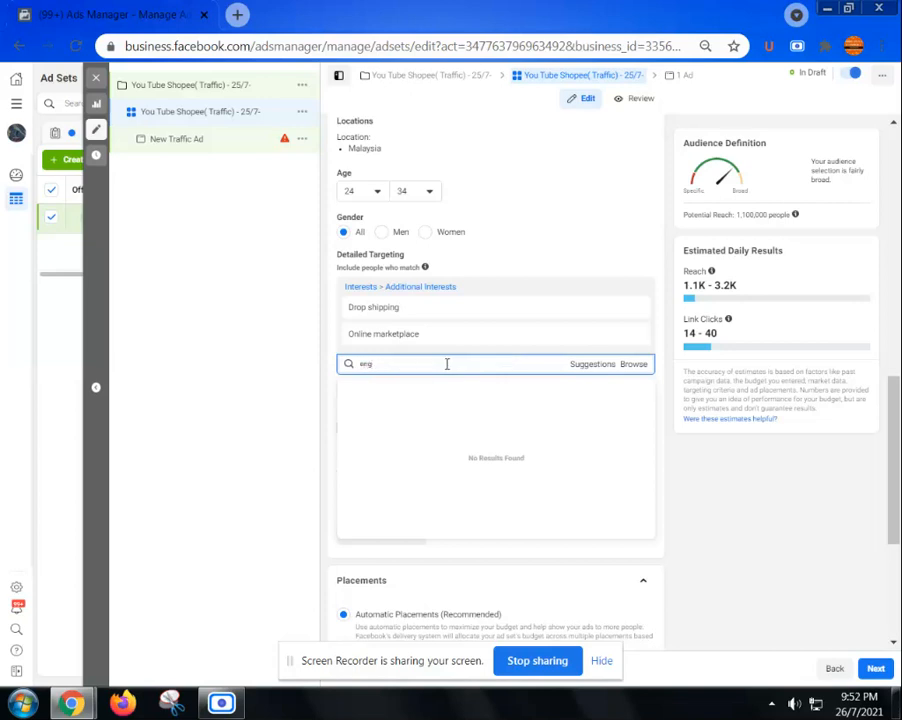
text(aged)
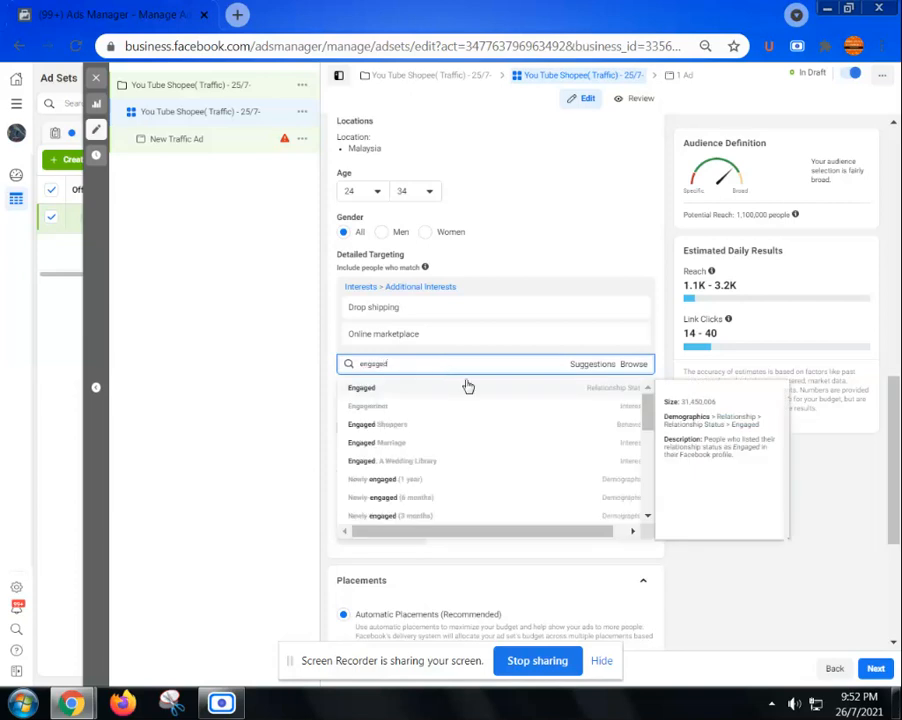
click(413, 425)
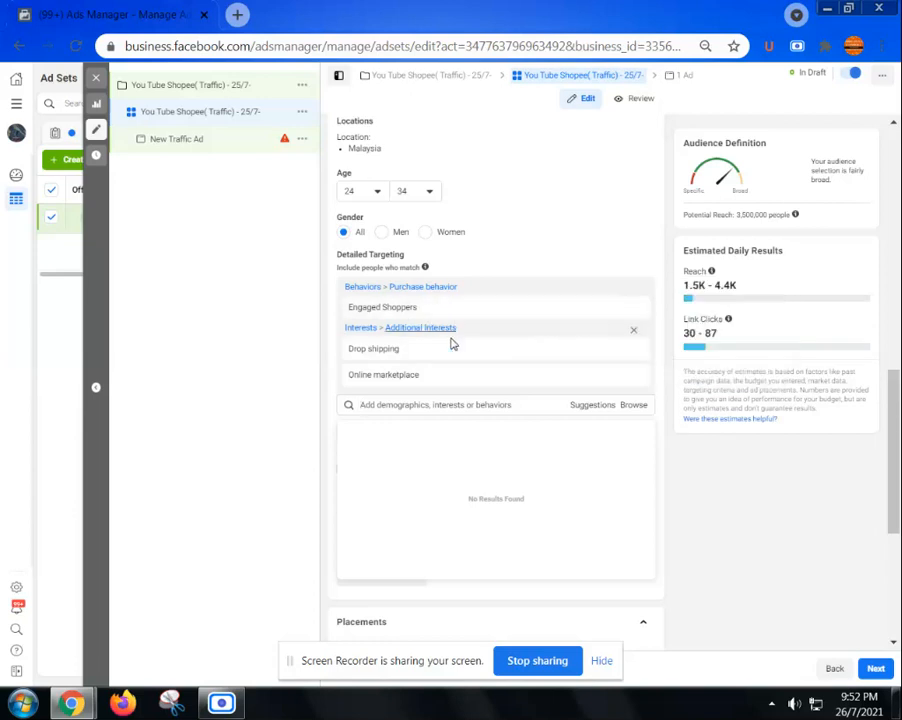
Step: Remove the Engaged Shoppers behavior from the audience's detailed targeting
scroll(459, 300, up, 3)
scroll(461, 290, up, 2)
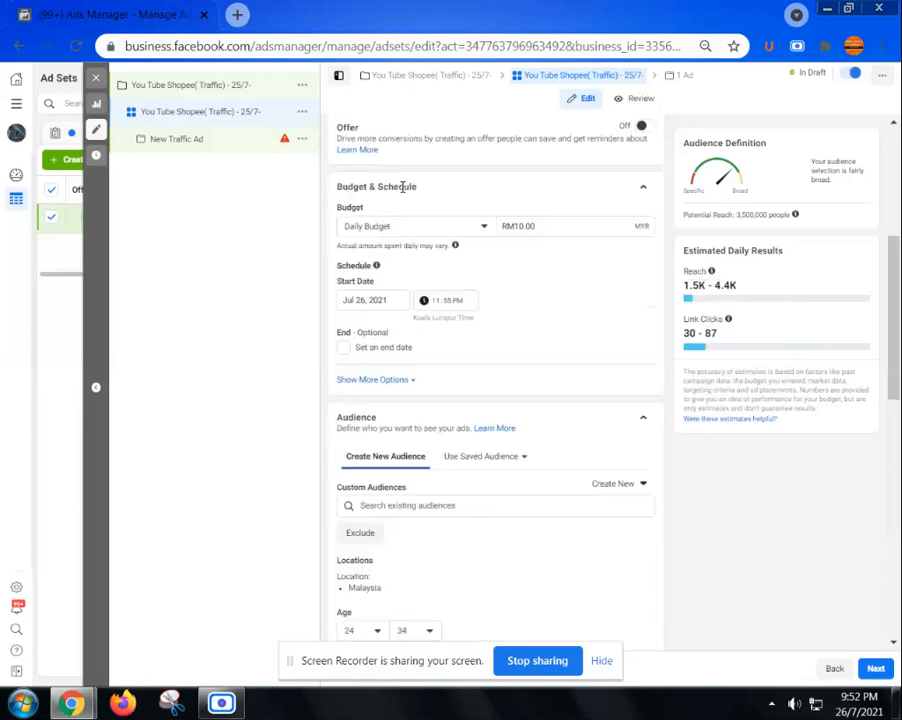
scroll(403, 181, down, 5)
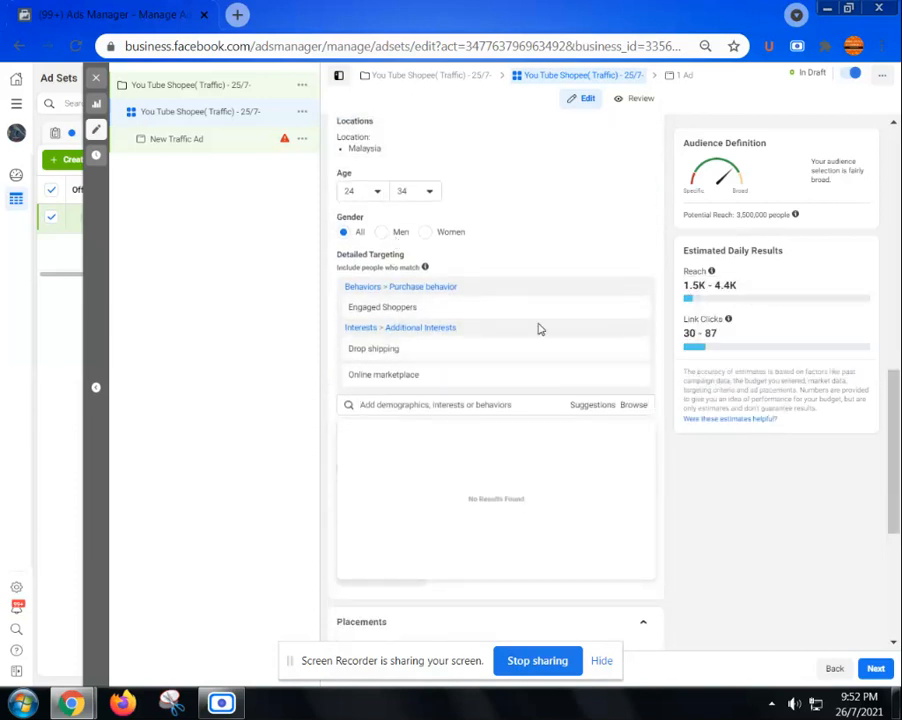
mouse_move(463, 309)
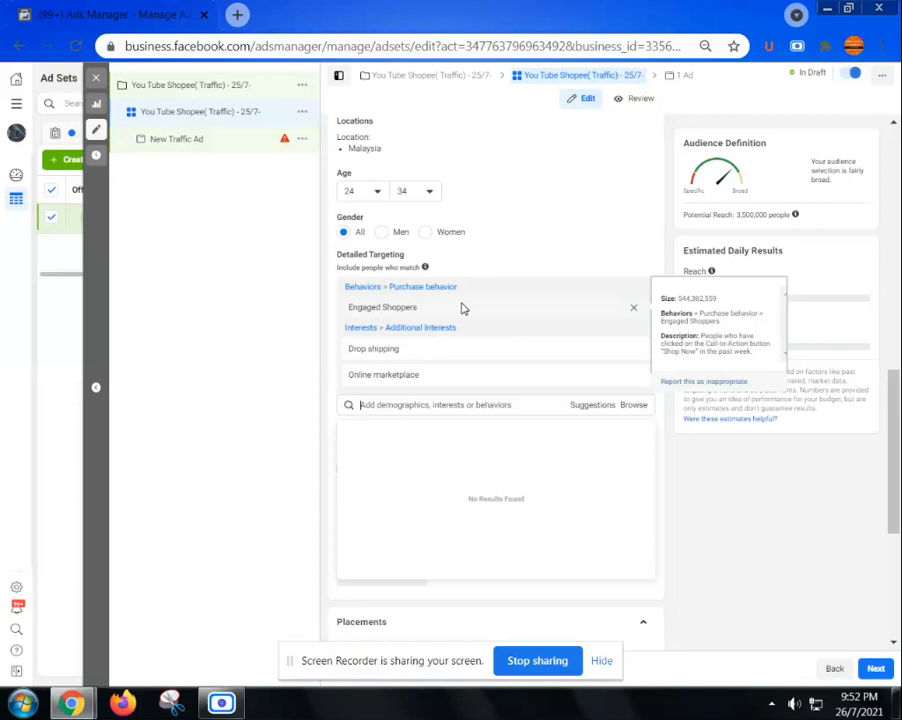
click(634, 311)
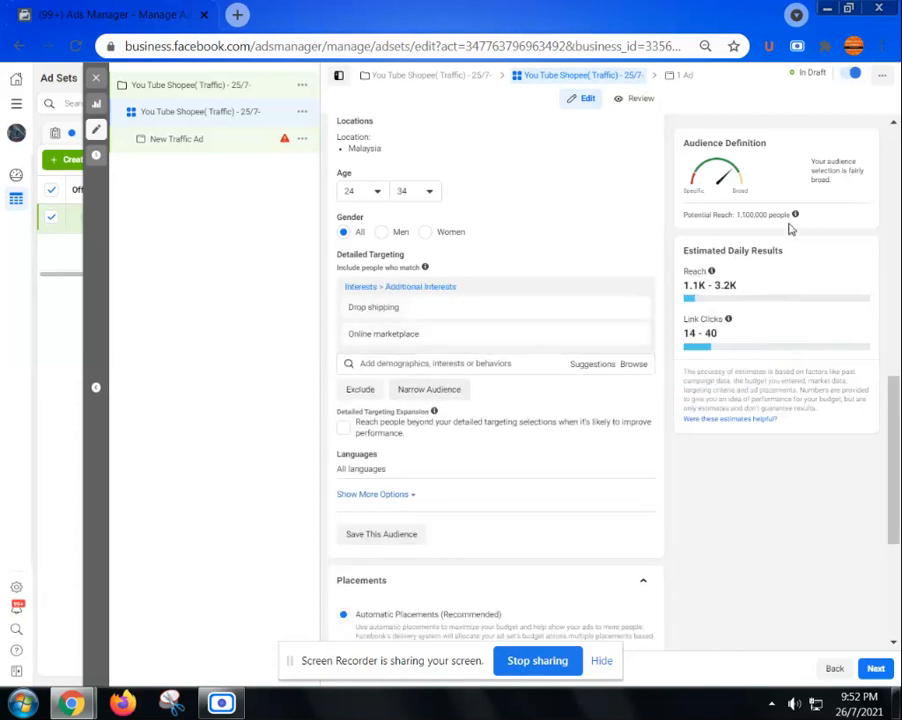
Step: Limit the audience's languages to Malay
scroll(502, 419, down, 1)
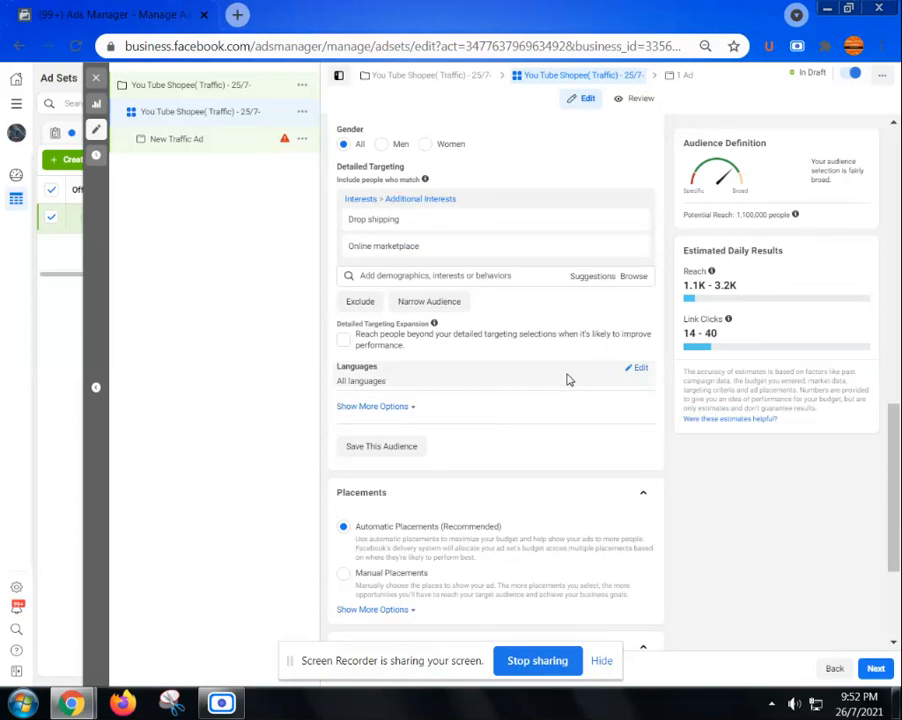
scroll(378, 308, down, 1)
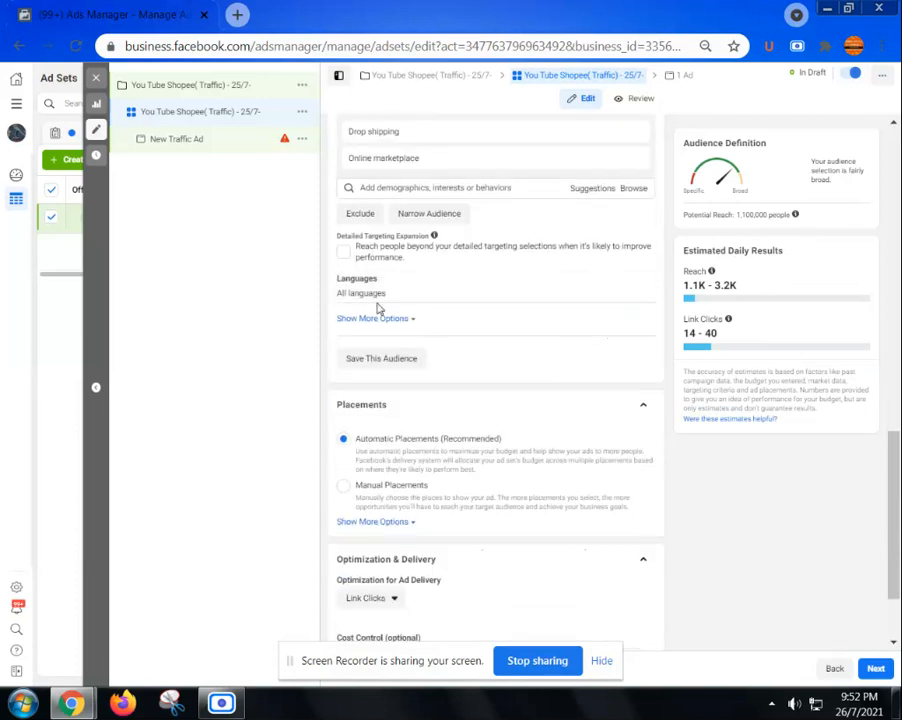
click(640, 281)
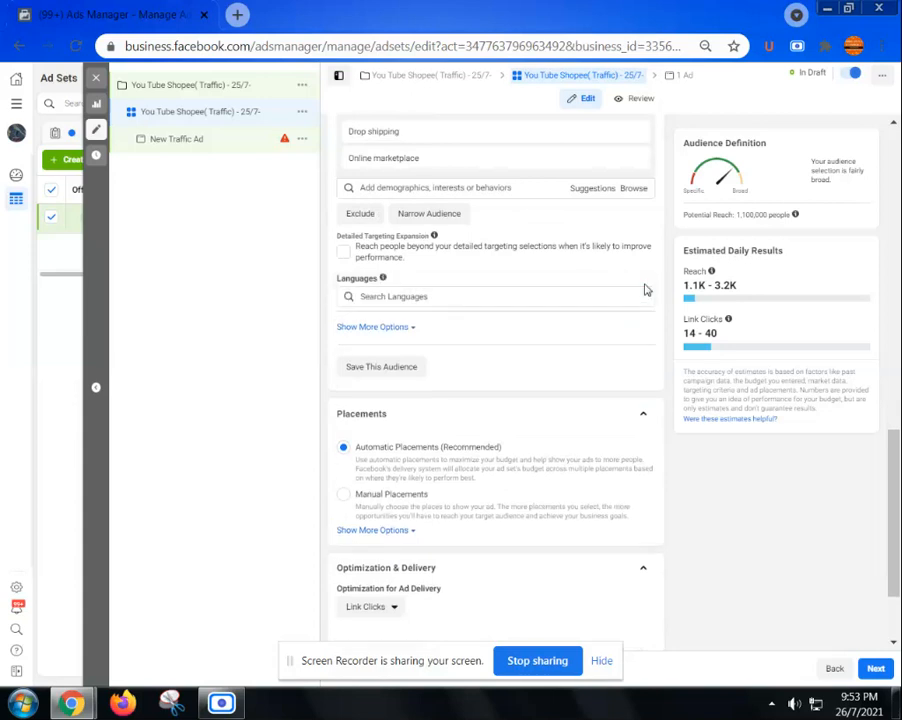
click(428, 296)
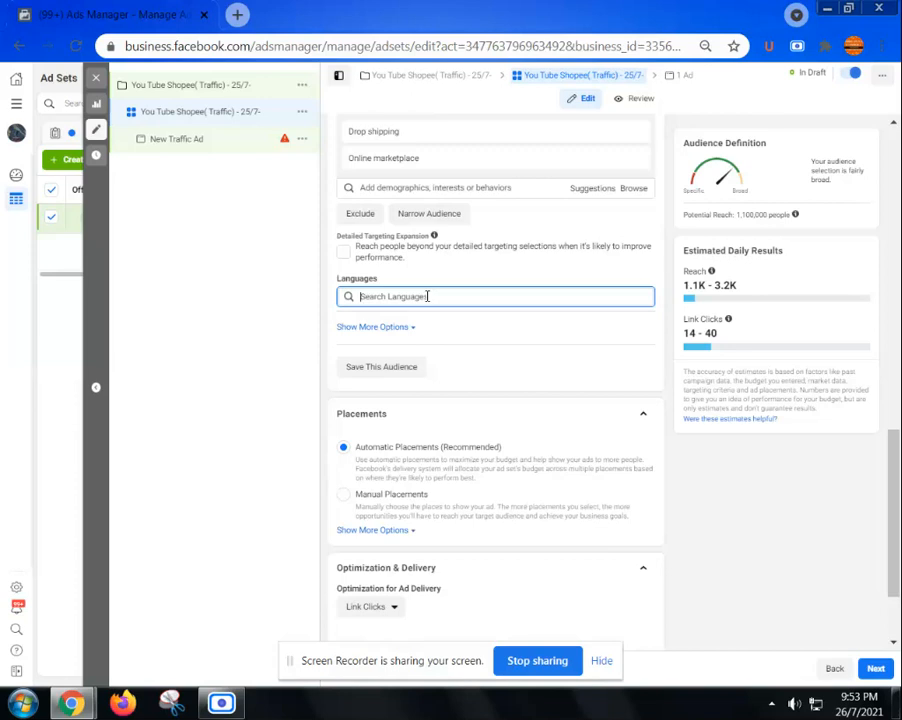
text(ma)
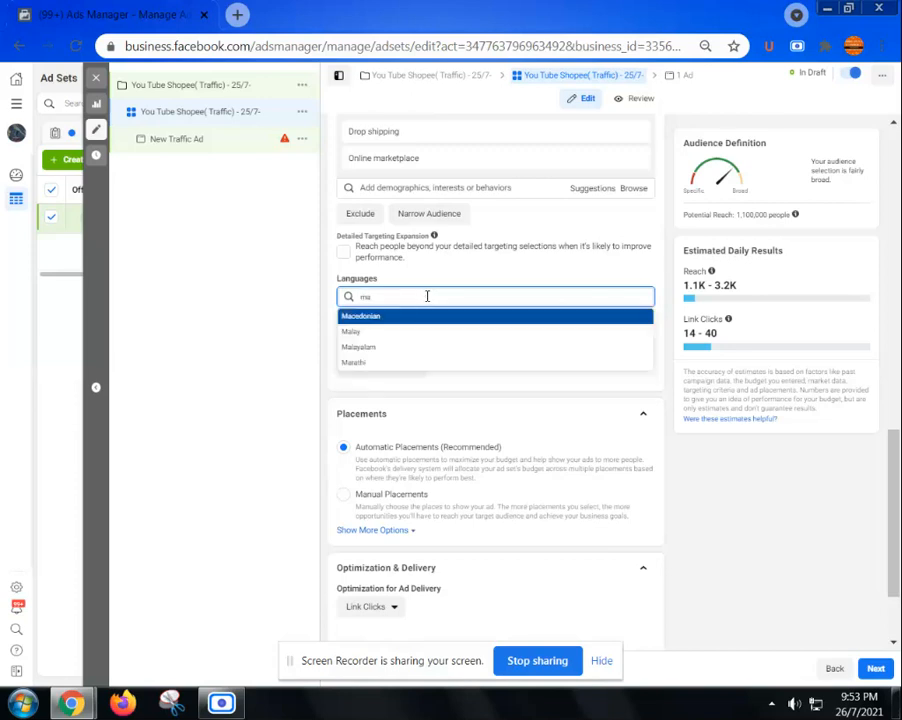
click(352, 332)
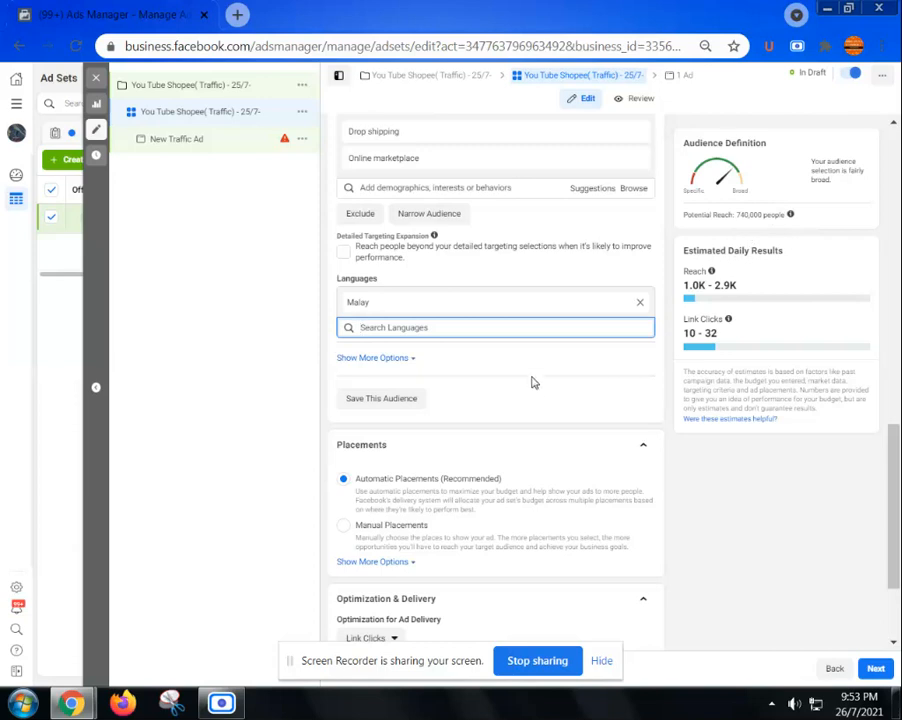
Step: Edit the audience's locations to exclude the city Perlis, Perlis, Malaysia
scroll(536, 395, up, 2)
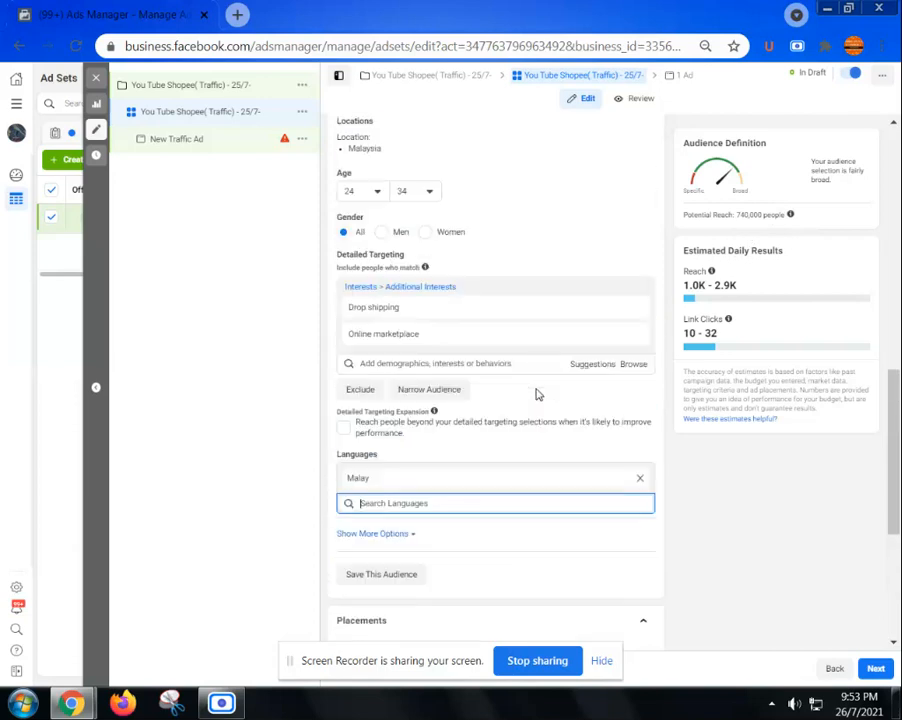
scroll(536, 395, up, 1)
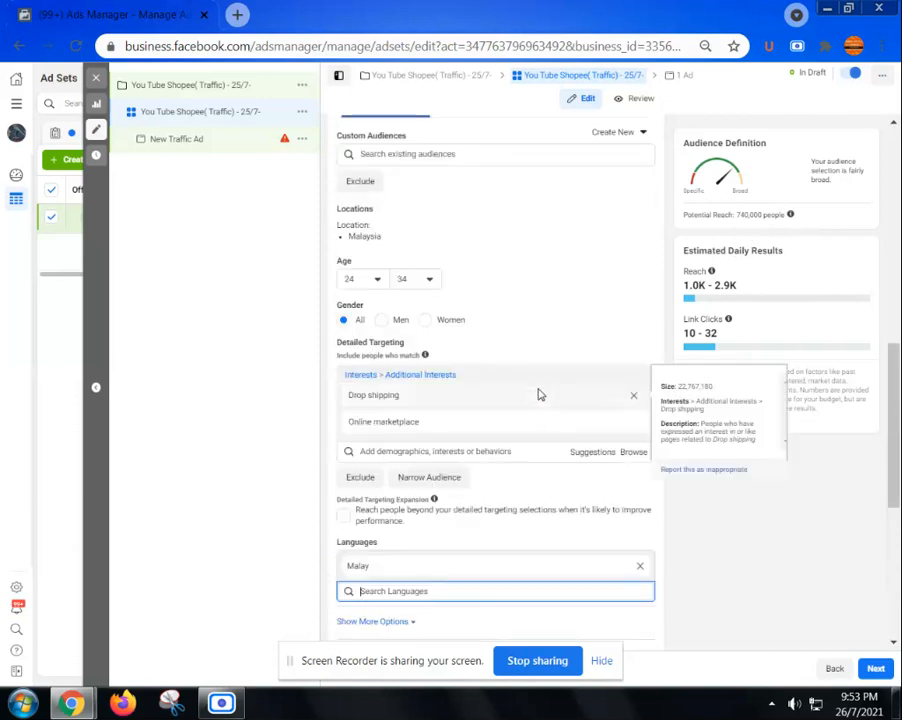
click(638, 218)
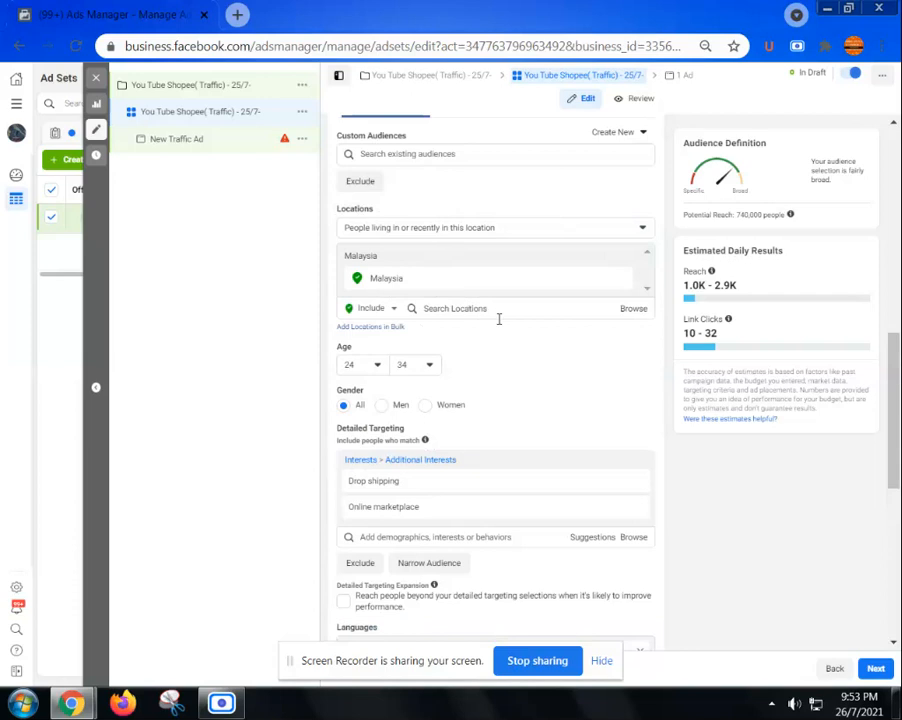
click(393, 312)
click(393, 312)
click(393, 313)
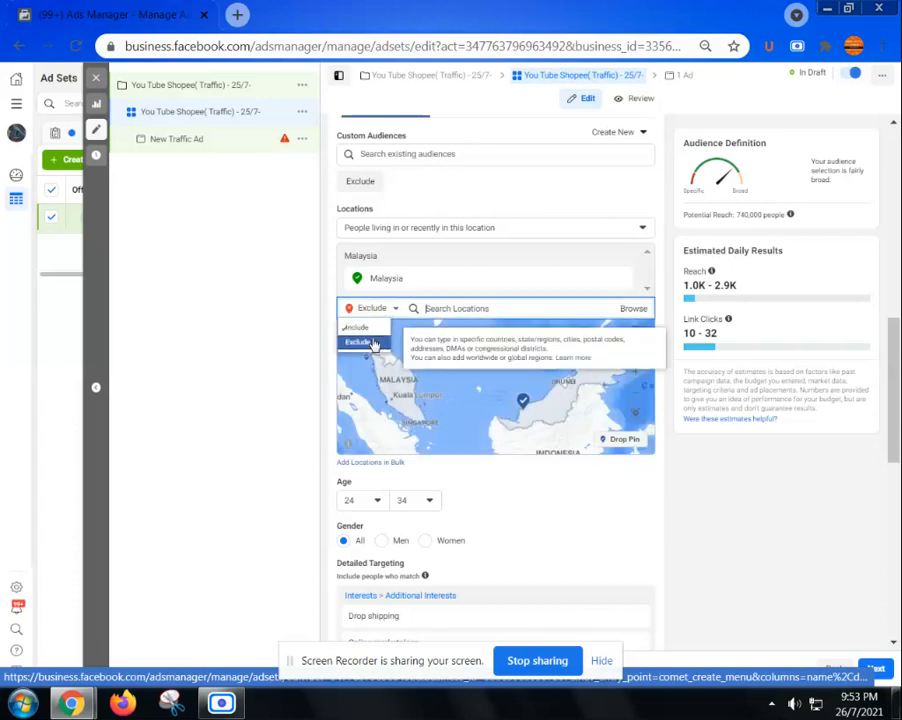
click(374, 343)
click(465, 315)
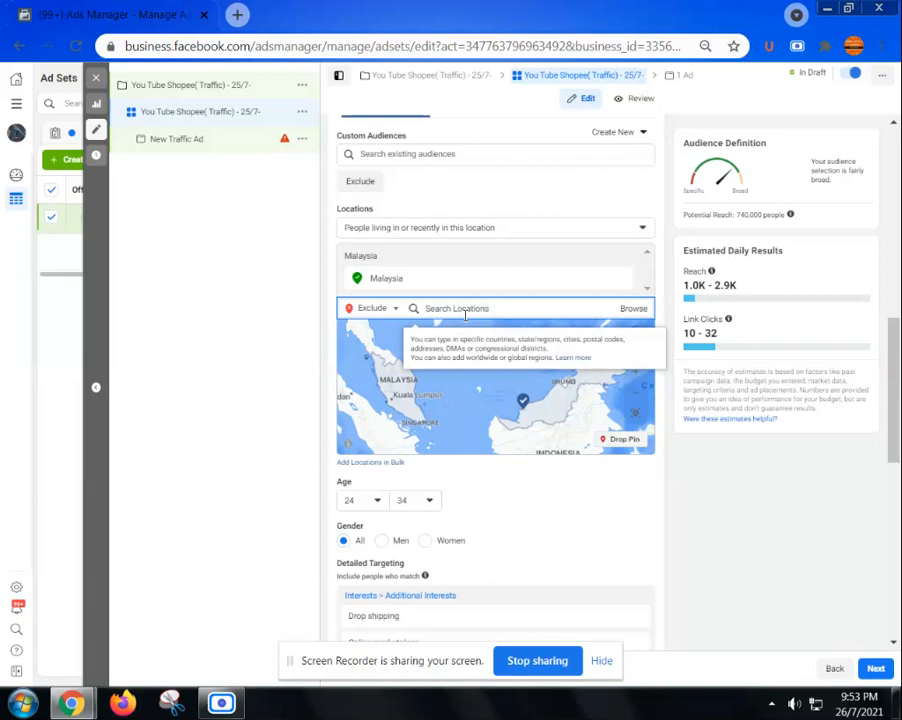
text(perlis)
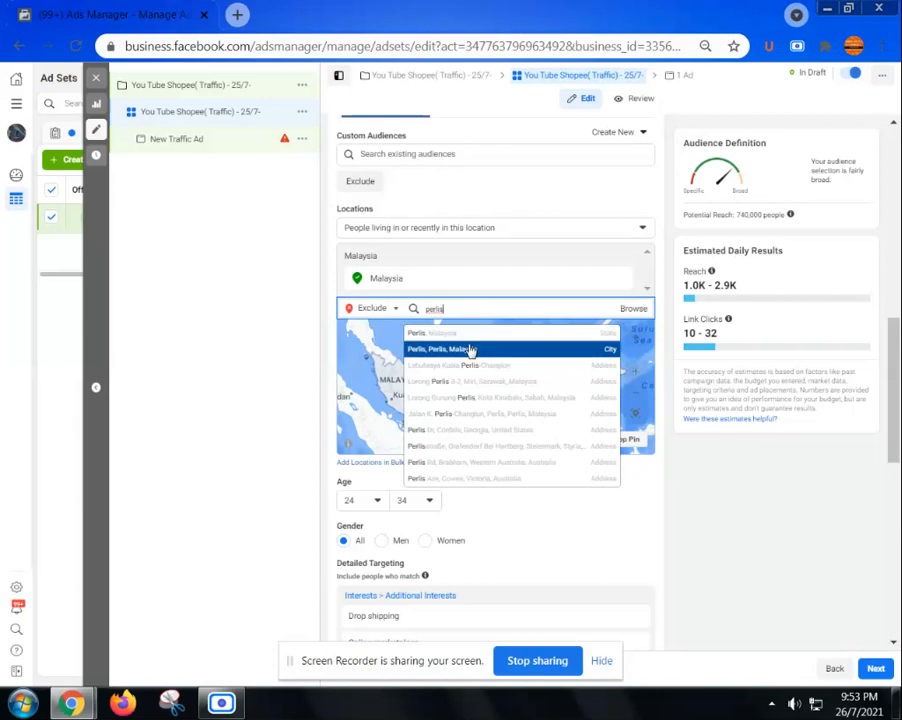
click(487, 348)
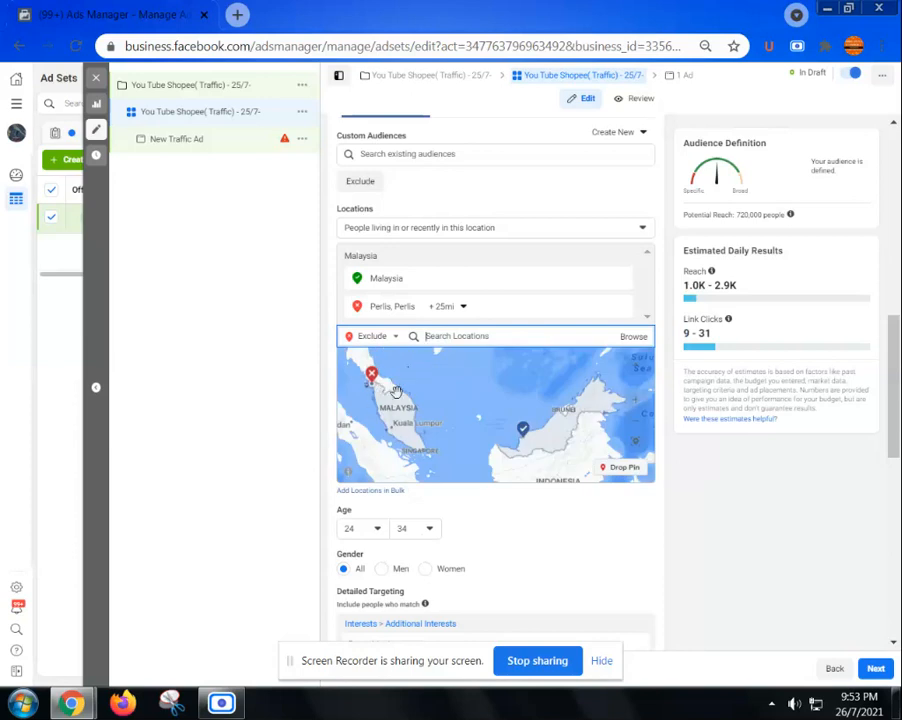
Step: Set the radius around the excluded city Perlis to 42 mi
click(462, 308)
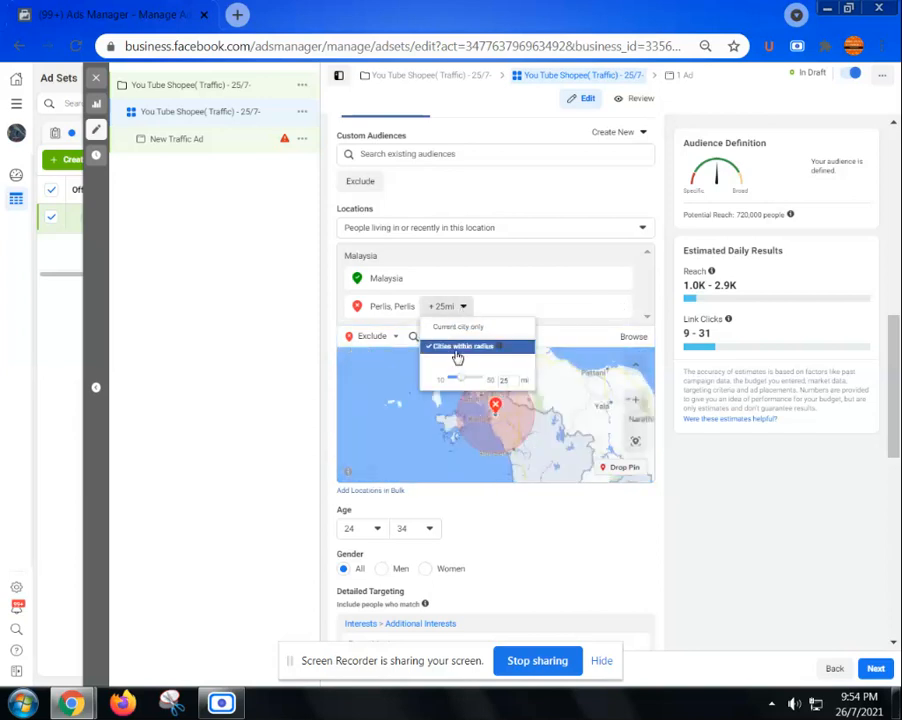
drag(461, 383, 481, 381)
click(477, 395)
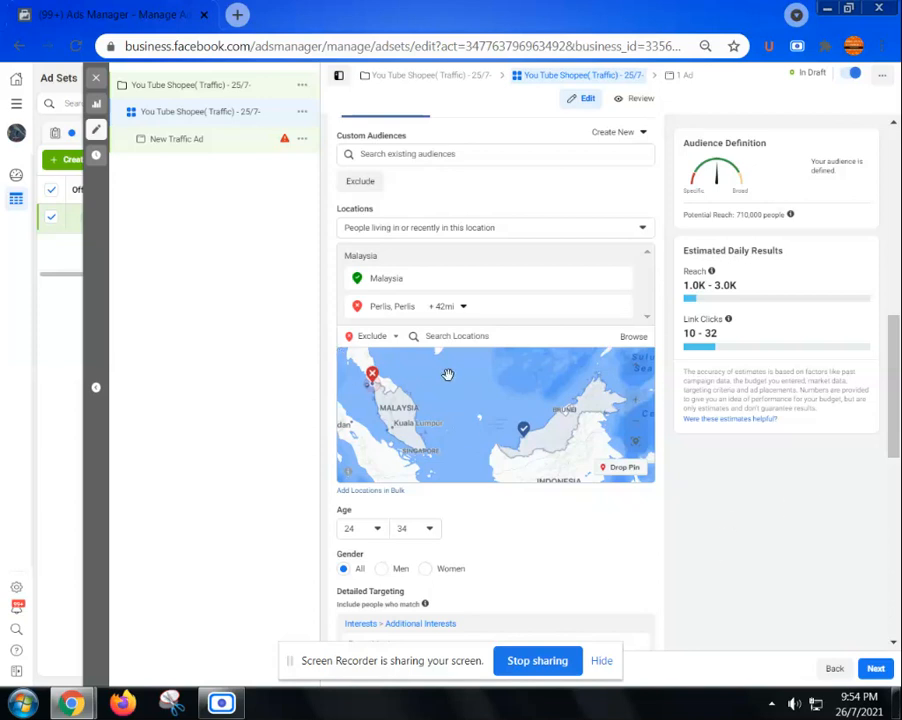
Step: Look over the remaining ad set settings, from the location map through languages and placements to optimization and delivery
scroll(443, 373, down, 3)
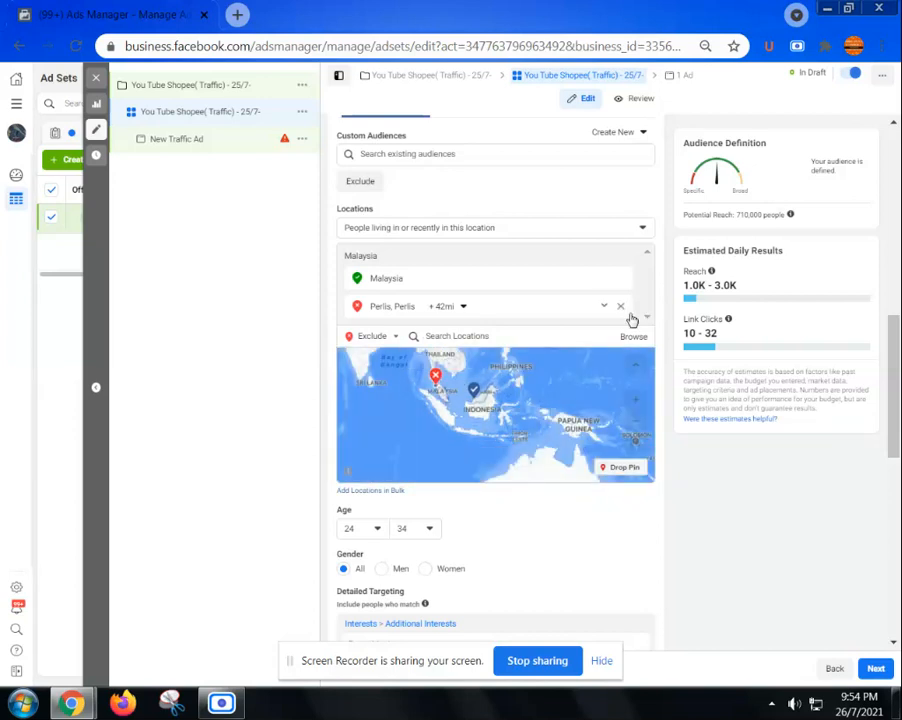
scroll(618, 505, down, 2)
scroll(604, 495, down, 3)
scroll(590, 476, down, 4)
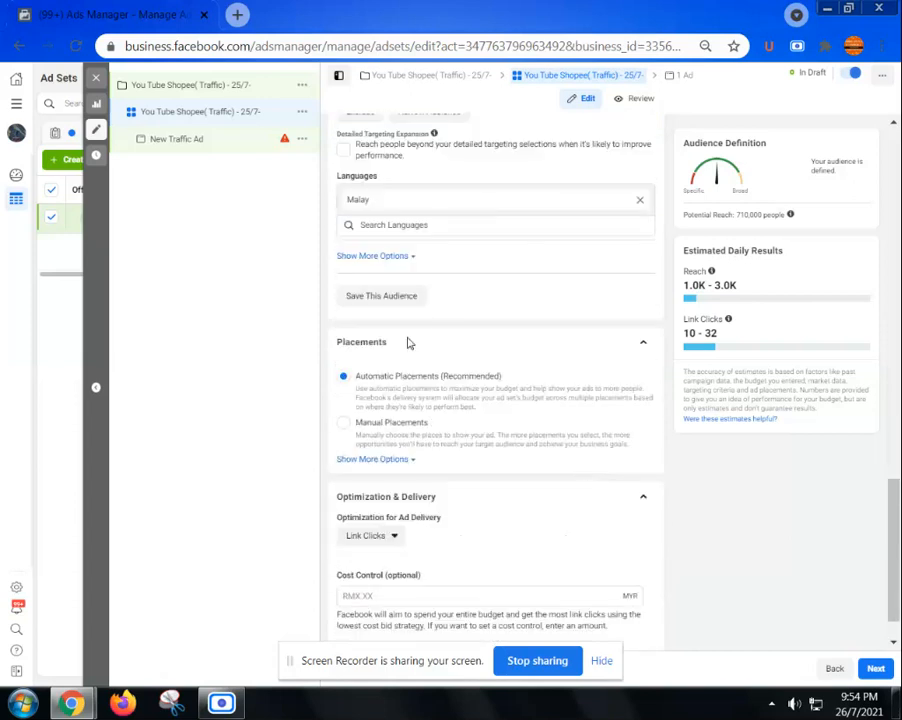
scroll(514, 335, up, 1)
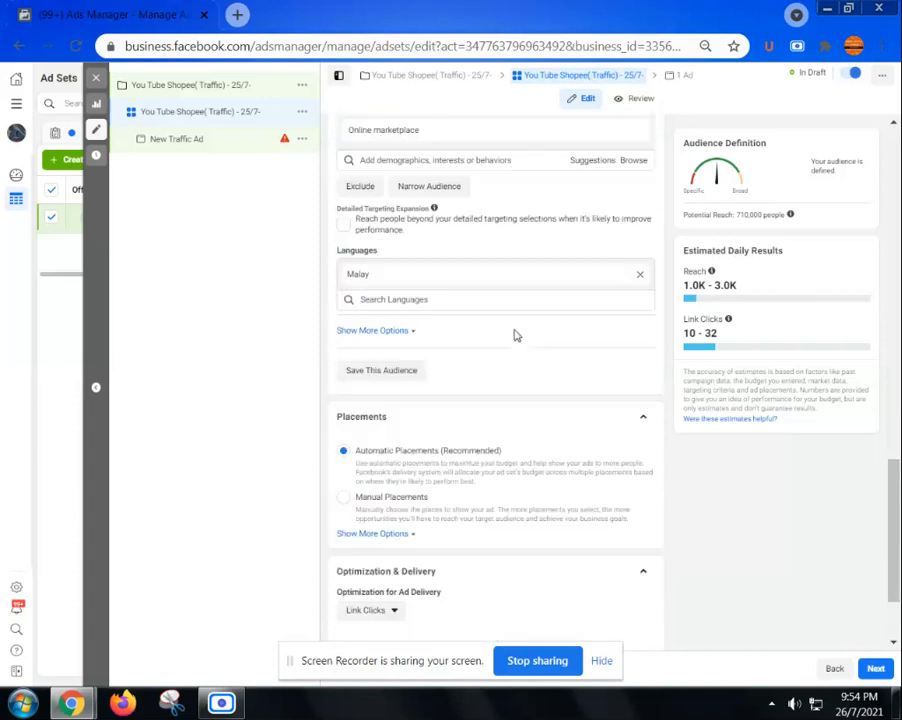
scroll(514, 335, up, 1)
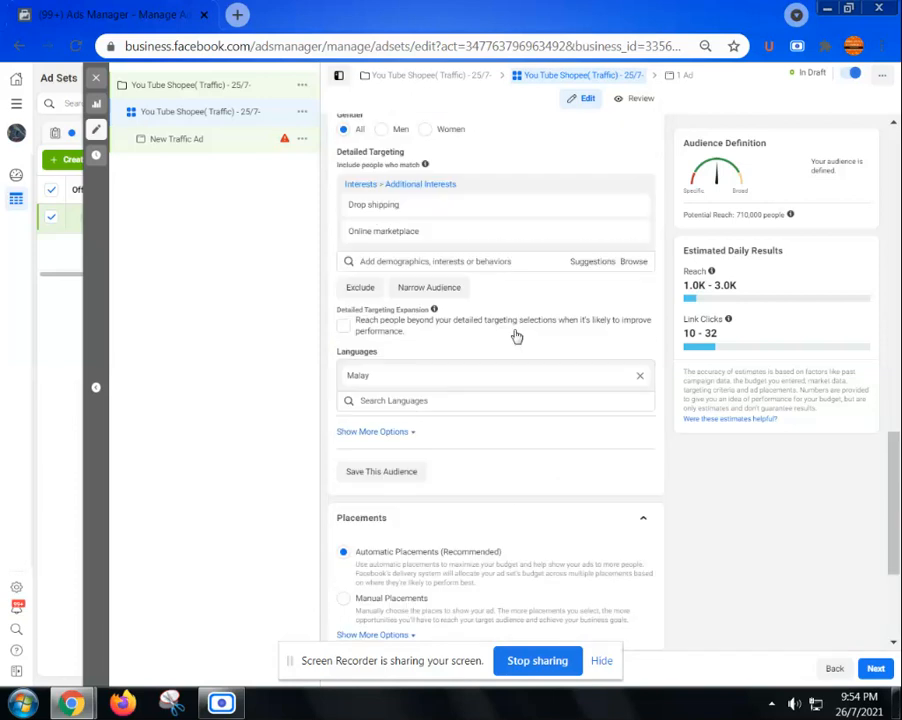
scroll(516, 337, down, 1)
scroll(447, 377, down, 2)
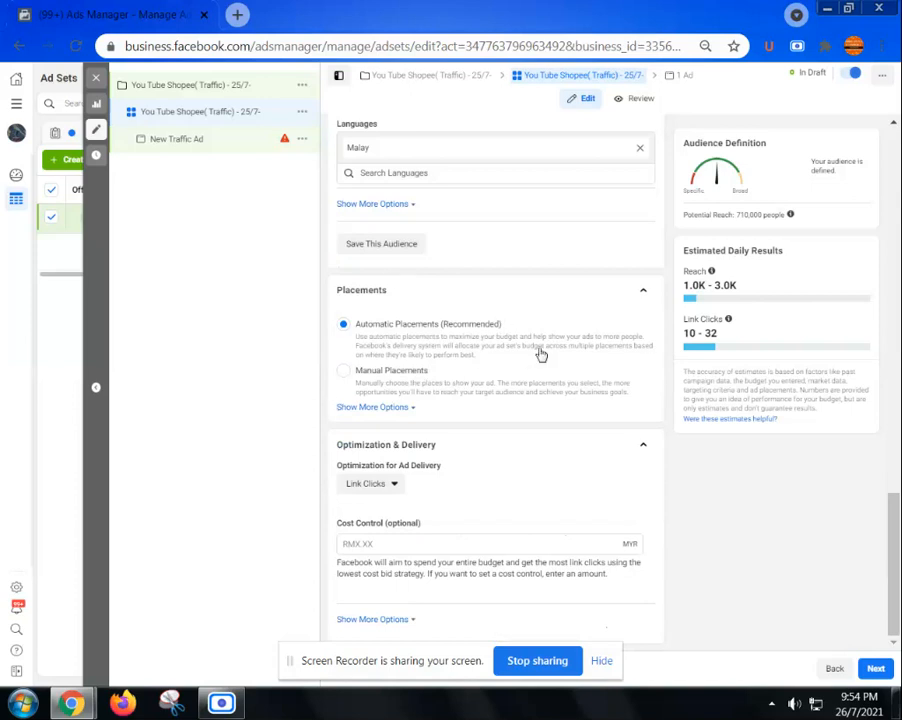
Step: Set the audience's location targeting to People living in this location
scroll(522, 337, up, 5)
scroll(539, 229, up, 2)
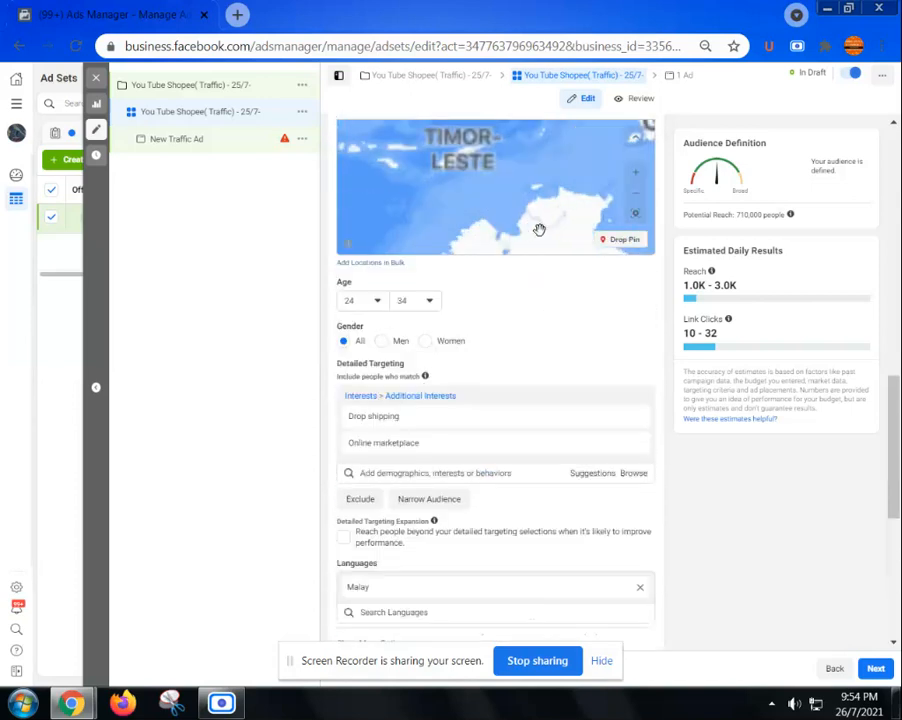
scroll(560, 350, up, 4)
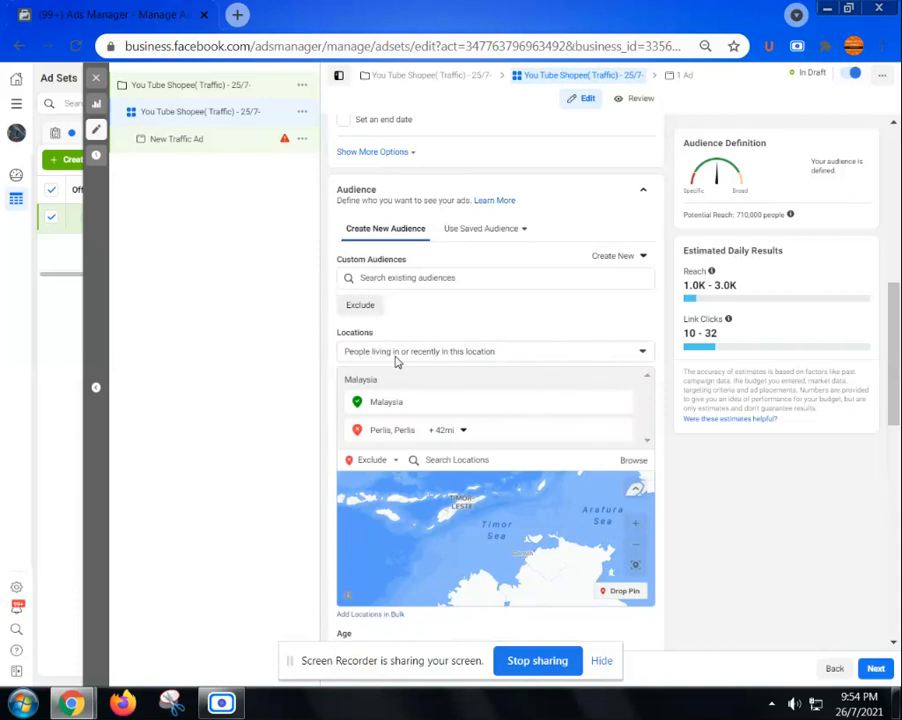
click(643, 352)
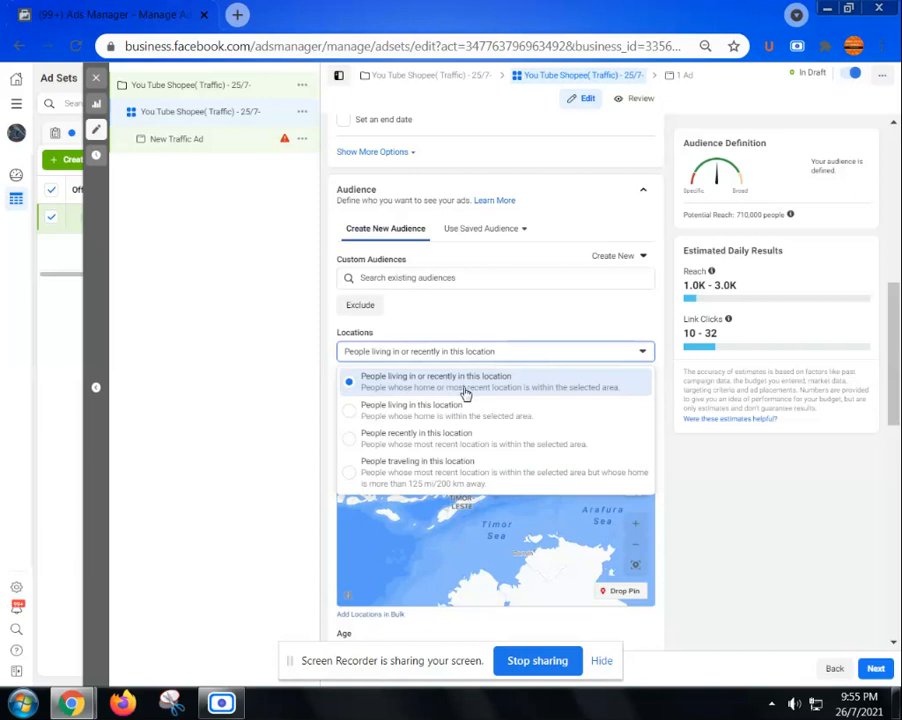
click(352, 416)
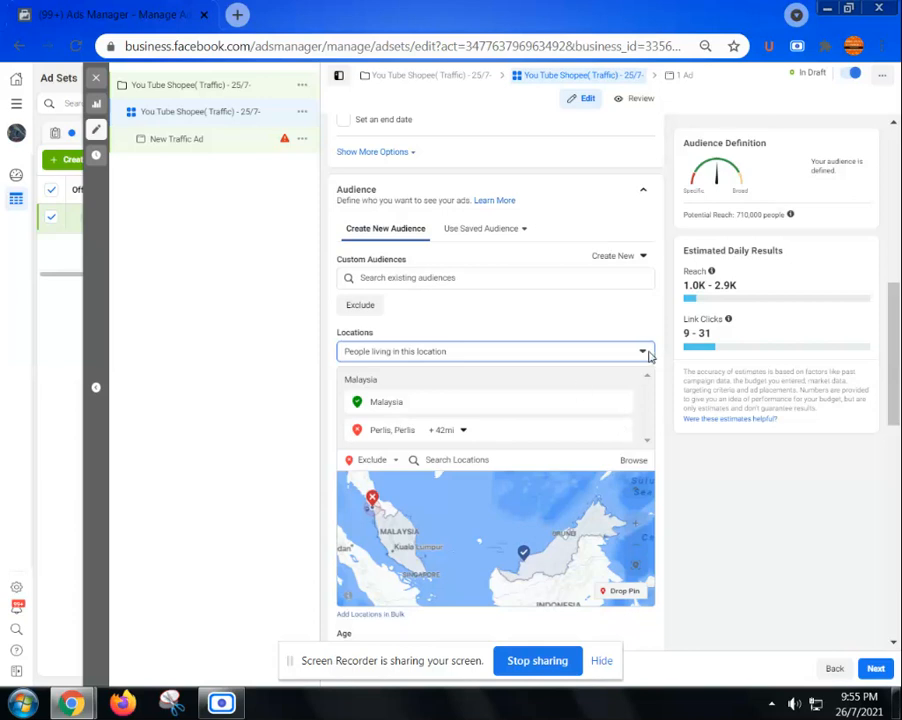
click(643, 353)
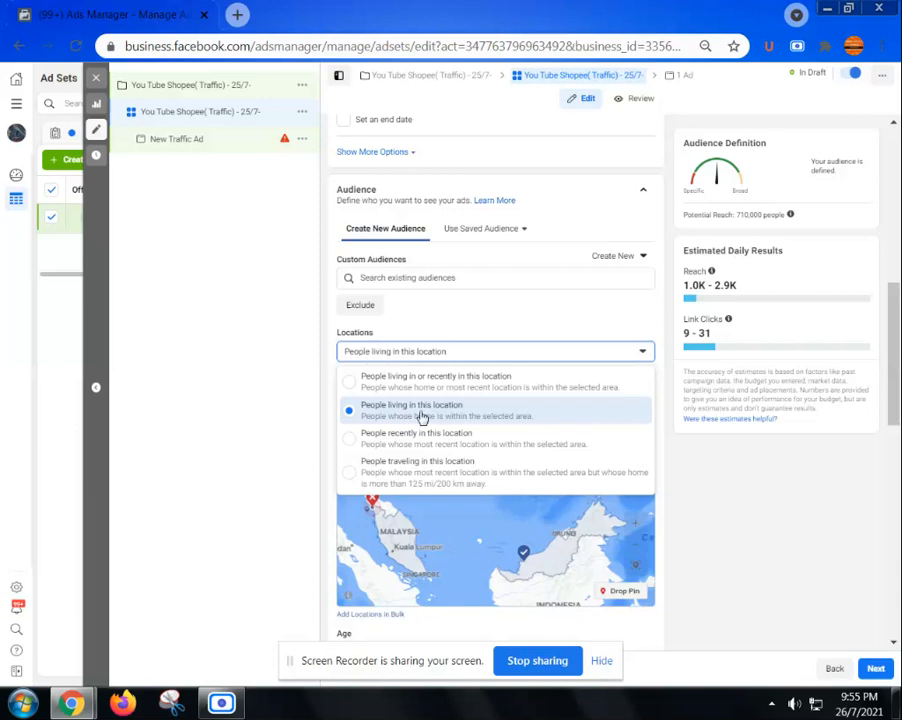
click(422, 417)
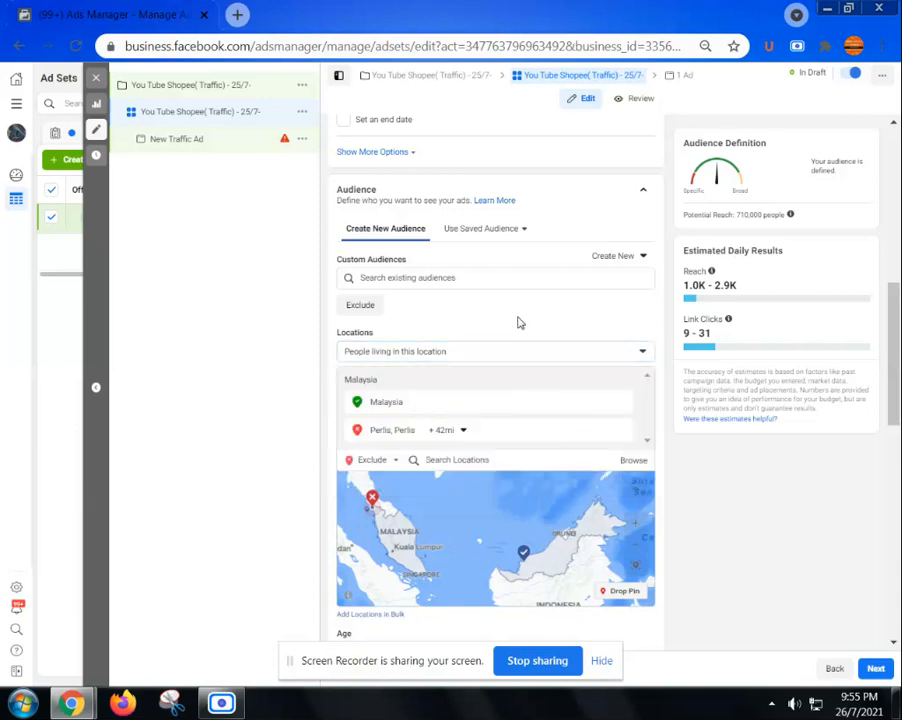
Step: Choose Link Clicks as the ad set's optimization for ad delivery
scroll(518, 323, down, 5)
scroll(620, 485, up, 2)
scroll(557, 428, up, 1)
scroll(557, 428, down, 1)
scroll(690, 481, down, 1)
scroll(695, 484, down, 2)
mouse_move(367, 344)
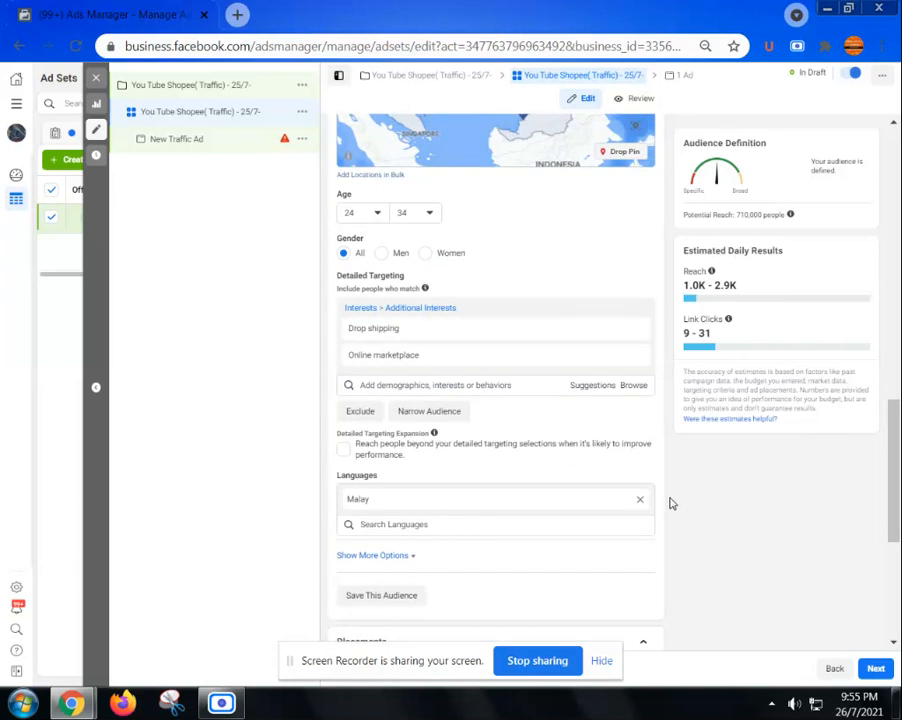
scroll(542, 482, down, 2)
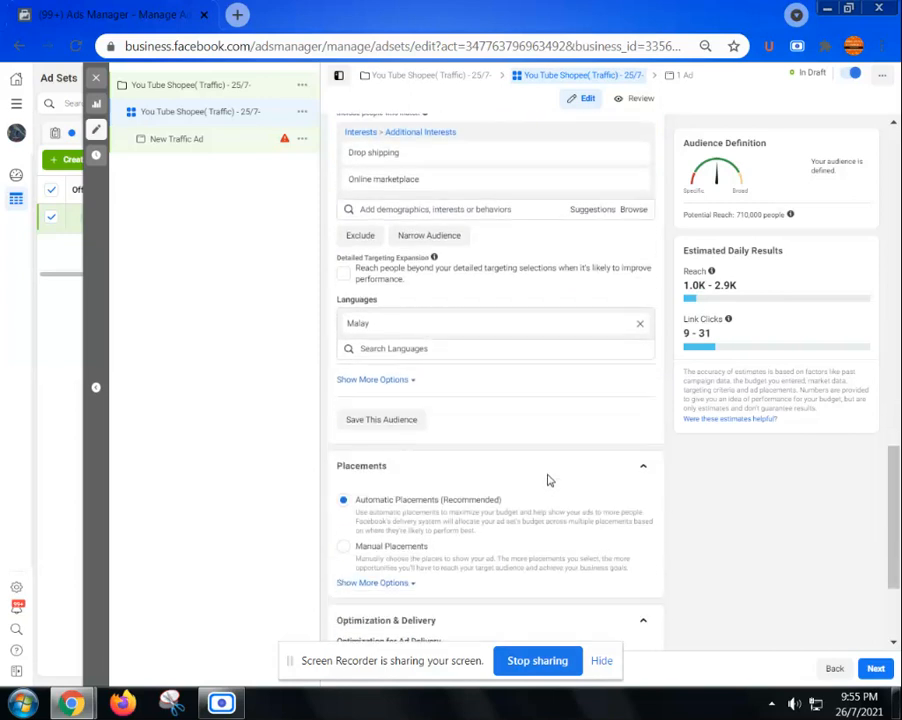
scroll(548, 481, down, 2)
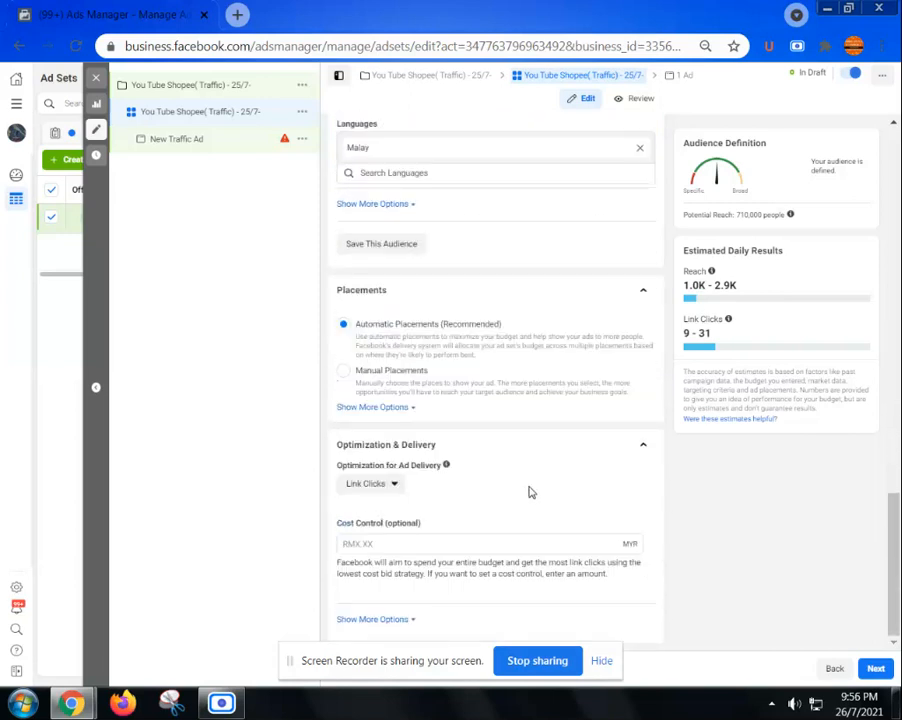
click(395, 487)
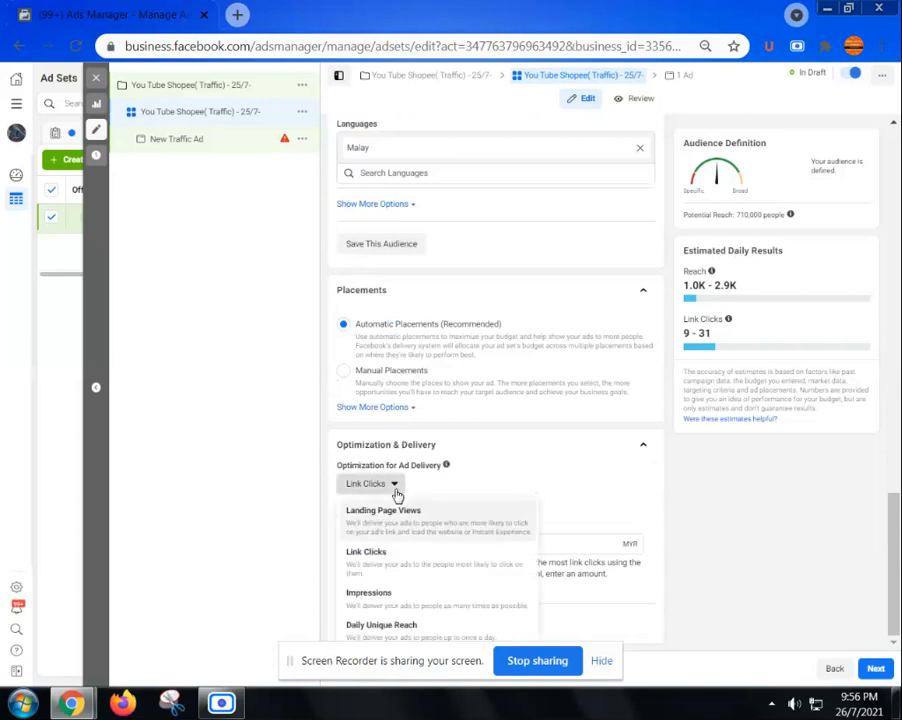
click(402, 566)
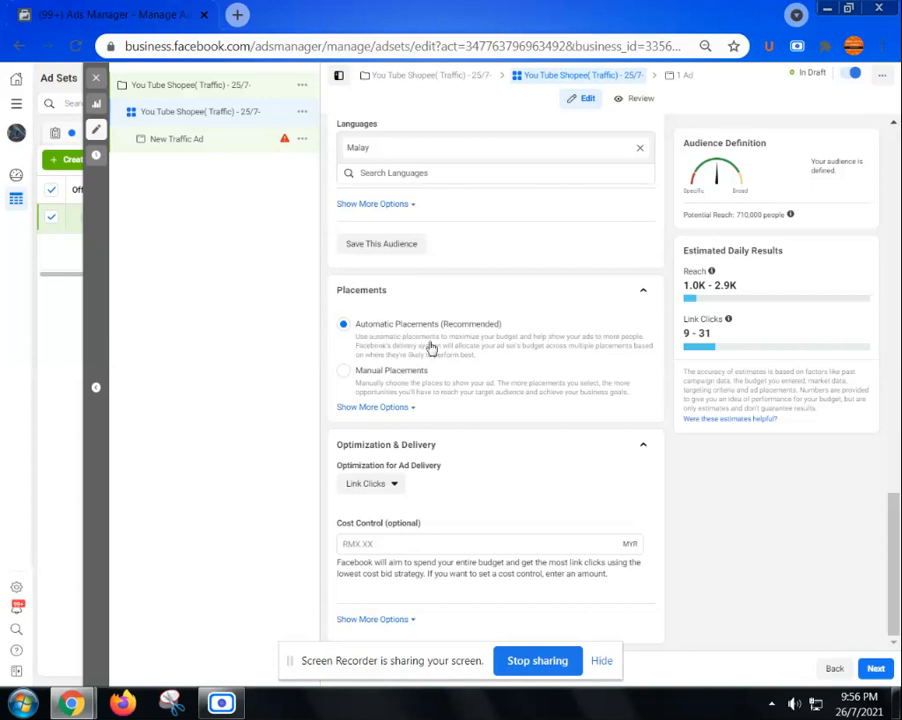
Step: Switch the ad set to manual placements and limit the devices to Mobile by excluding Desktop
click(344, 371)
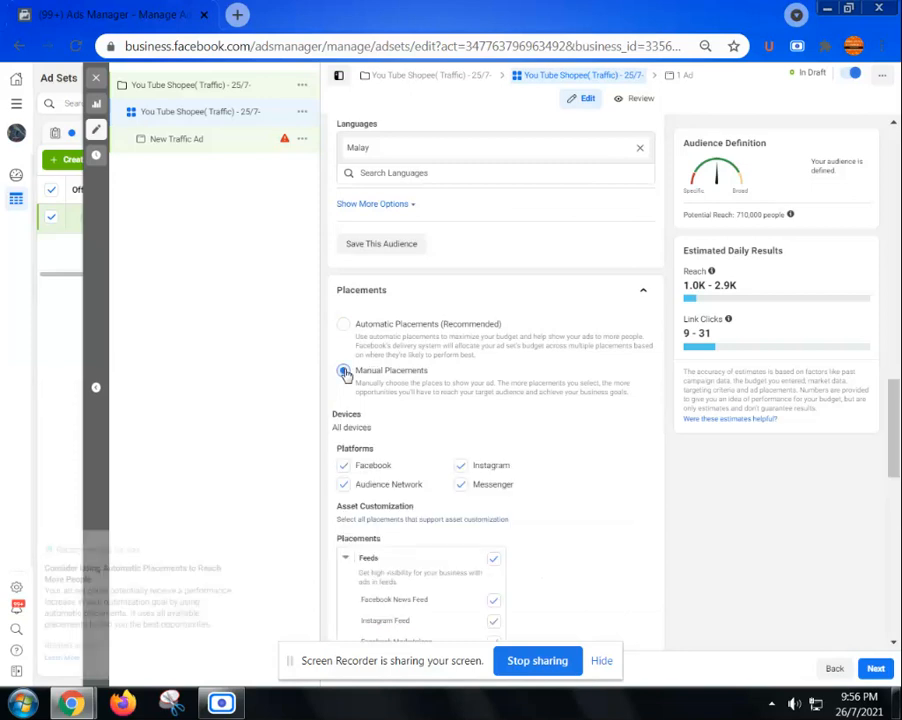
scroll(557, 418, down, 1)
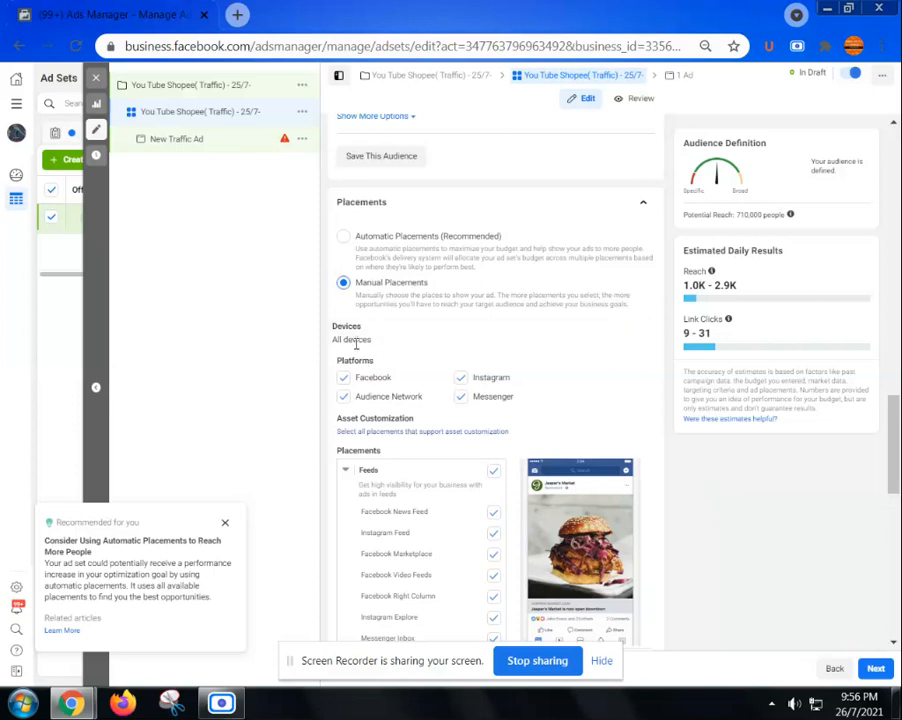
click(638, 327)
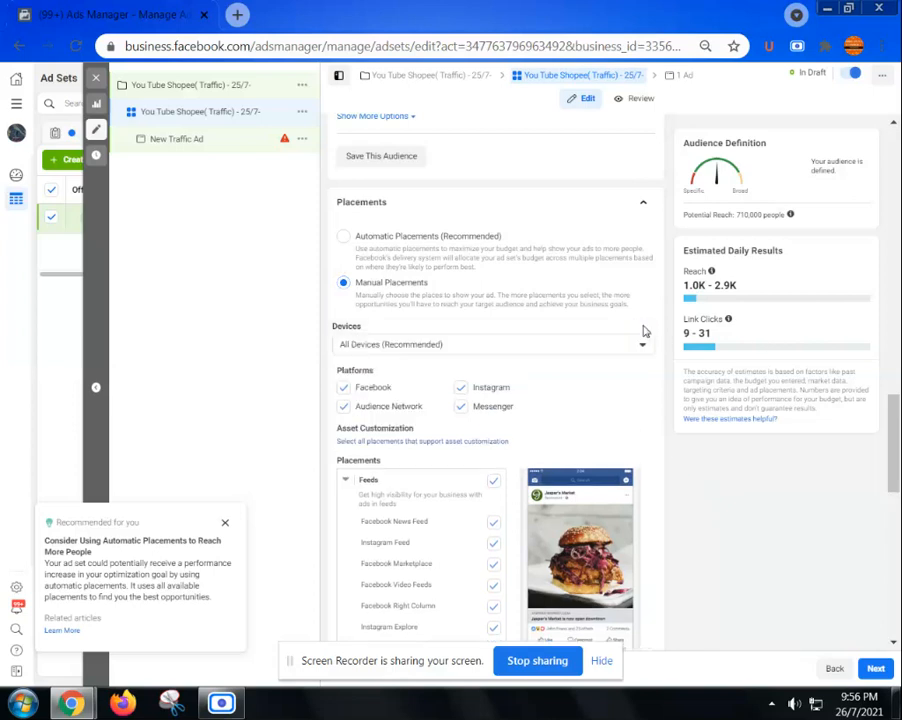
click(640, 345)
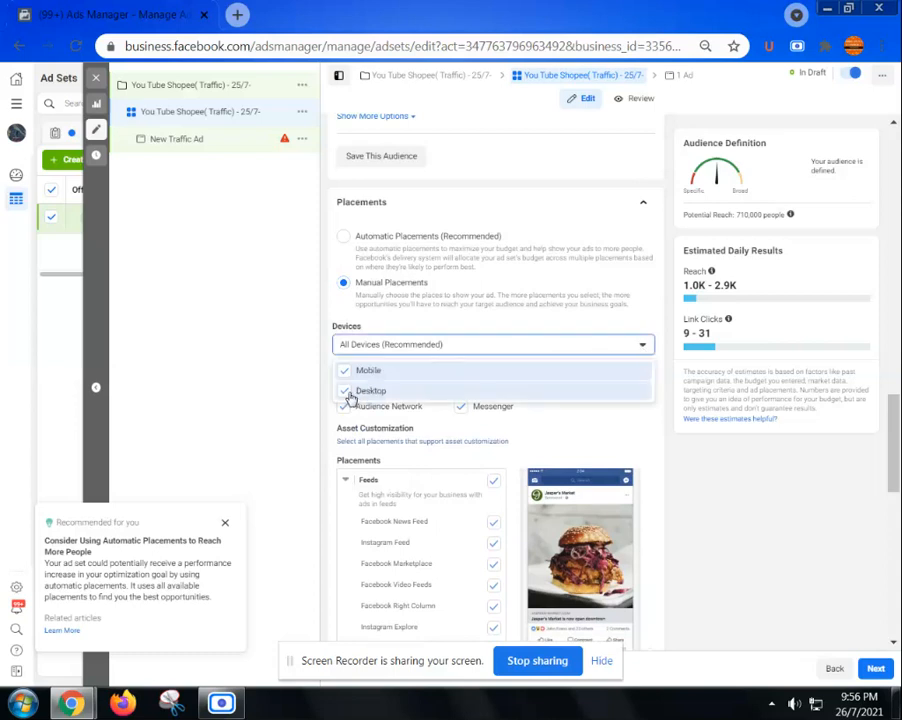
click(369, 398)
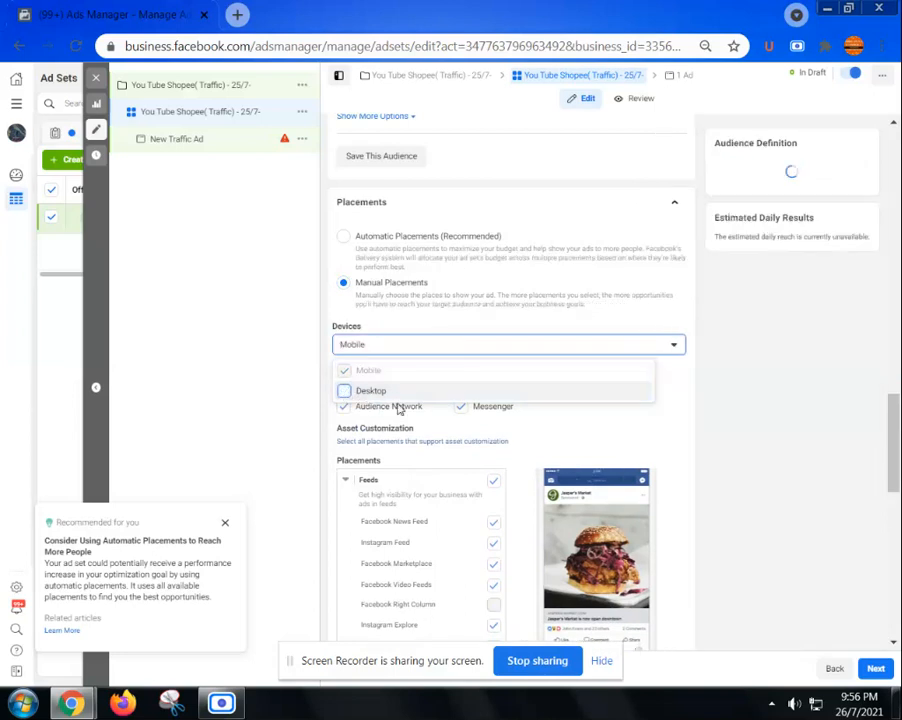
click(735, 432)
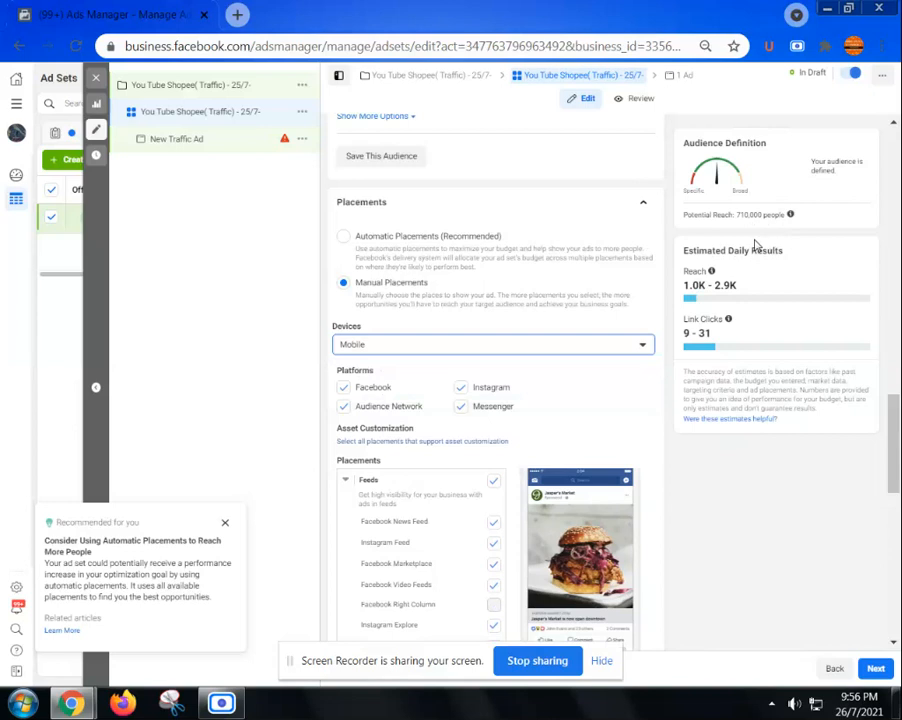
Step: Remove Messenger from the platforms used for the manual placements
scroll(536, 300, down, 1)
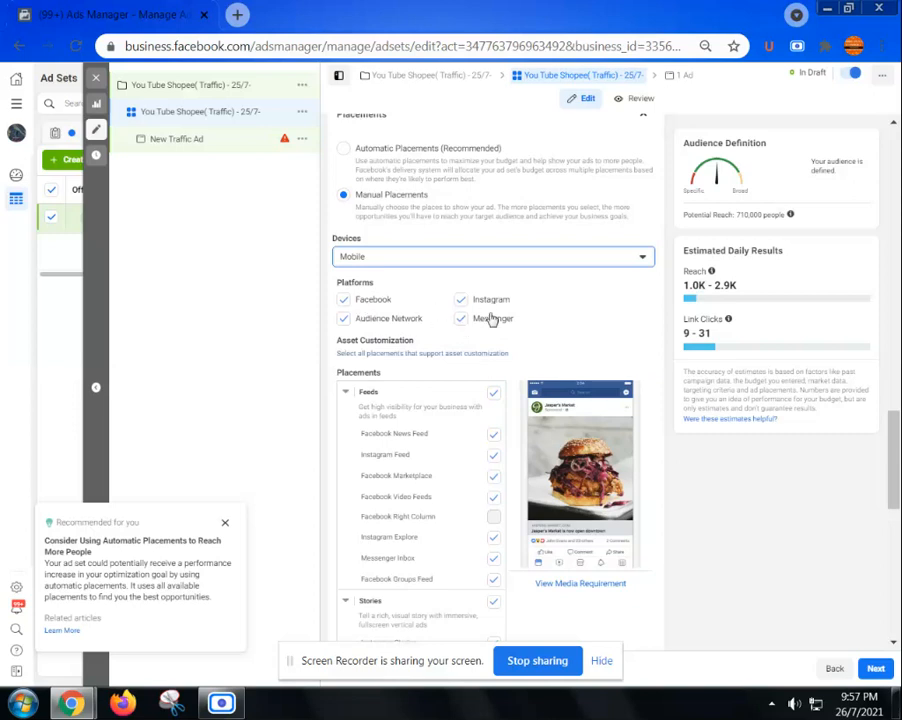
click(461, 319)
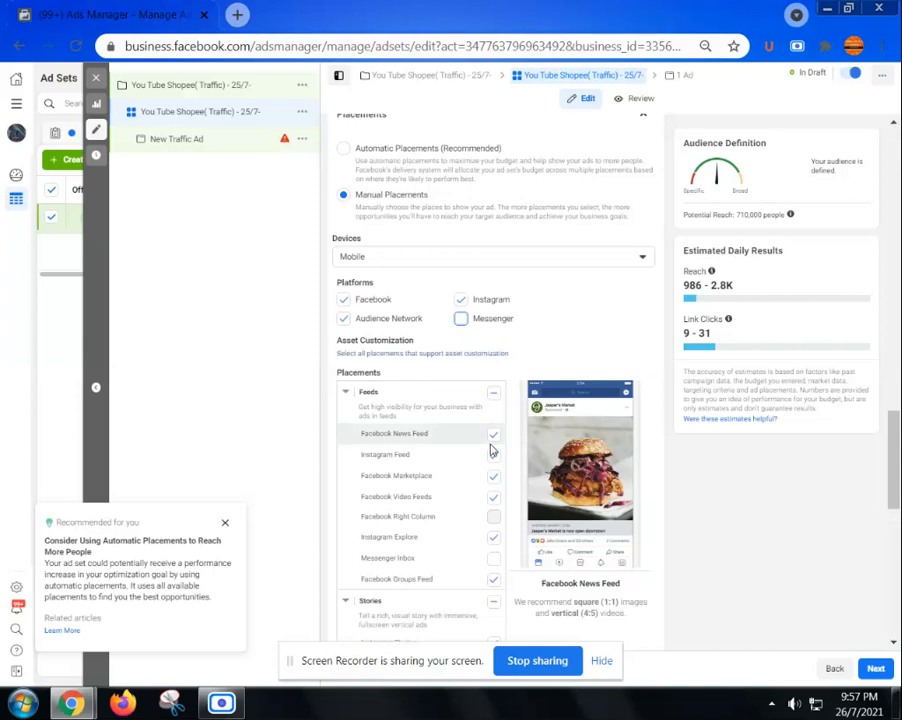
Step: Examine the individual placements from feeds and stories to apps and sites, along with the optimization and cost control settings
scroll(469, 488, down, 1)
scroll(419, 402, down, 1)
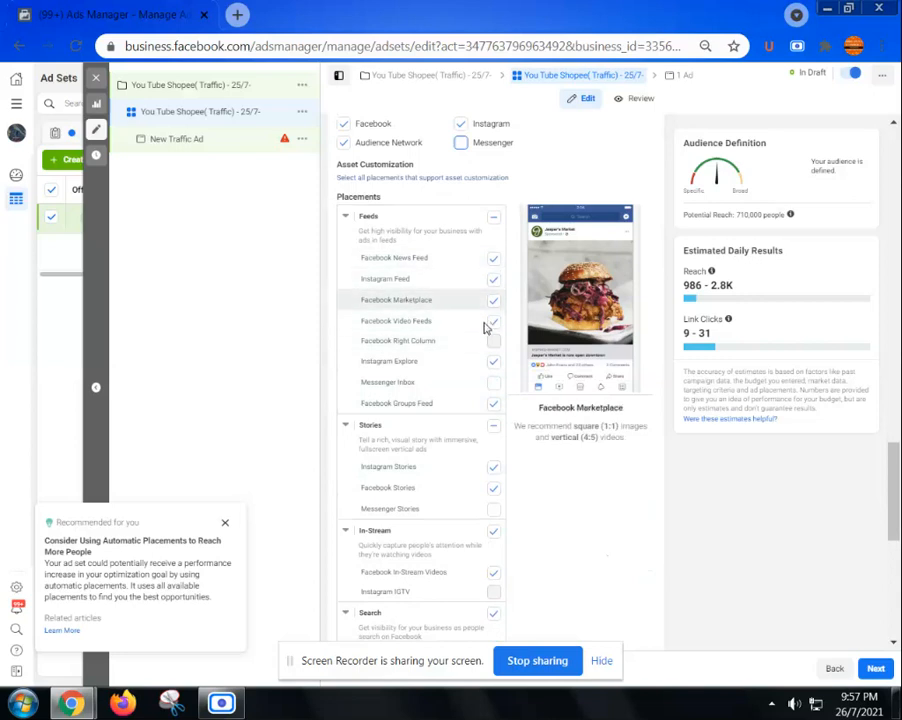
scroll(466, 379, down, 1)
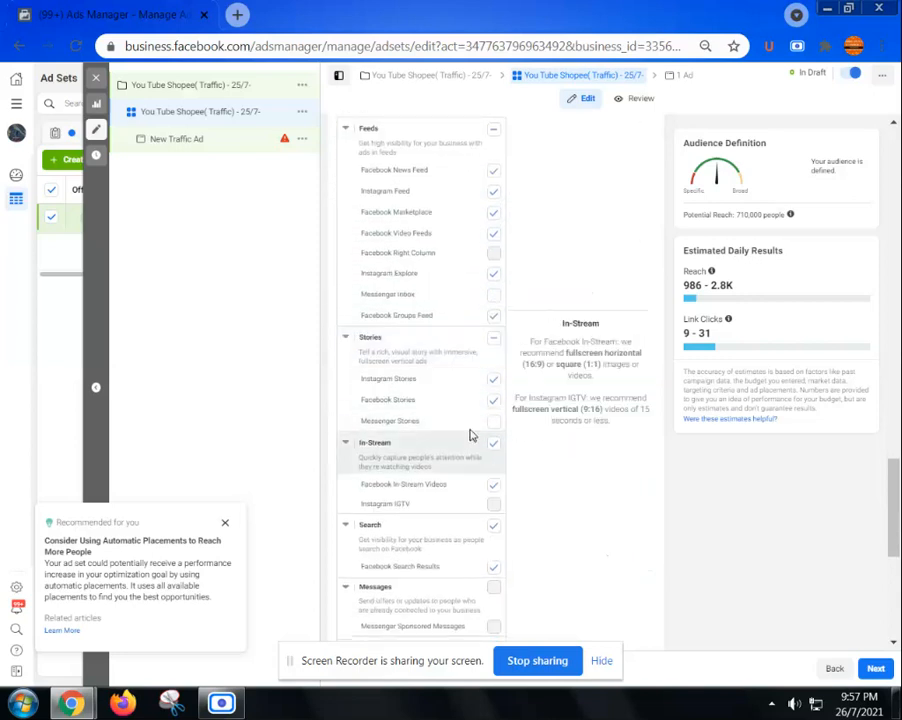
scroll(466, 421, down, 1)
scroll(468, 423, down, 1)
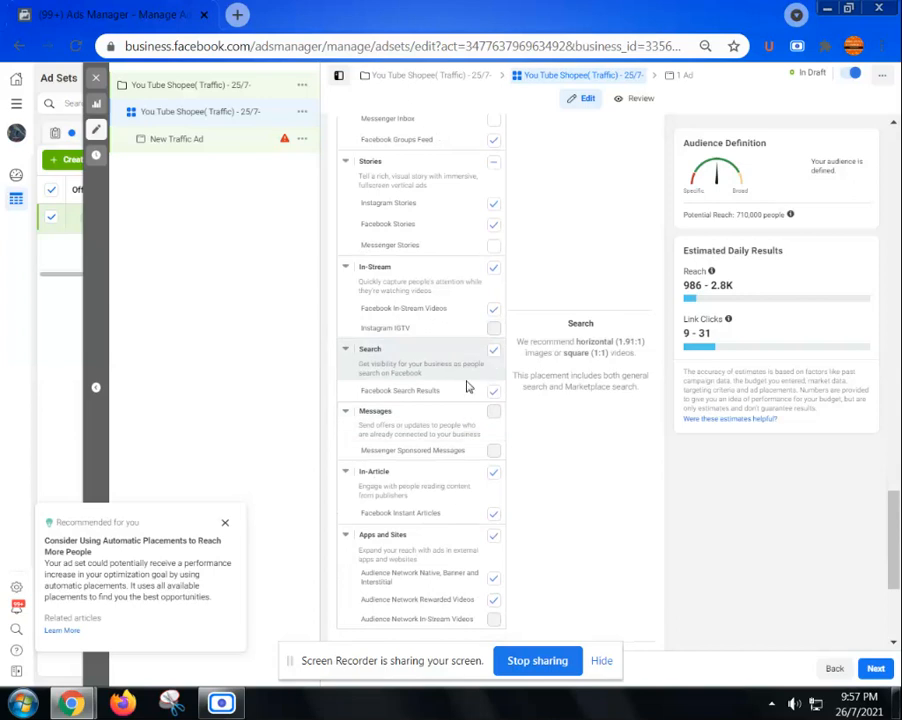
scroll(437, 422, down, 1)
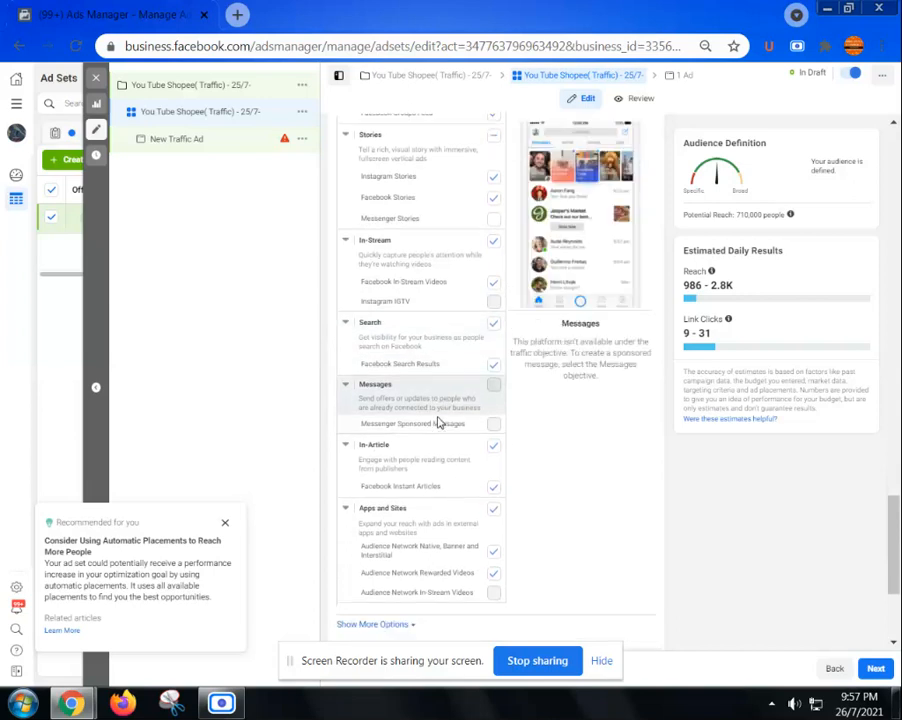
scroll(437, 422, down, 2)
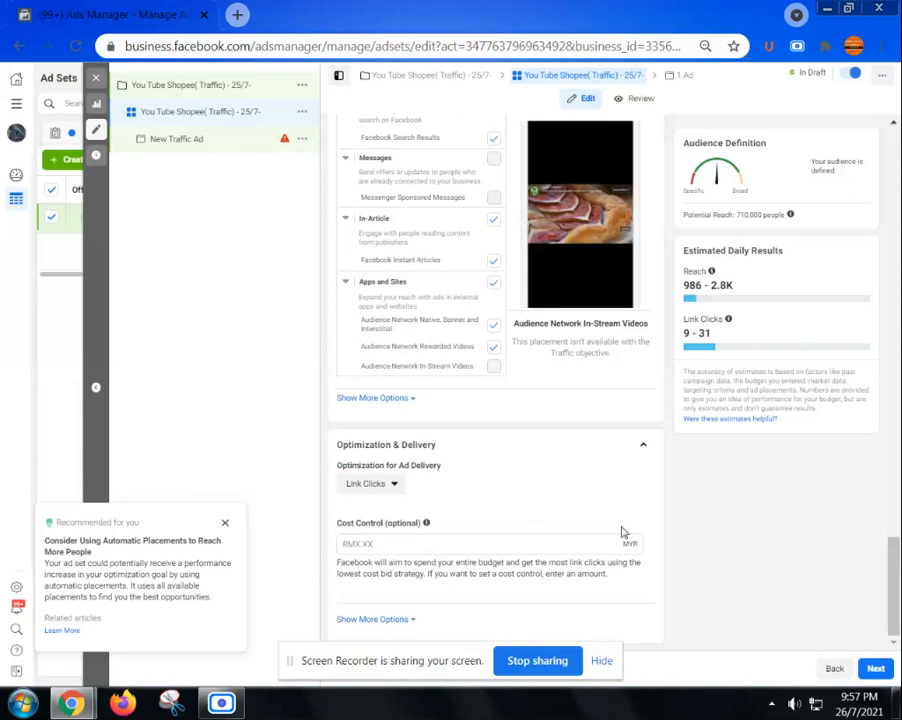
scroll(542, 461, up, 1)
scroll(542, 465, up, 10)
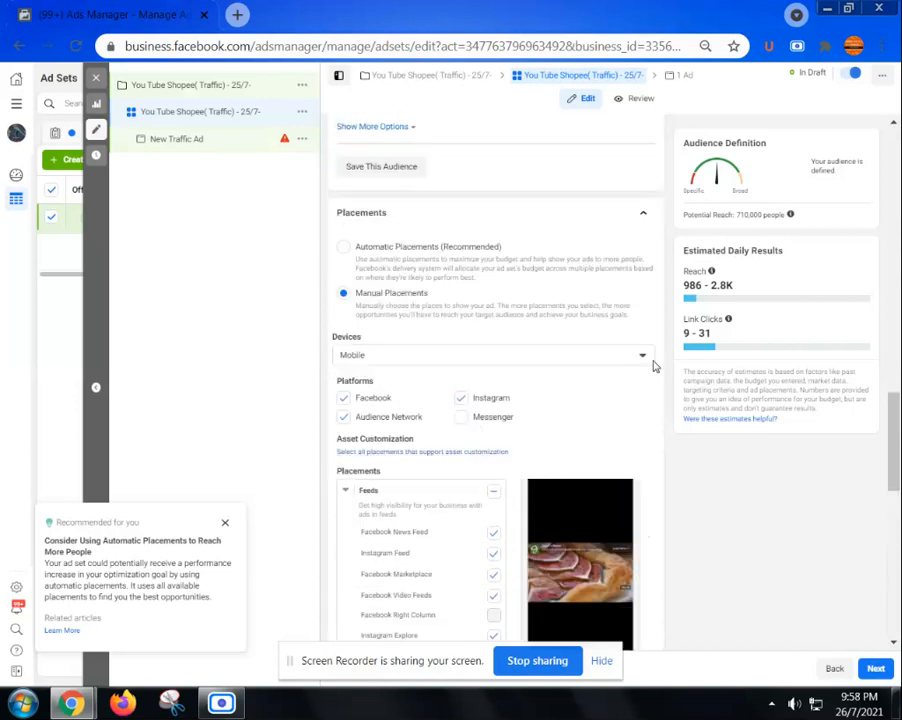
scroll(660, 492, down, 8)
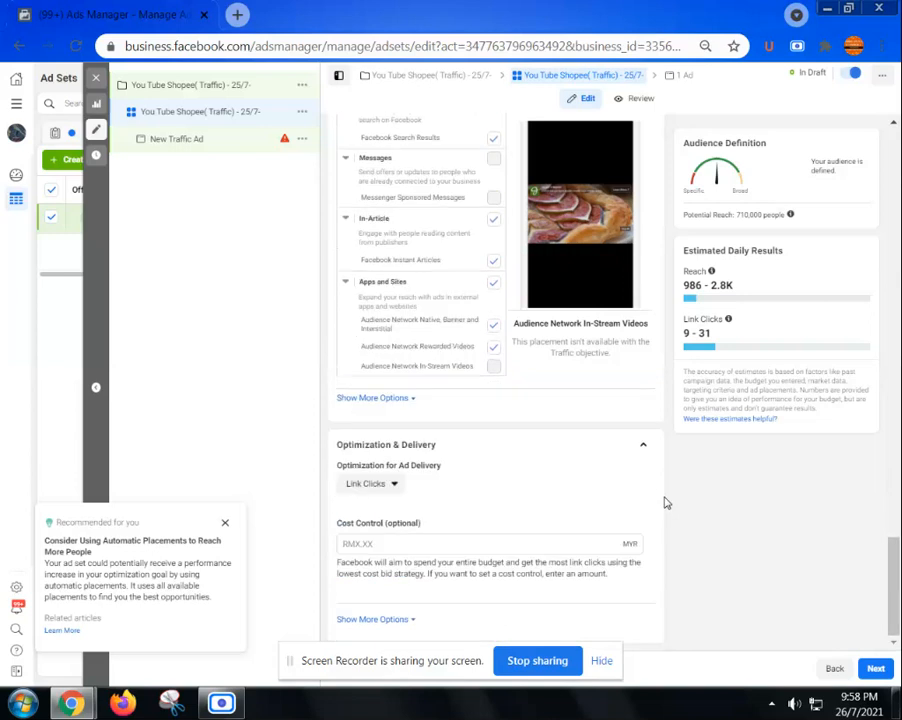
mouse_move(445, 521)
Step: Rename the ad set as "You Tube Shopee( Traffic) - 25/7- 710K" by adding 710K to the end of its name
scroll(555, 491, up, 10)
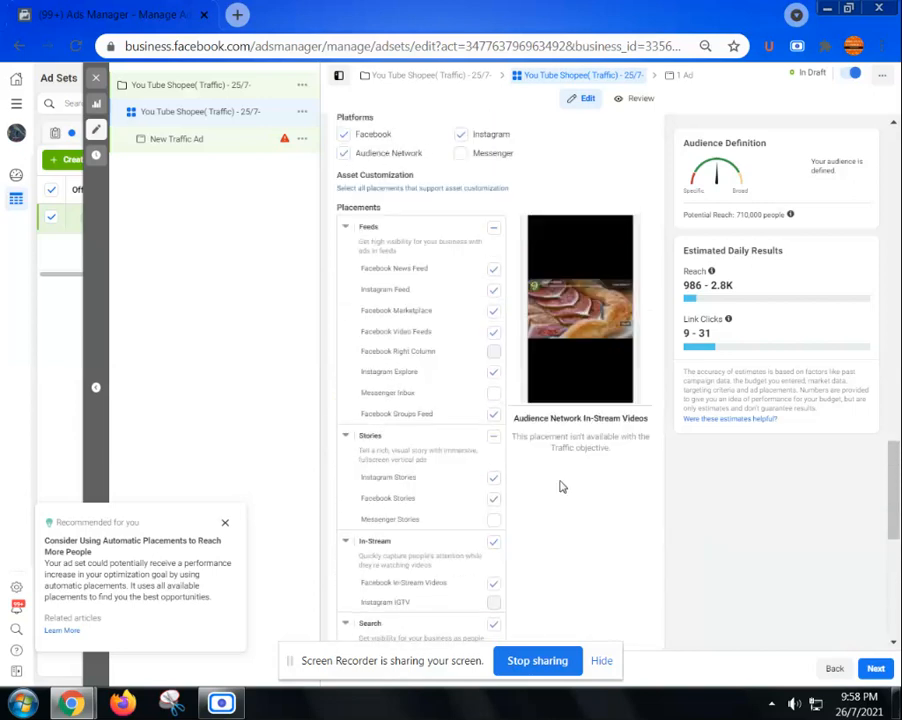
scroll(563, 488, up, 10)
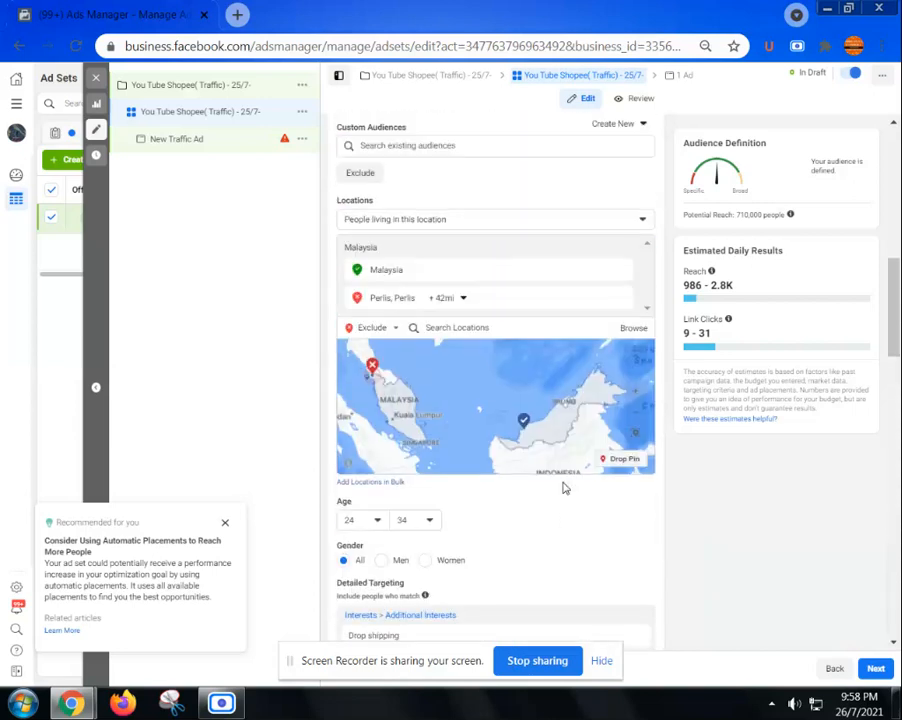
scroll(562, 478, up, 3)
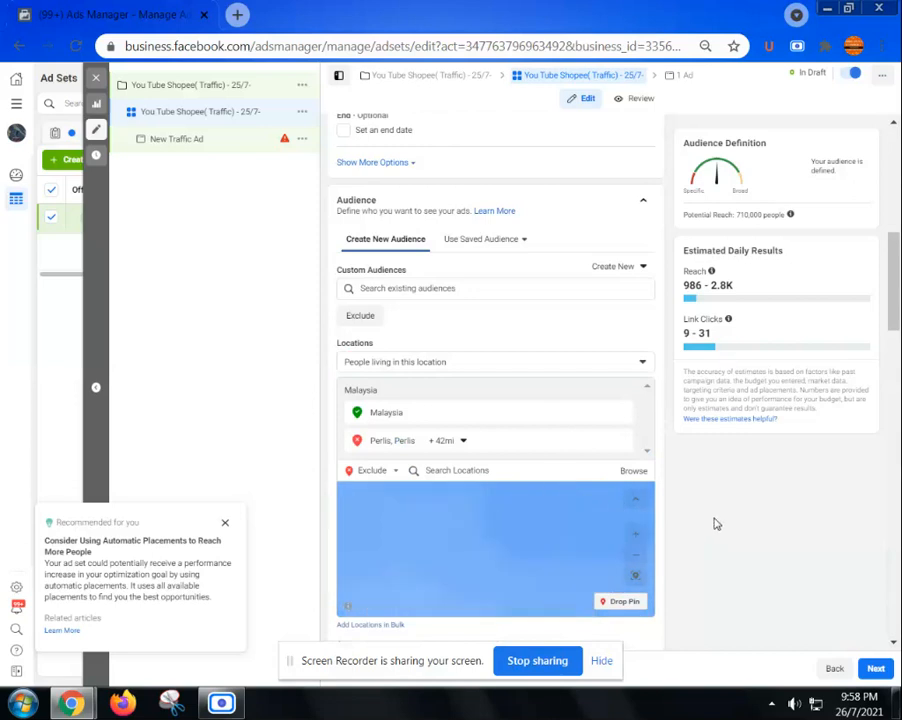
scroll(713, 522, up, 3)
scroll(716, 520, up, 3)
click(519, 149)
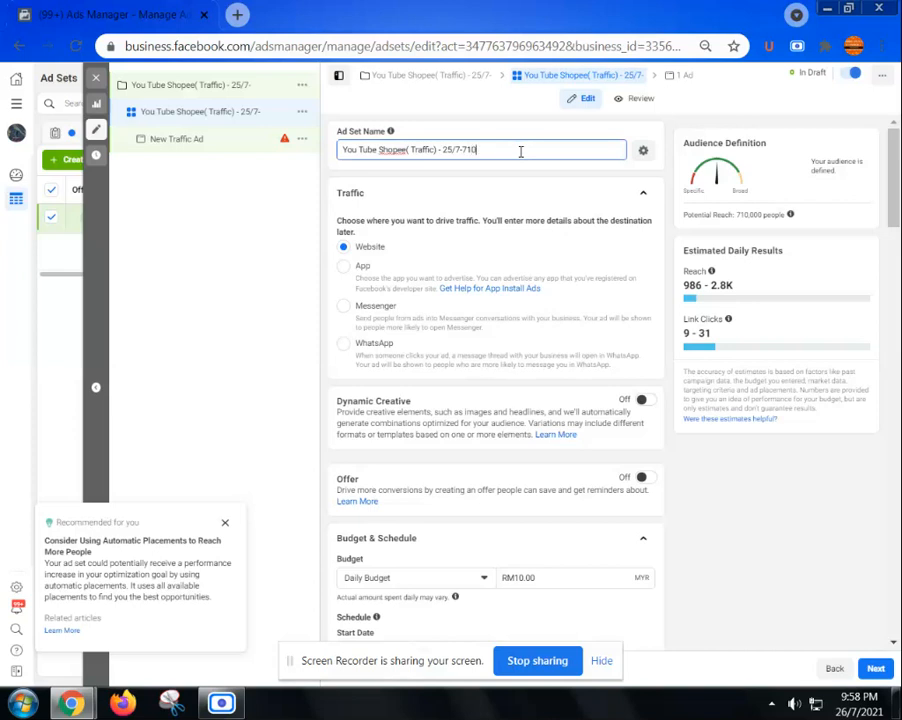
click(463, 149)
click(503, 114)
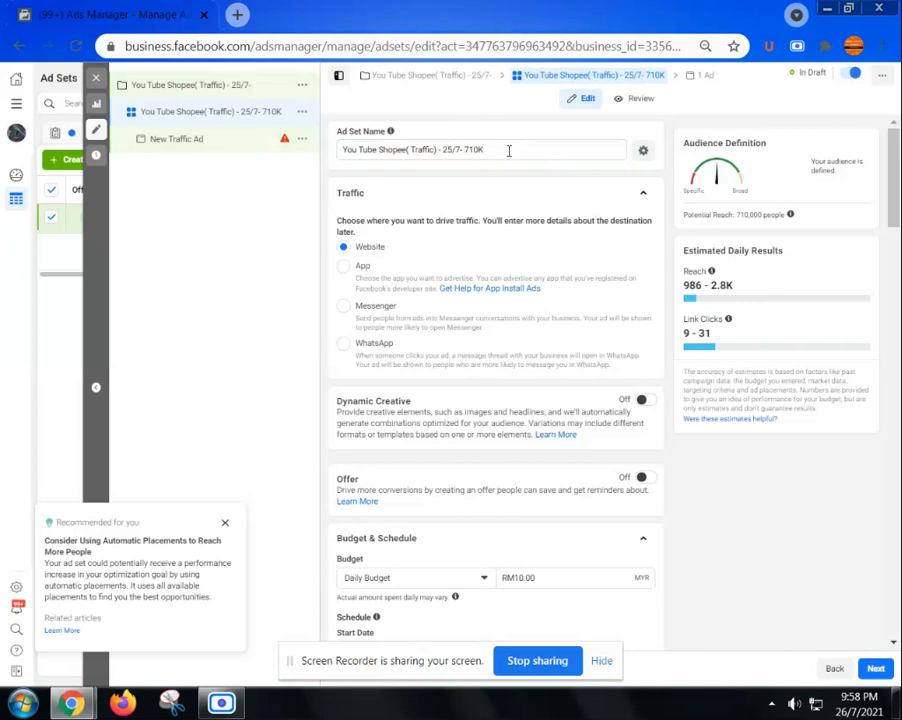
Step: Rename the campaign as "You Tube Shopee( Traffic) - 25/7-710K" and return to the ad set
click(238, 85)
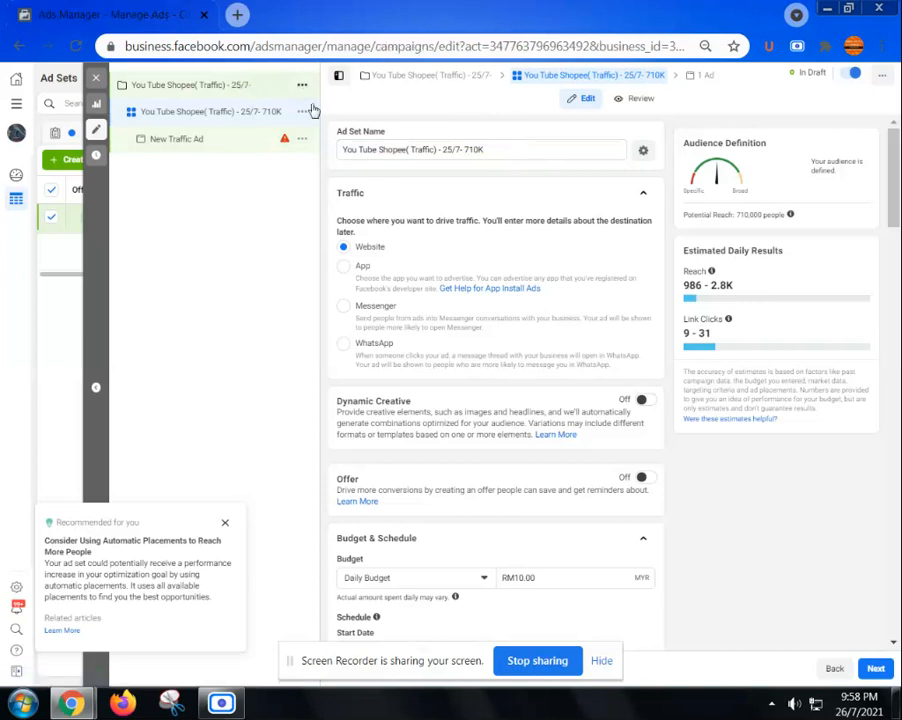
click(481, 147)
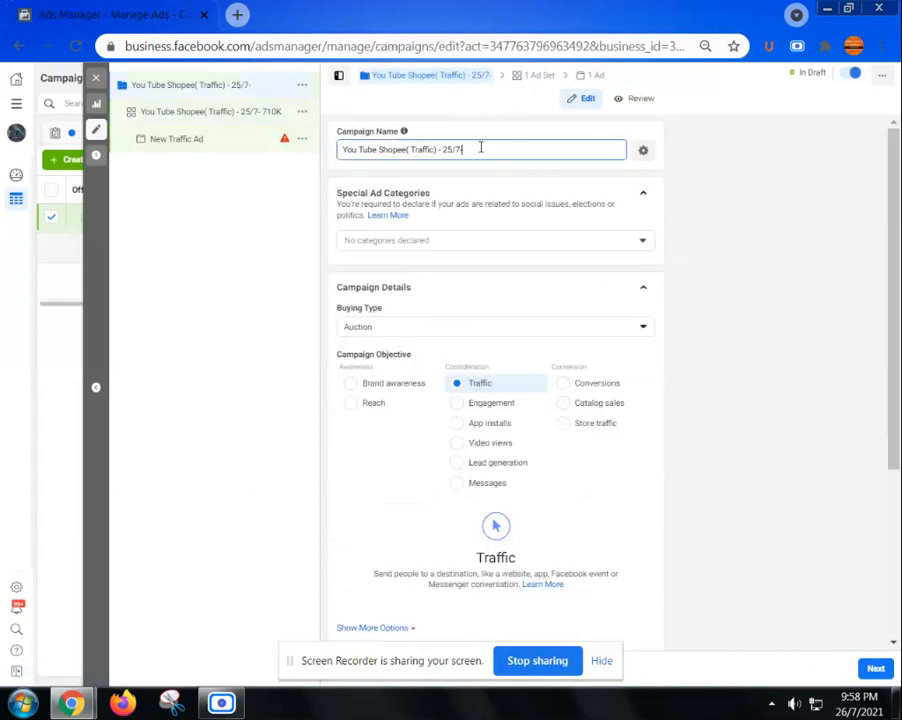
text(710K)
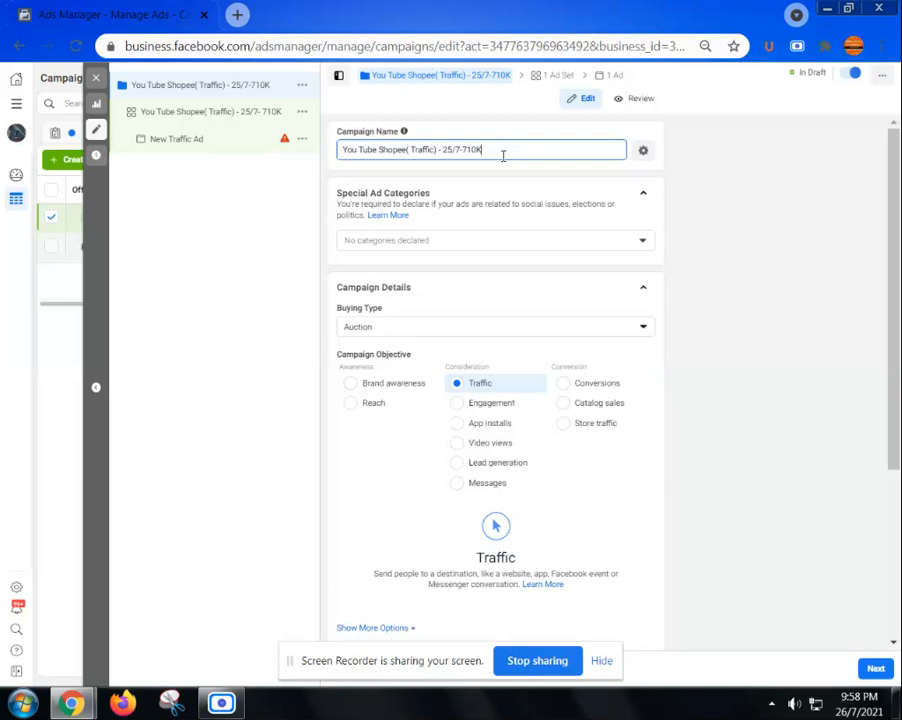
click(204, 113)
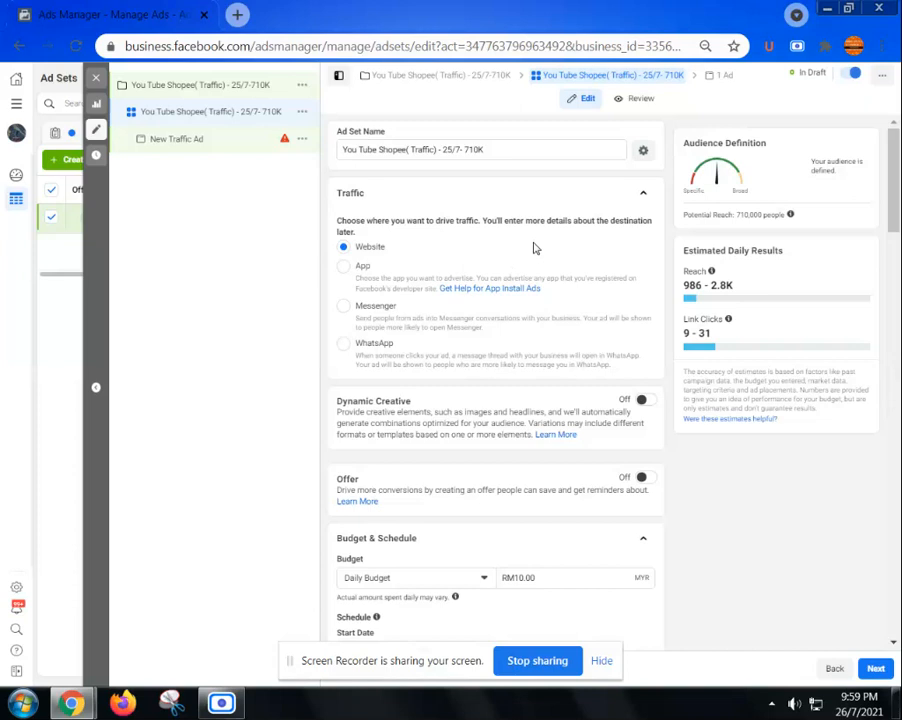
Step: Review the ad set's traffic destination, dynamic creative, offer, budget and schedule settings
scroll(416, 280, down, 2)
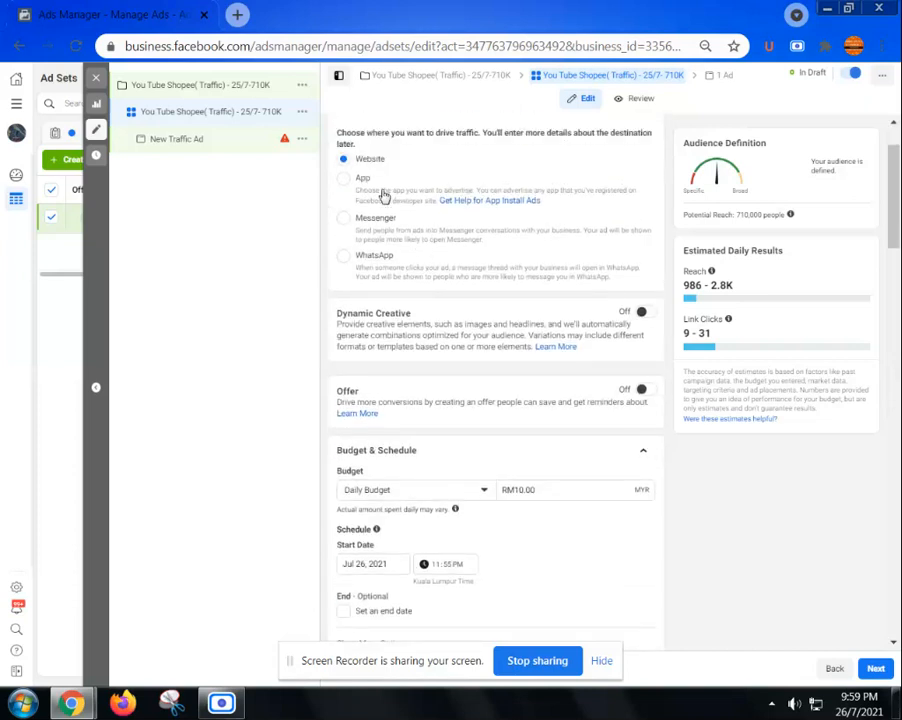
scroll(463, 297, up, 2)
scroll(465, 297, down, 6)
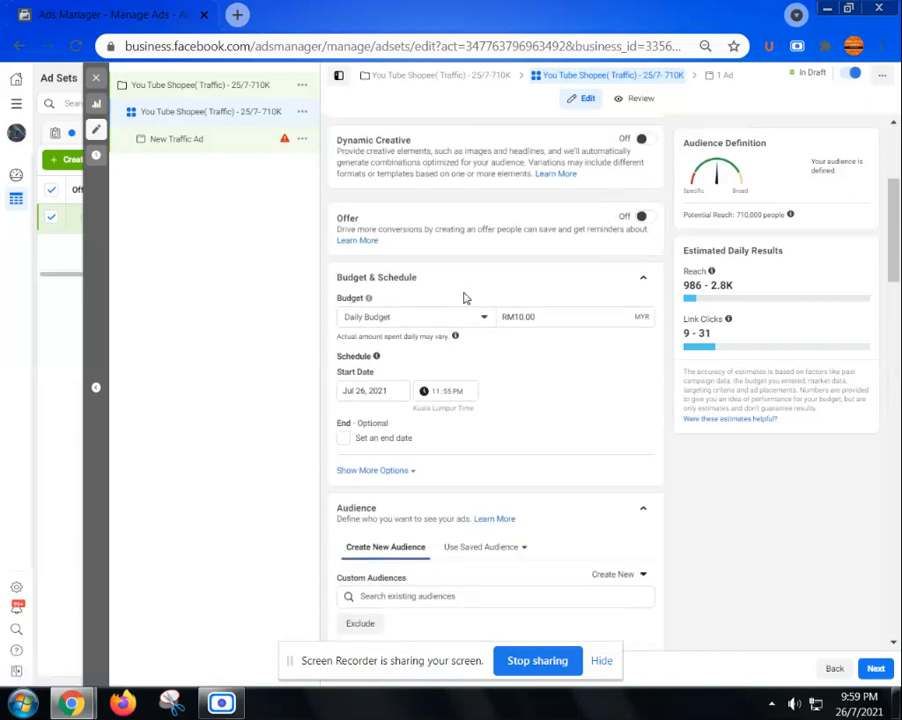
scroll(463, 297, up, 6)
scroll(420, 210, down, 1)
scroll(431, 235, down, 3)
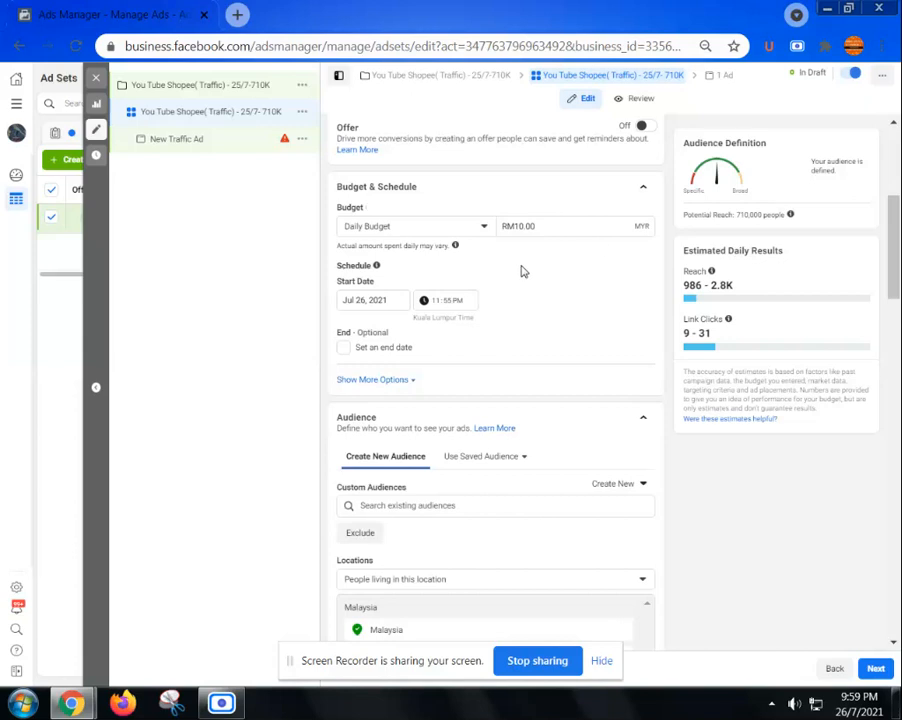
scroll(531, 277, down, 1)
scroll(531, 277, down, 2)
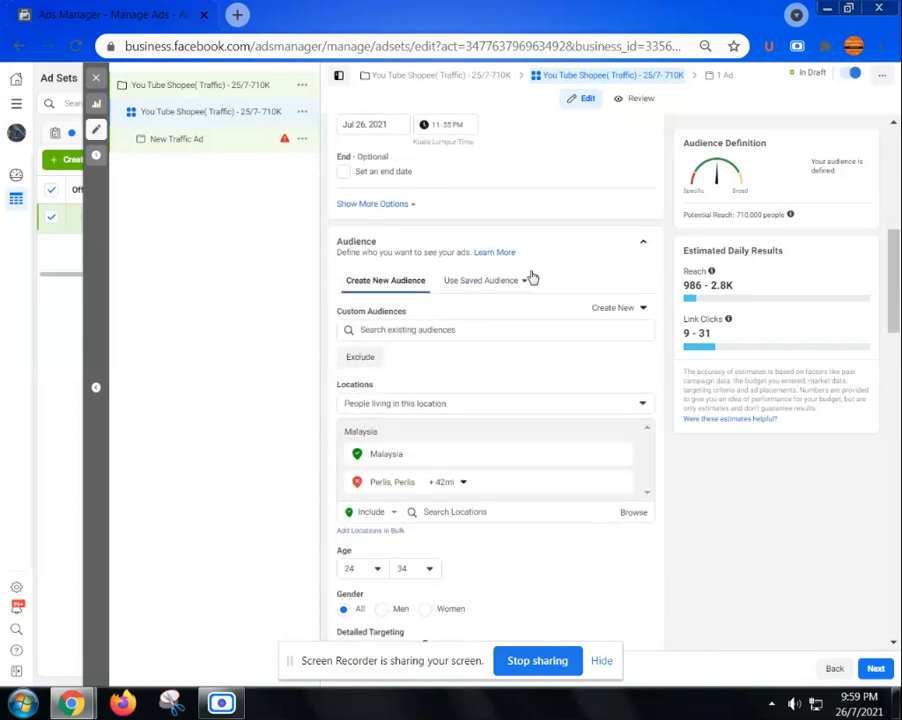
Step: Examine the ad set's audience settings, including locations, age, gender, detailed targeting interests and languages
scroll(533, 278, down, 1)
scroll(533, 278, down, 1)
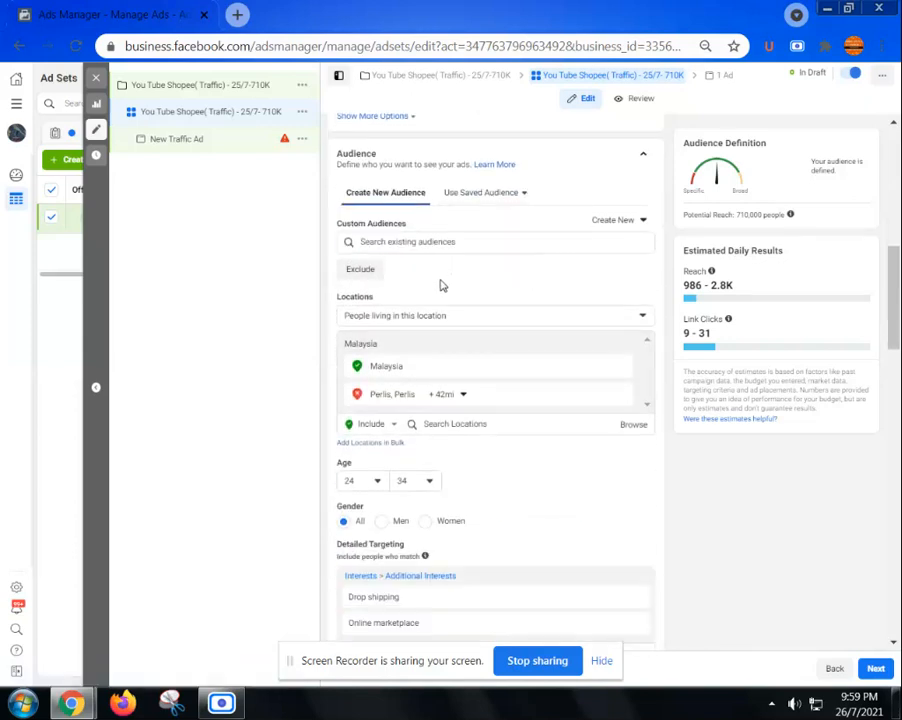
scroll(459, 355, down, 1)
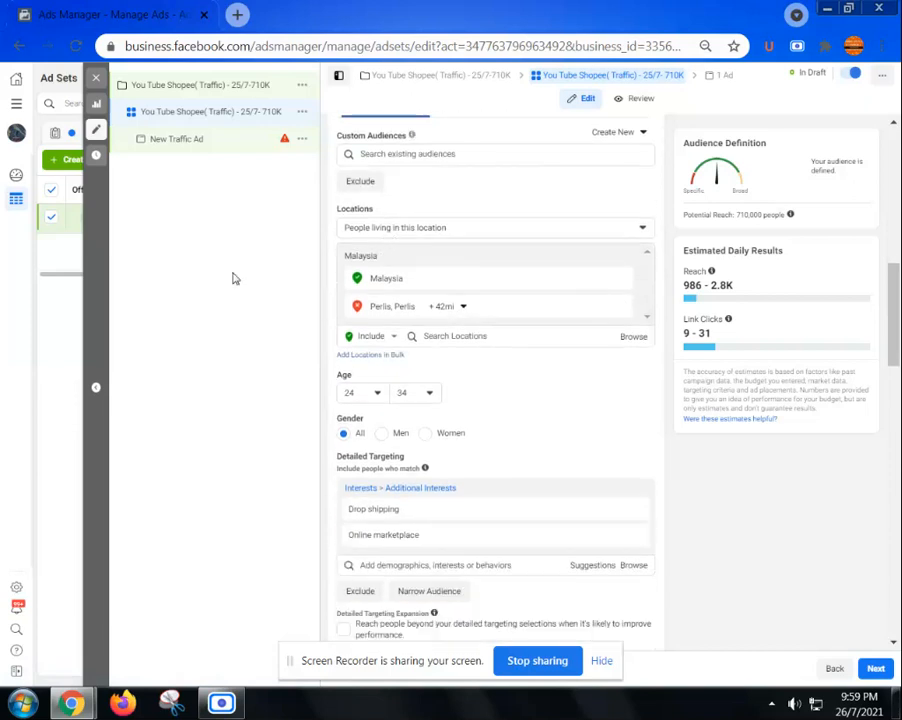
scroll(451, 344, down, 1)
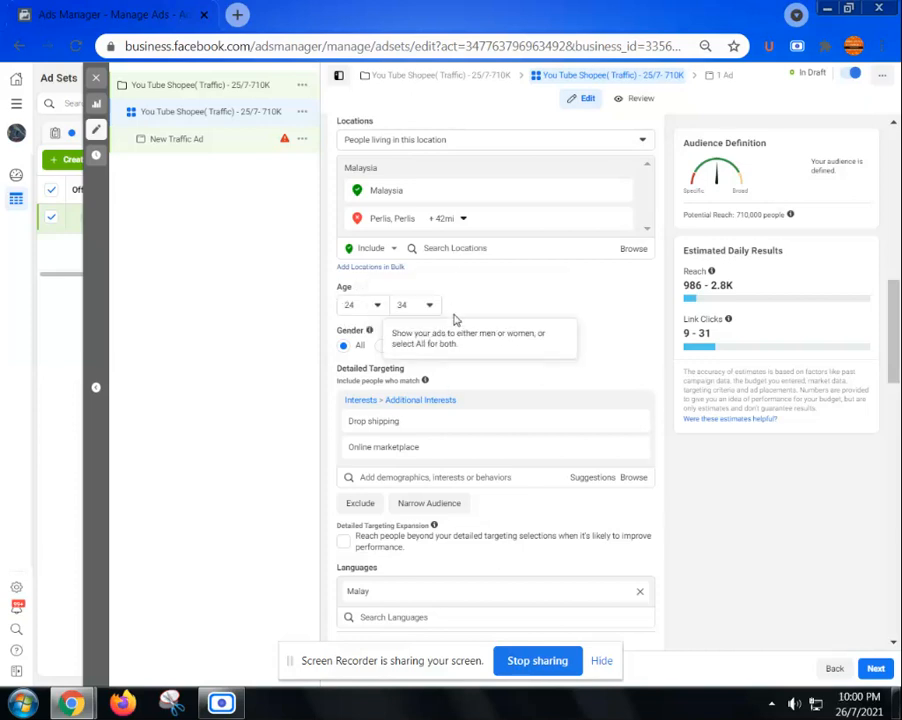
scroll(520, 370, down, 1)
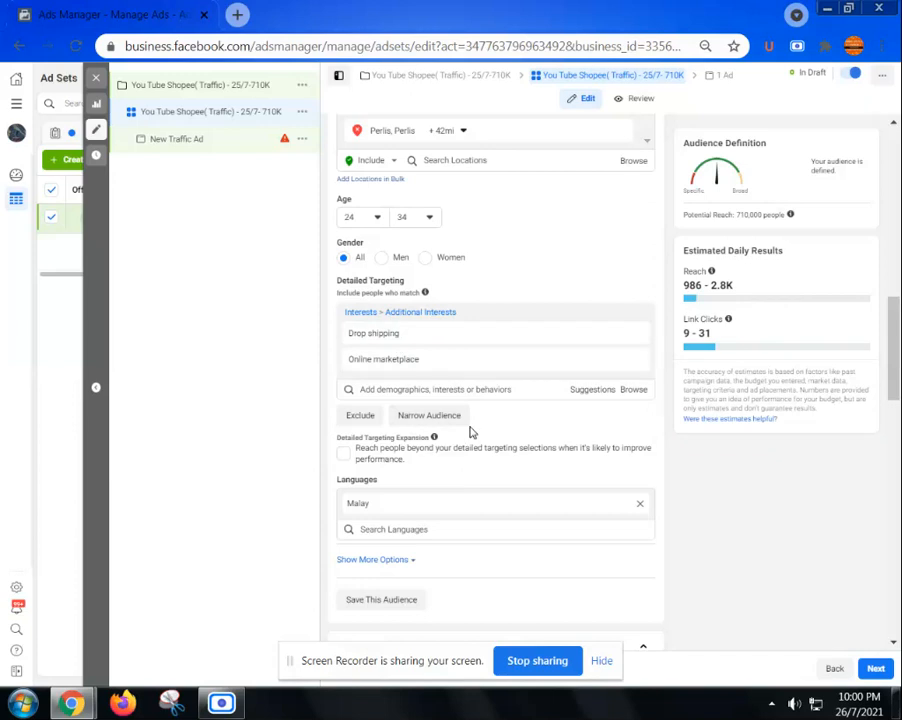
scroll(472, 414, up, 1)
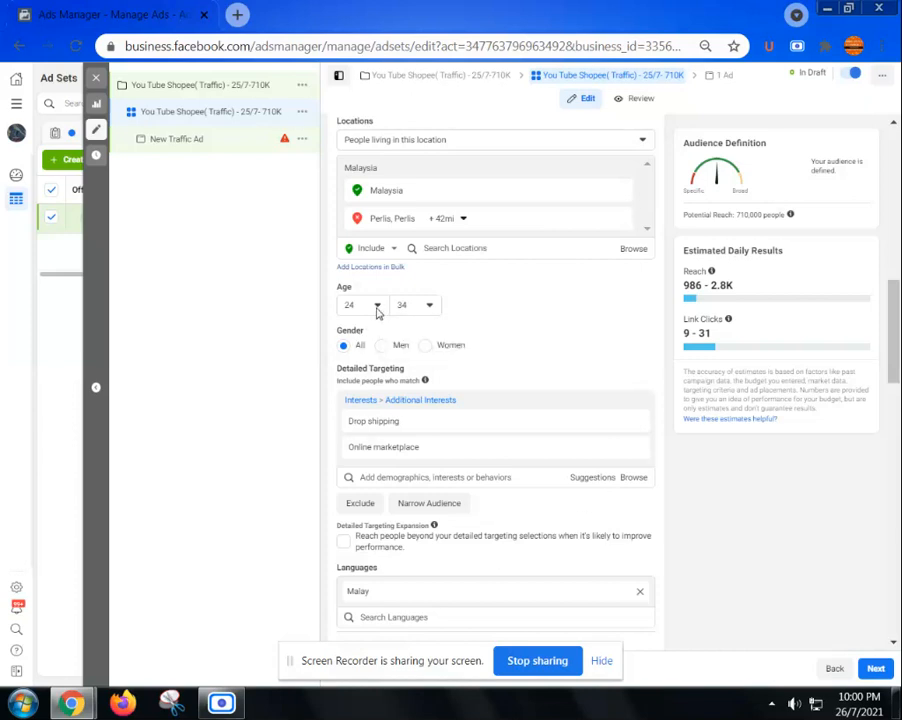
mouse_move(368, 330)
mouse_move(434, 428)
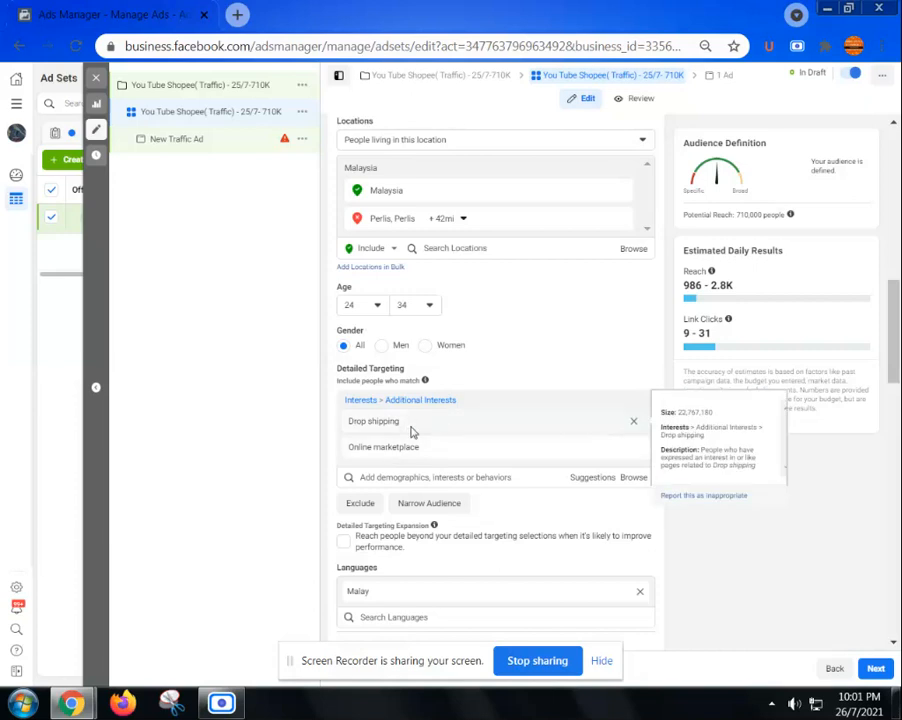
mouse_move(417, 458)
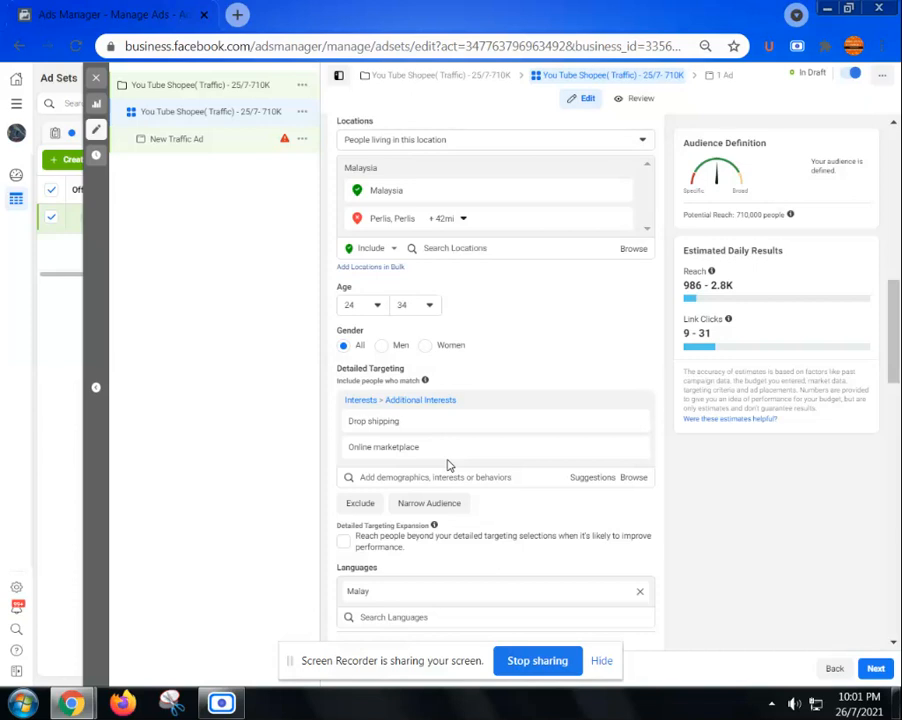
Step: Check the actions available for the ad set, and review its placement devices, platforms and feeds
click(302, 114)
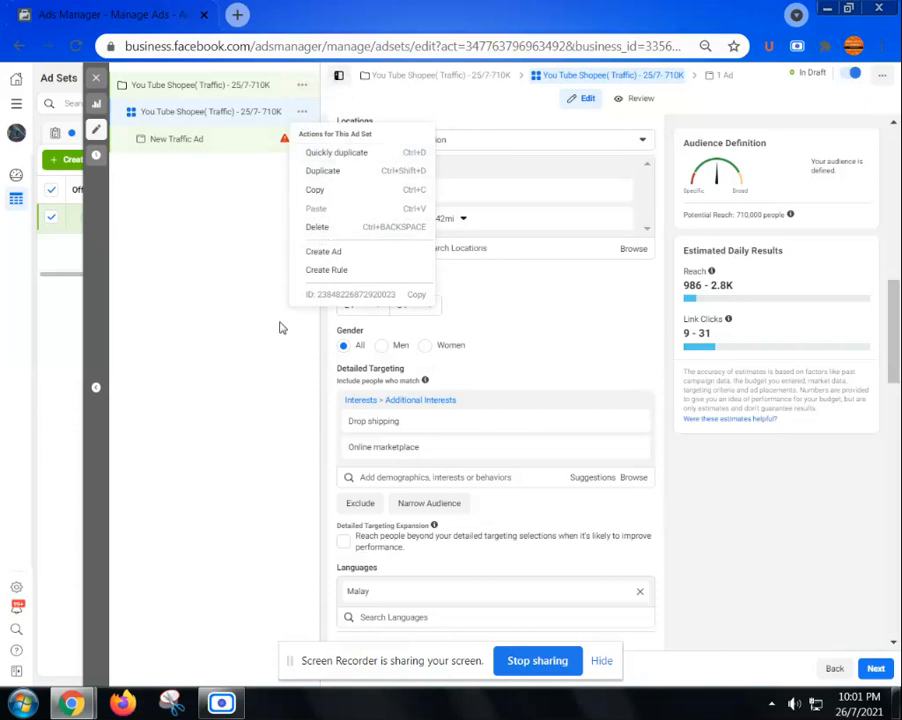
click(210, 263)
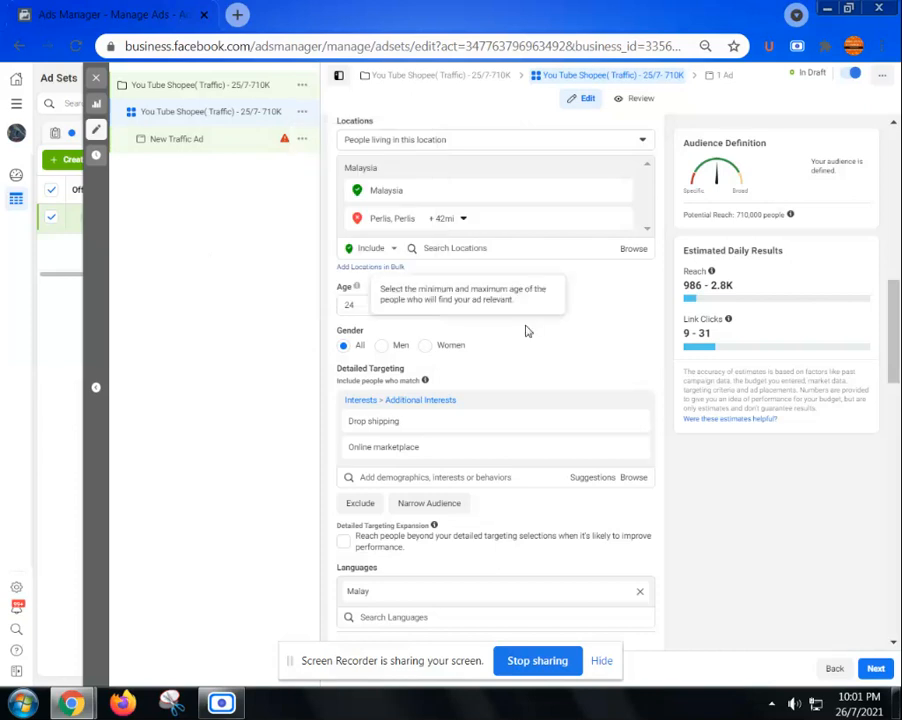
scroll(544, 339, down, 5)
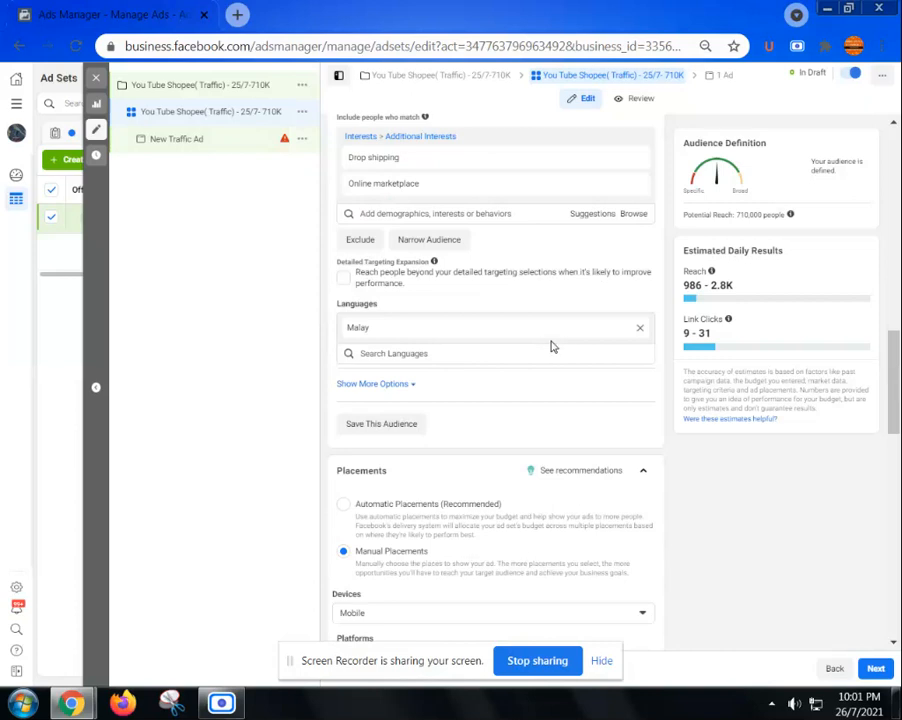
scroll(558, 354, down, 3)
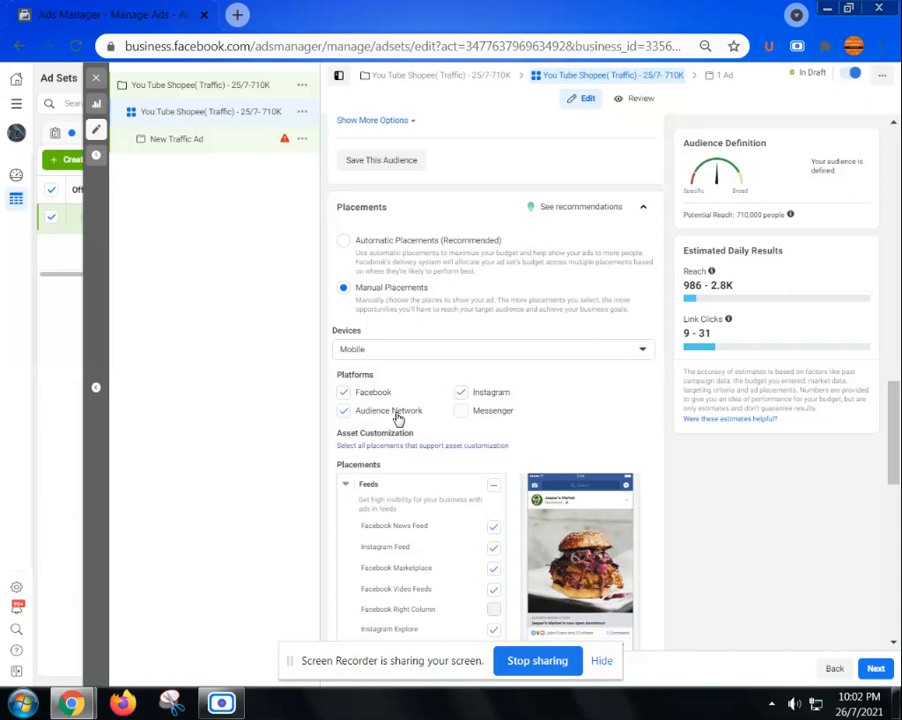
scroll(588, 490, down, 4)
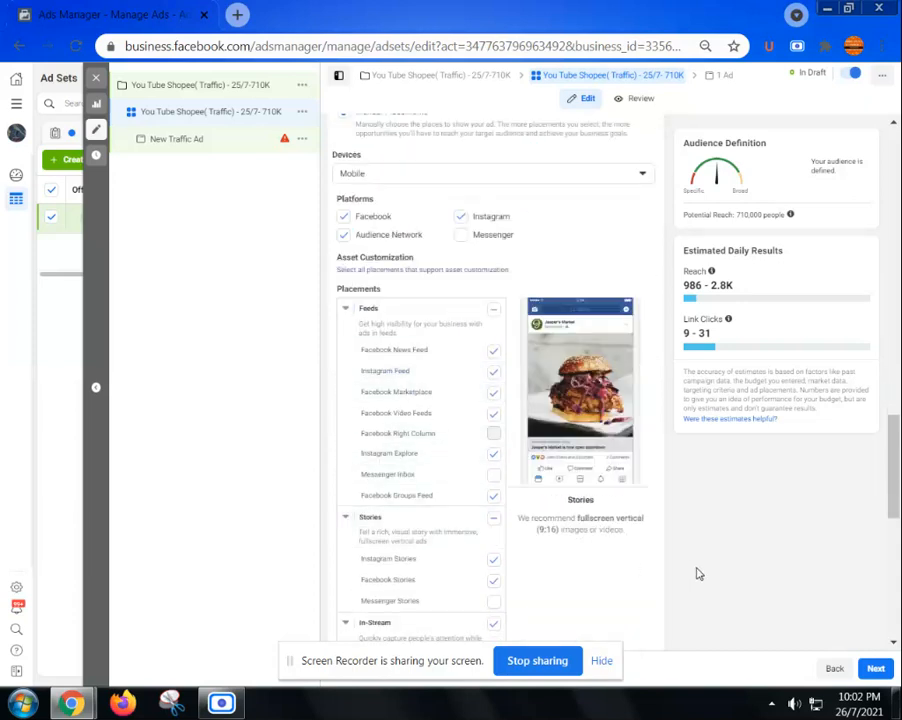
Step: Exclude Facebook Marketplace from the feed placements and include it again
click(494, 398)
click(495, 395)
Step: Recheck the complete ad set, from traffic destination and budget through audience and placements to optimization and cost control
scroll(420, 517, down, 8)
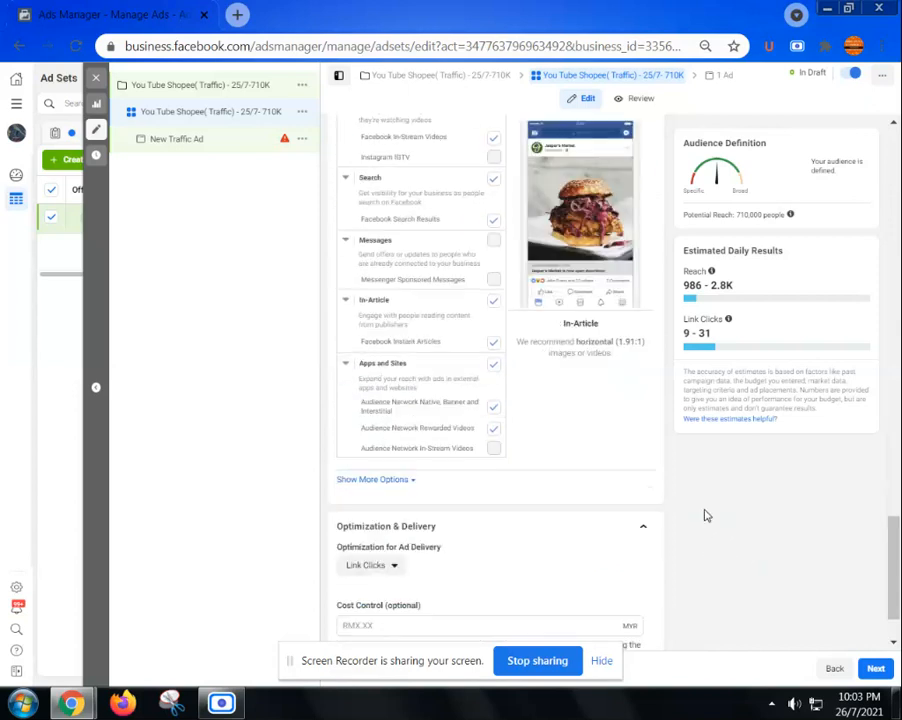
scroll(705, 515, up, 10)
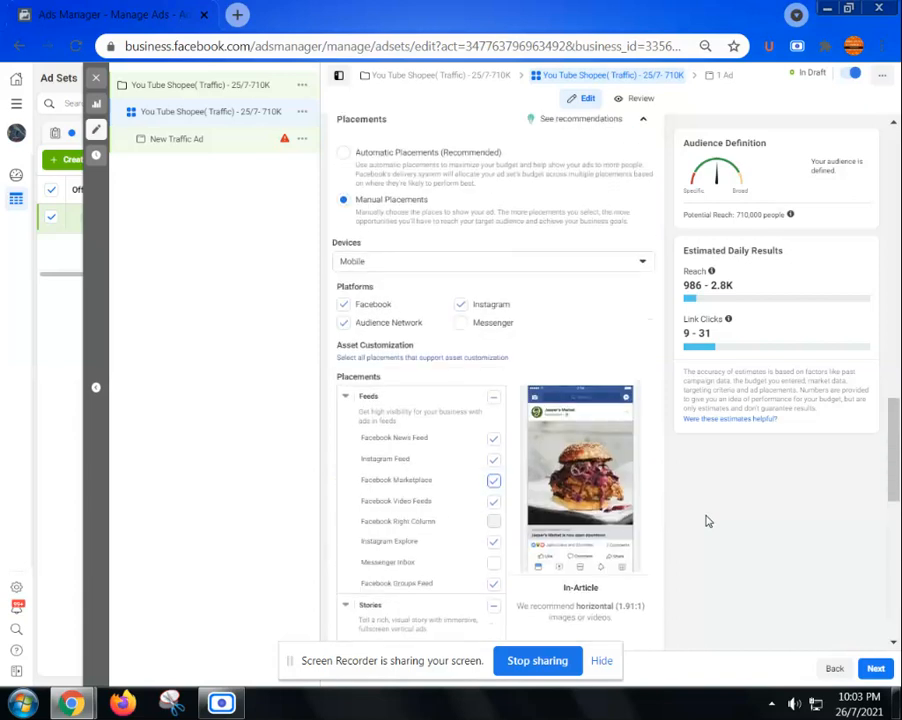
scroll(705, 521, up, 3)
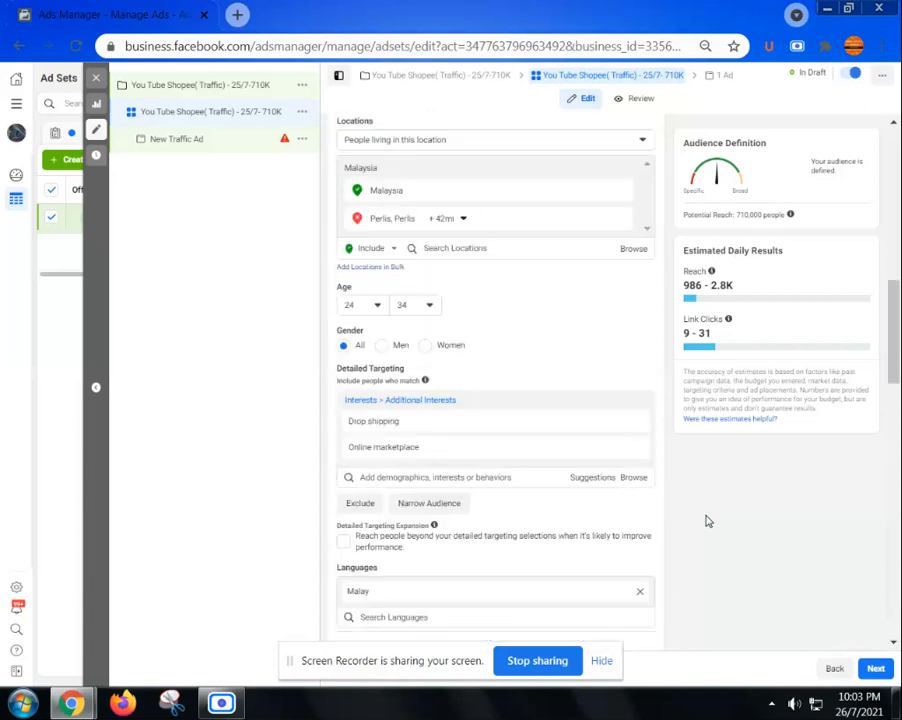
scroll(705, 521, up, 5)
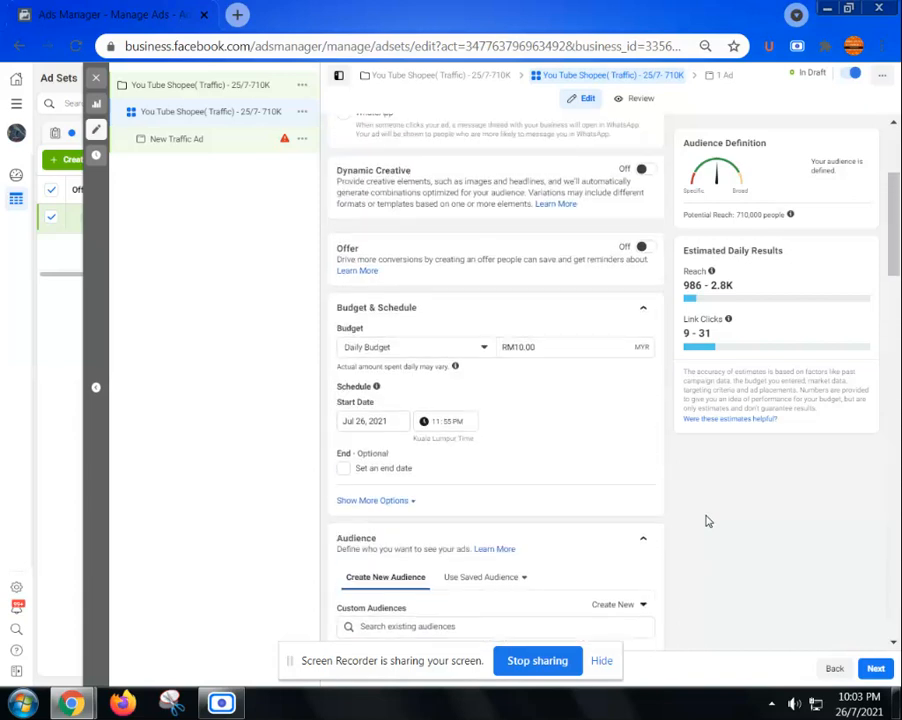
scroll(705, 521, up, 2)
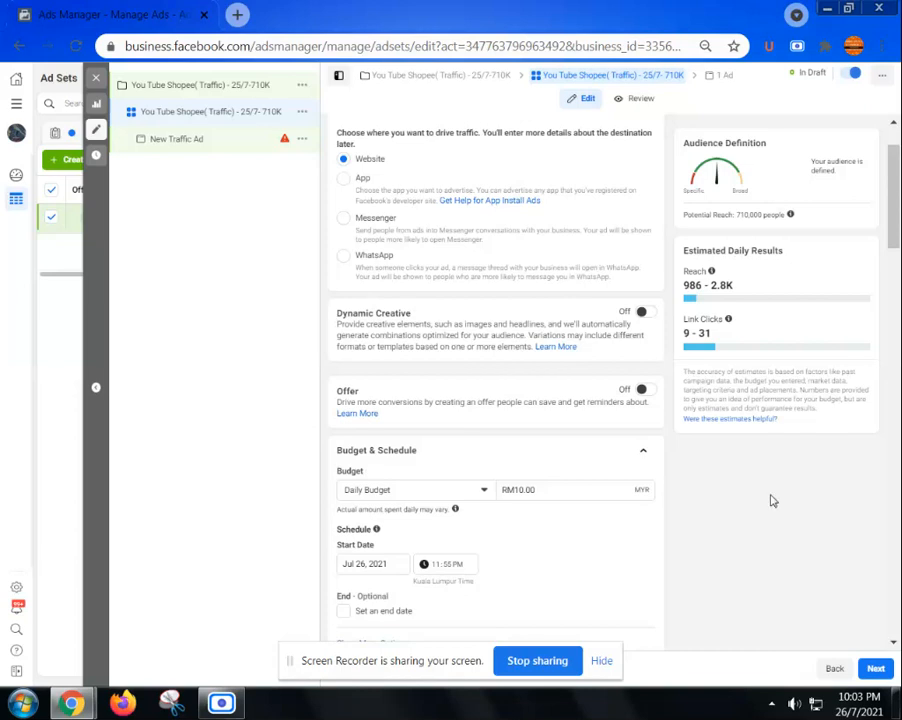
scroll(785, 511, down, 8)
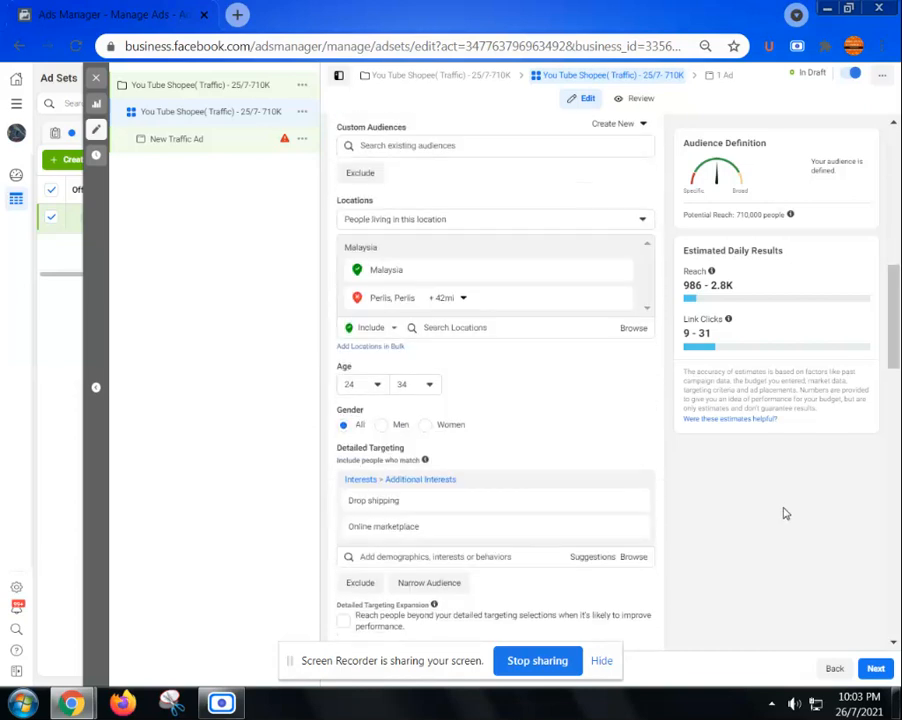
scroll(785, 513, down, 10)
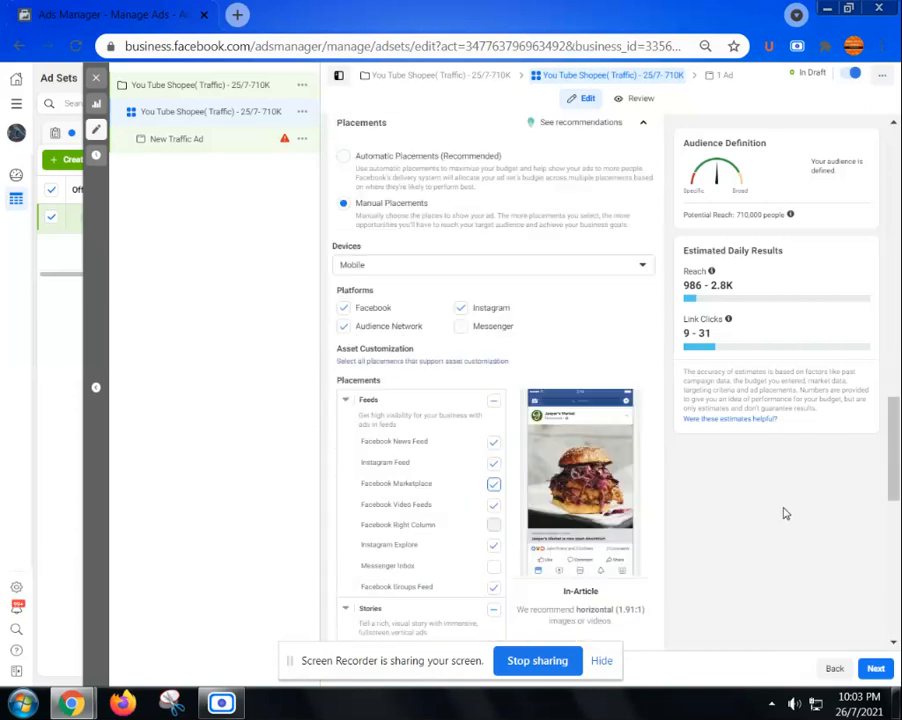
scroll(785, 513, down, 10)
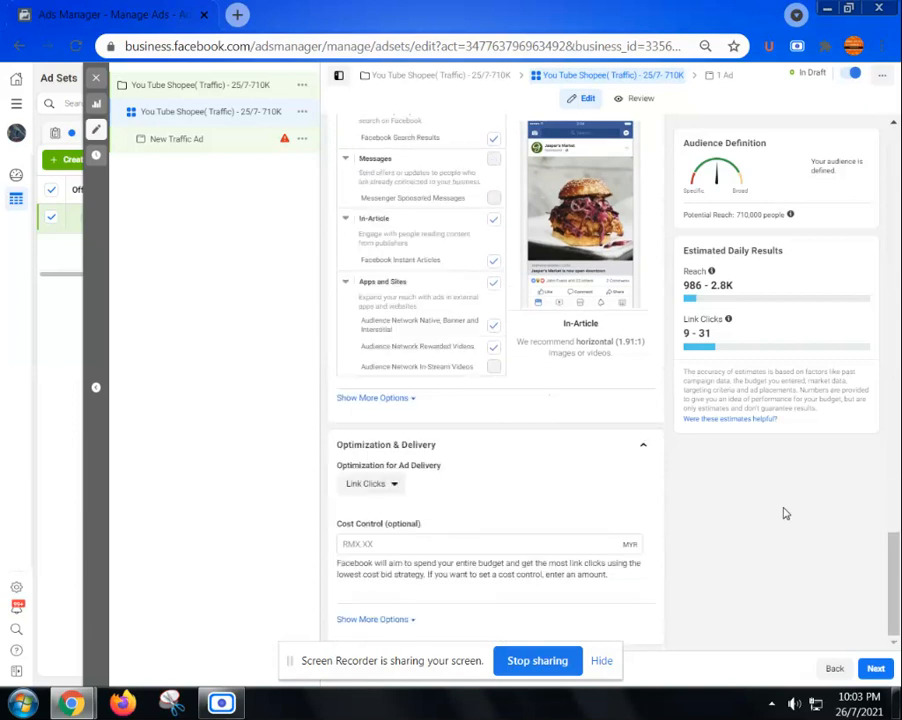